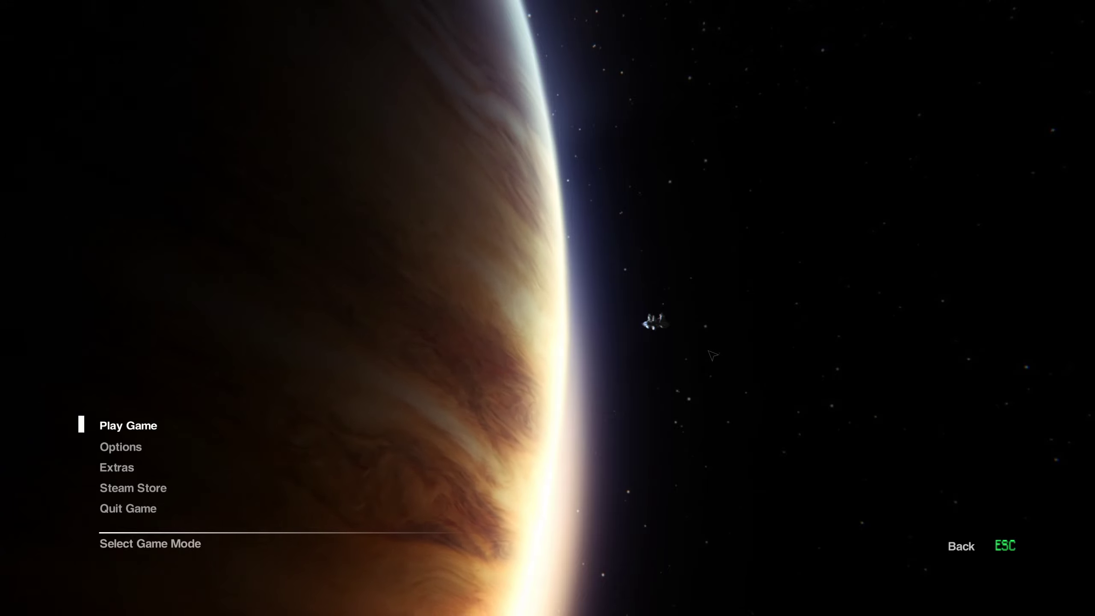
Browse the main menu between Play Game and Options, ending on Play Game
{"action": "key", "text": "Down"}
{"action": "key", "text": "Up"}
{"action": "key", "text": "Down"}
{"action": "key", "text": "Up"}
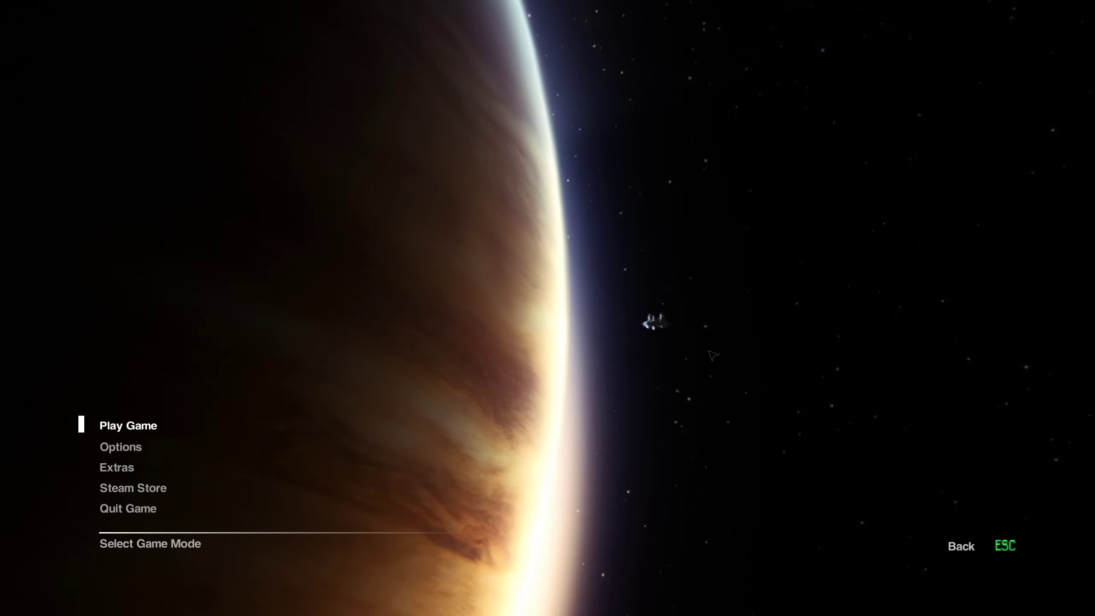
{"action": "key", "text": "Down"}
{"action": "key", "text": "Up"}
{"action": "key", "text": "Down"}
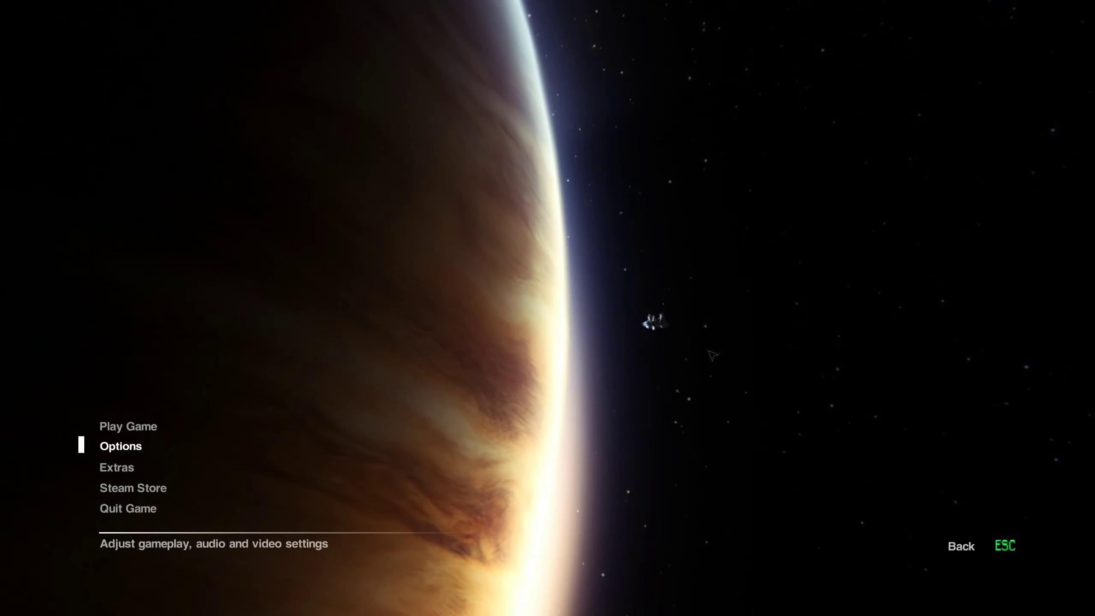
{"action": "key", "text": "Up"}
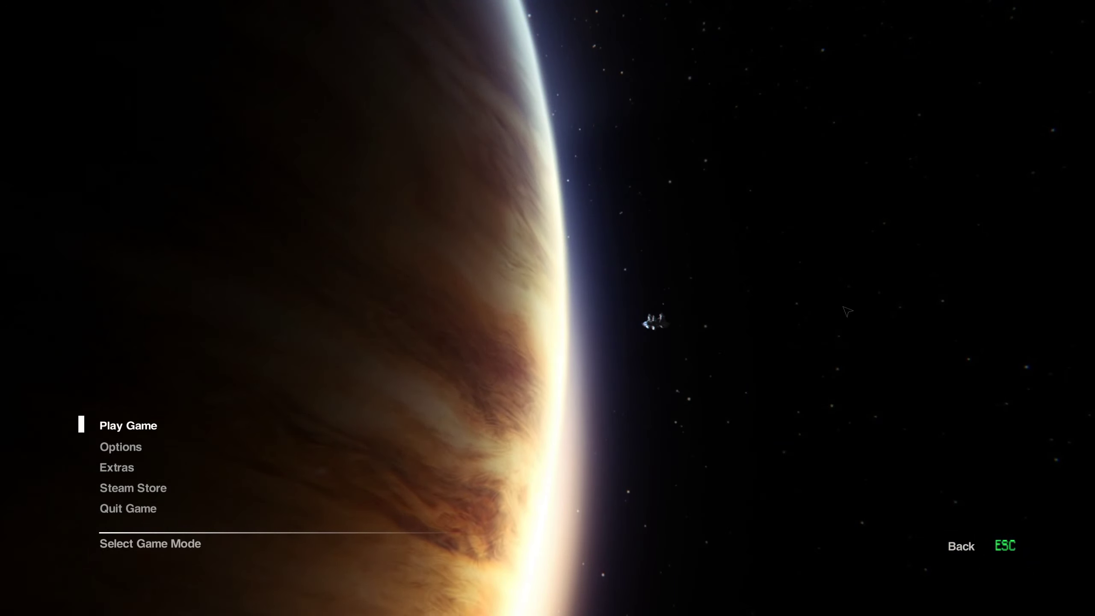
{"action": "key", "text": "Down"}
{"action": "key", "text": "Up"}
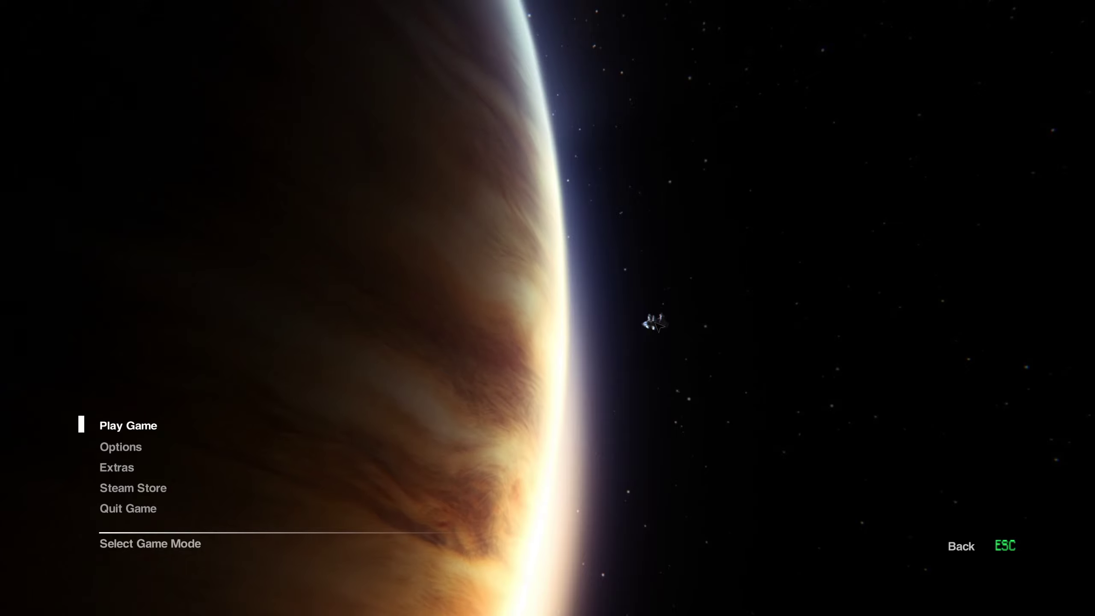
{"action": "key", "text": "Down"}
{"action": "key", "text": "Up"}
{"action": "key", "text": "Down"}
{"action": "key", "text": "Up"}
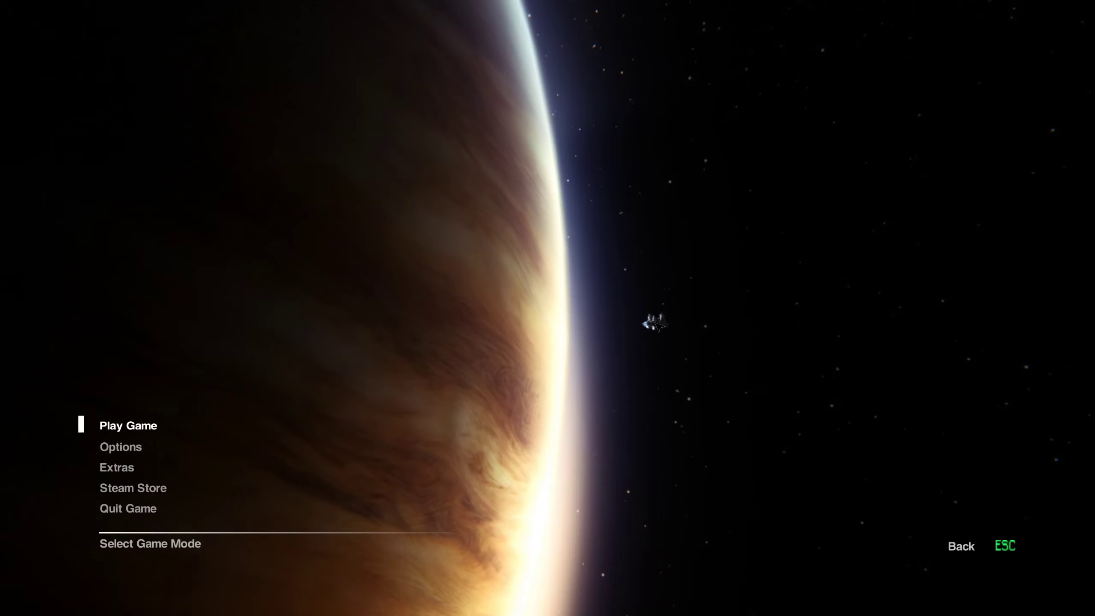
{"action": "key", "text": "Down"}
{"action": "key", "text": "Up"}
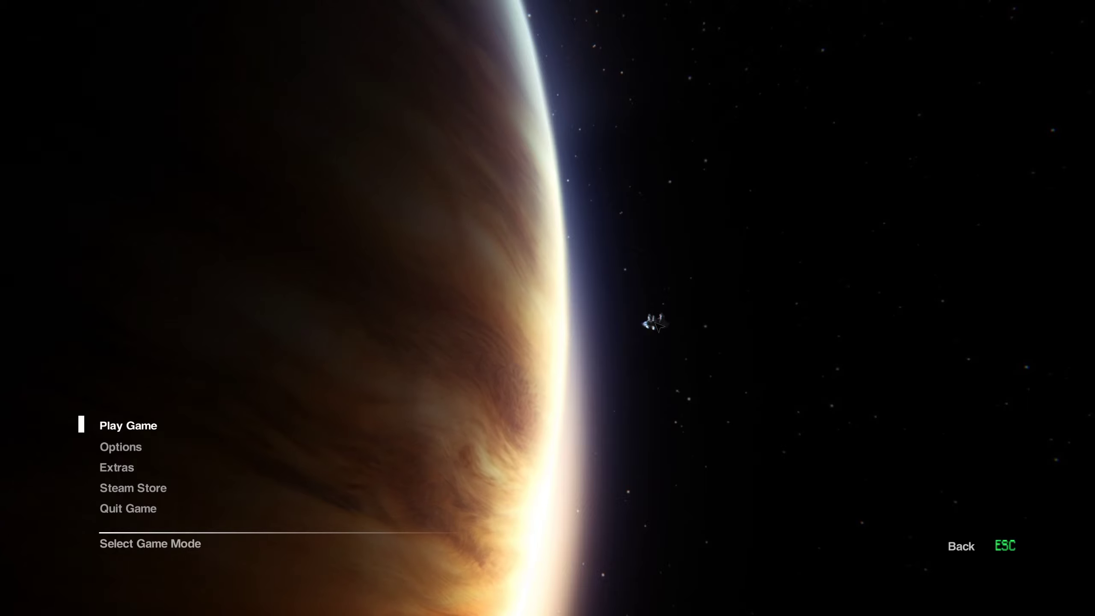
Pick Play Game, then the Alien: Isolation campaign, then Start Game to see difficulties
{"action": "key", "text": "Return"}
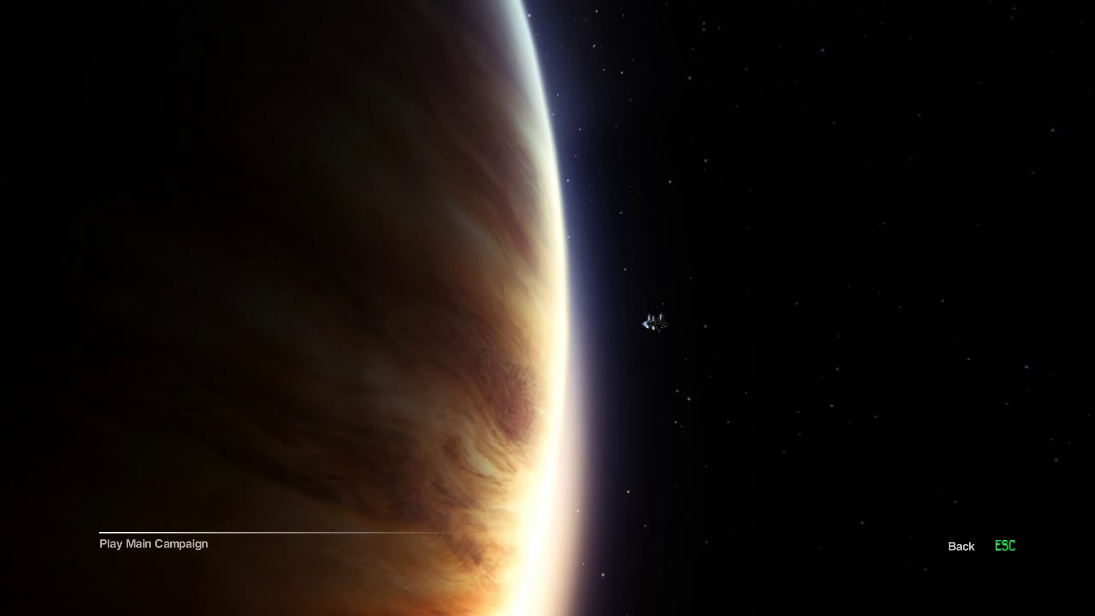
{"action": "key", "text": "Return"}
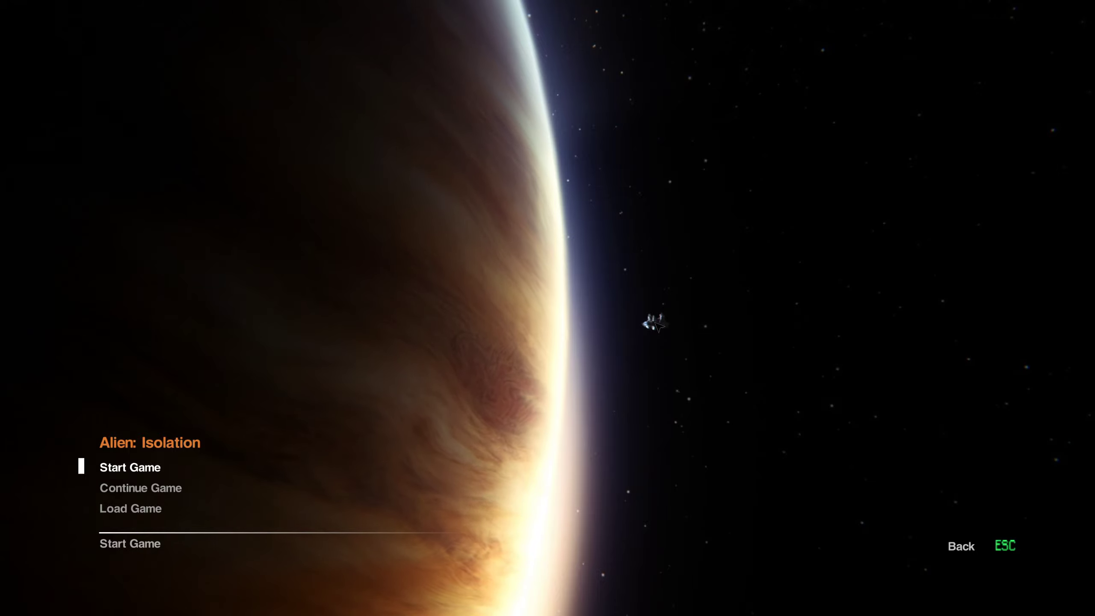
{"action": "key", "text": "Return"}
Compare the Novice, Easy, Medium, Hard and Nightmare difficulties, then start on Hard
{"action": "key", "text": "Down"}
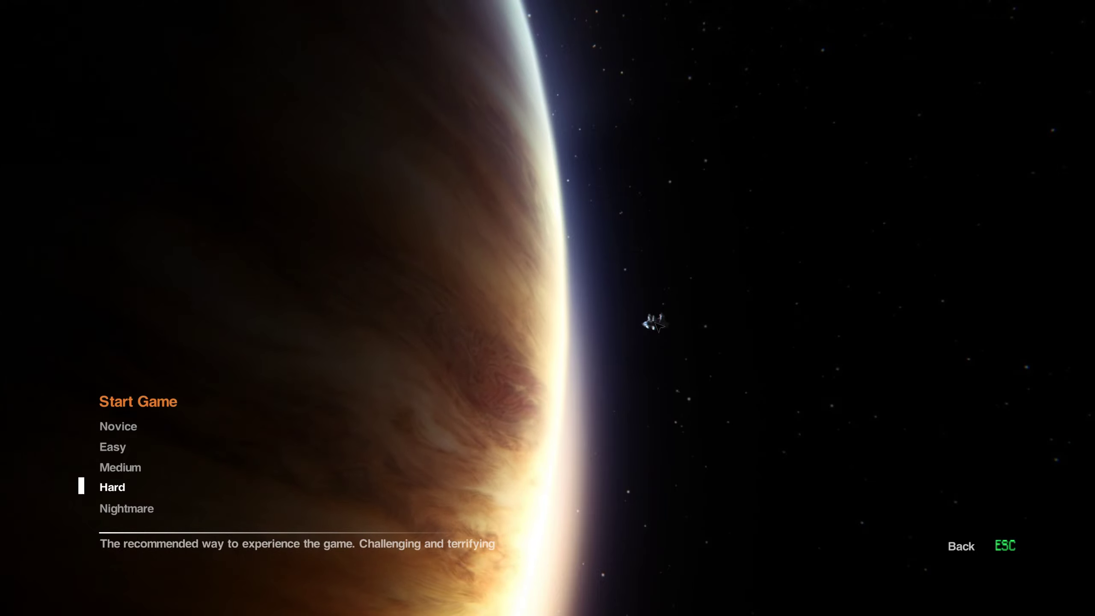
{"action": "key", "text": "Up"}
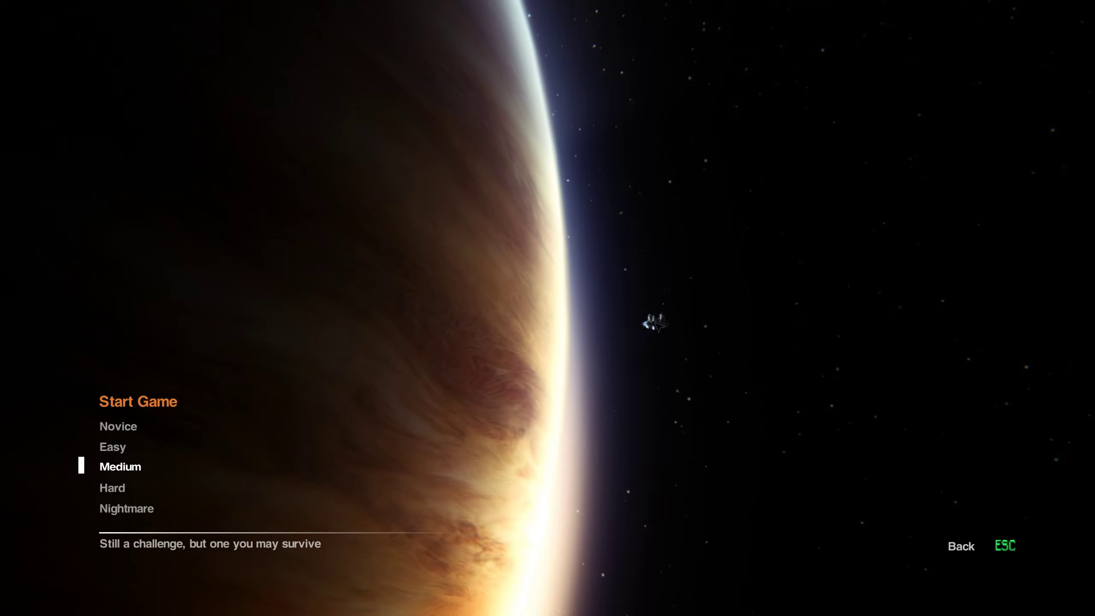
{"action": "key", "text": "Down"}
{"action": "key", "text": "Down"}
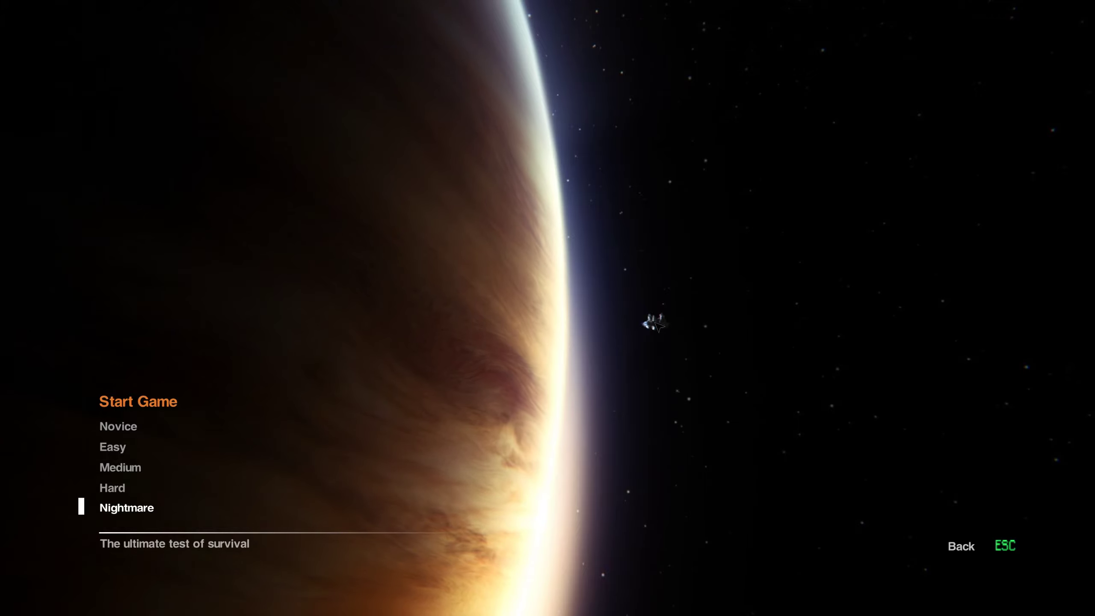
{"action": "key", "text": "Up"}
{"action": "key", "text": "Up"}
{"action": "key", "text": "Down"}
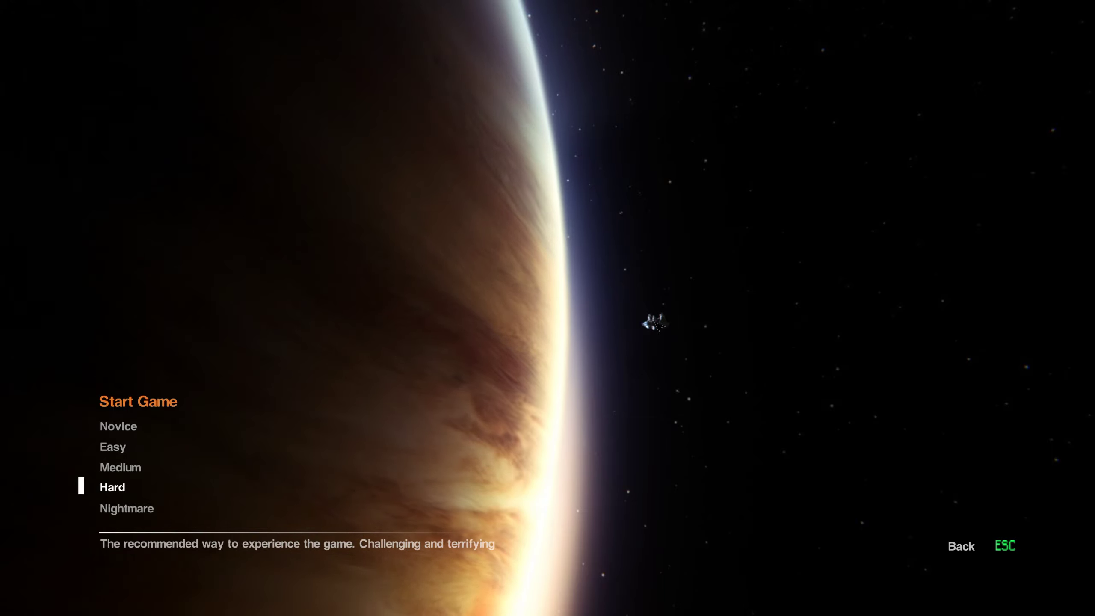
{"action": "key", "text": "Up"}
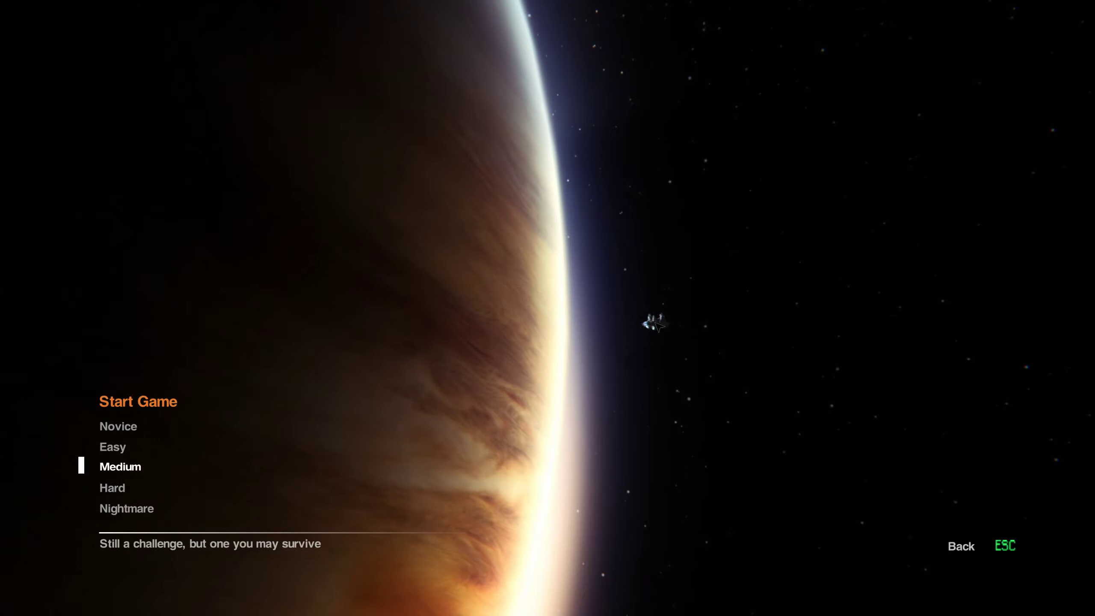
{"action": "key", "text": "Down"}
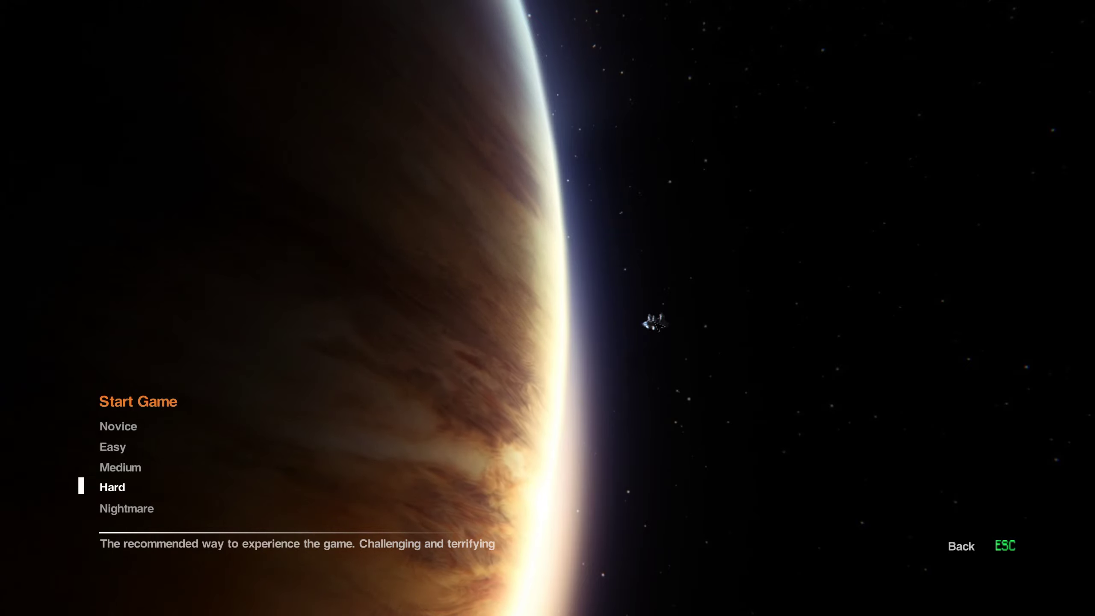
{"action": "key", "text": "Up"}
{"action": "key", "text": "Up"}
{"action": "key", "text": "Up"}
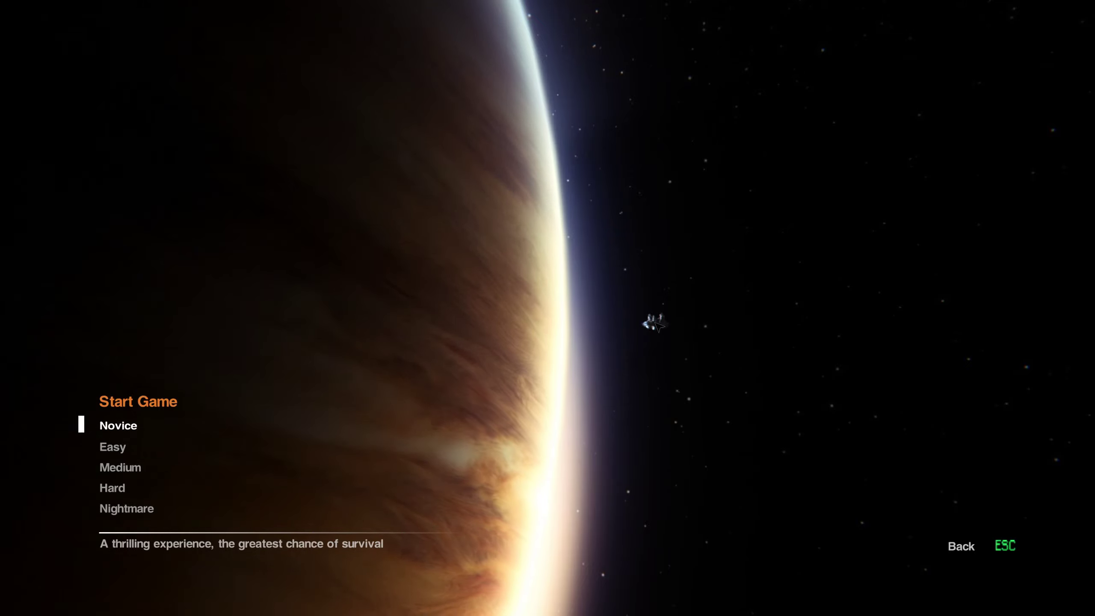
{"action": "key", "text": "Down"}
{"action": "key", "text": "Down"}
{"action": "key", "text": "Down"}
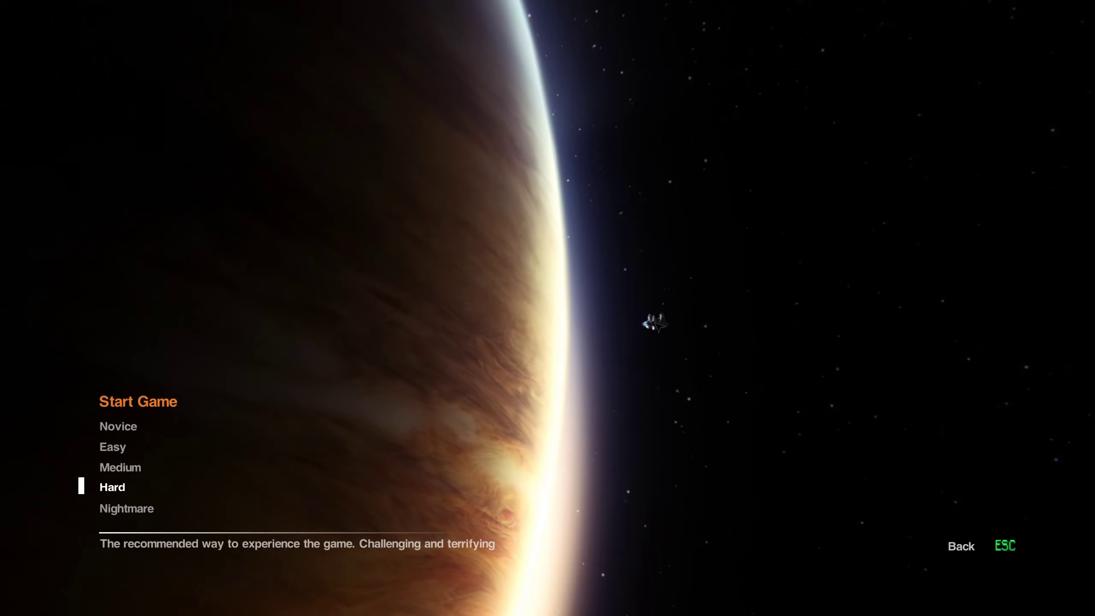
{"action": "key", "text": "Return"}
Confirm overwriting the old saves, then test the brightness slider on the Seegson logo
{"action": "key", "text": "Right"}
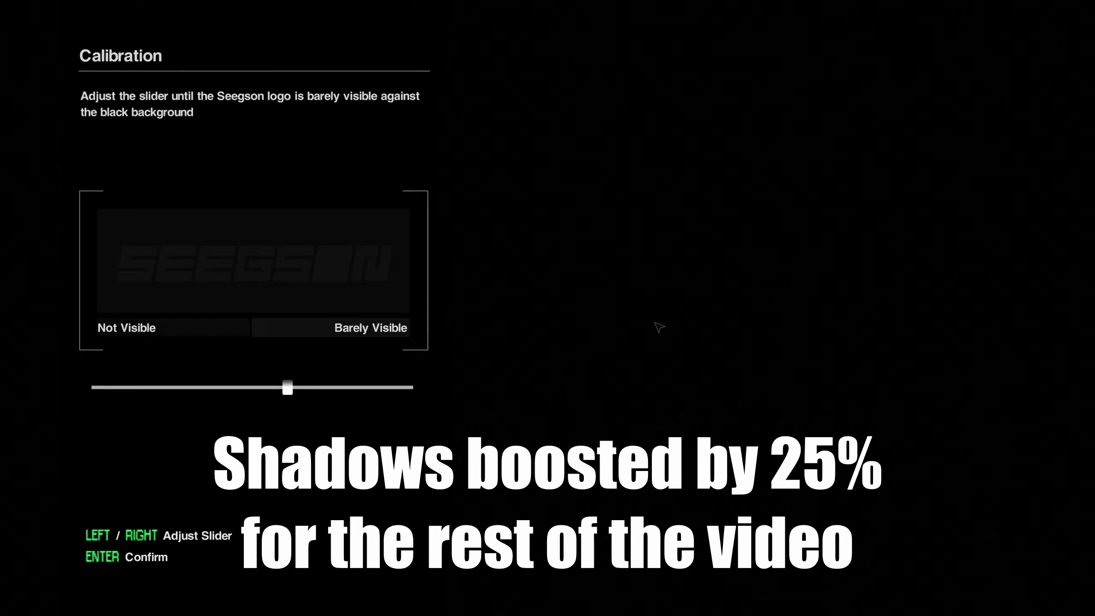
{"action": "key", "text": "Left"}
{"action": "key", "text": "Left"}
{"action": "key", "text": "Left"}
{"action": "key", "text": "Right"}
{"action": "key", "text": "Right"}
{"action": "key", "text": "Right"}
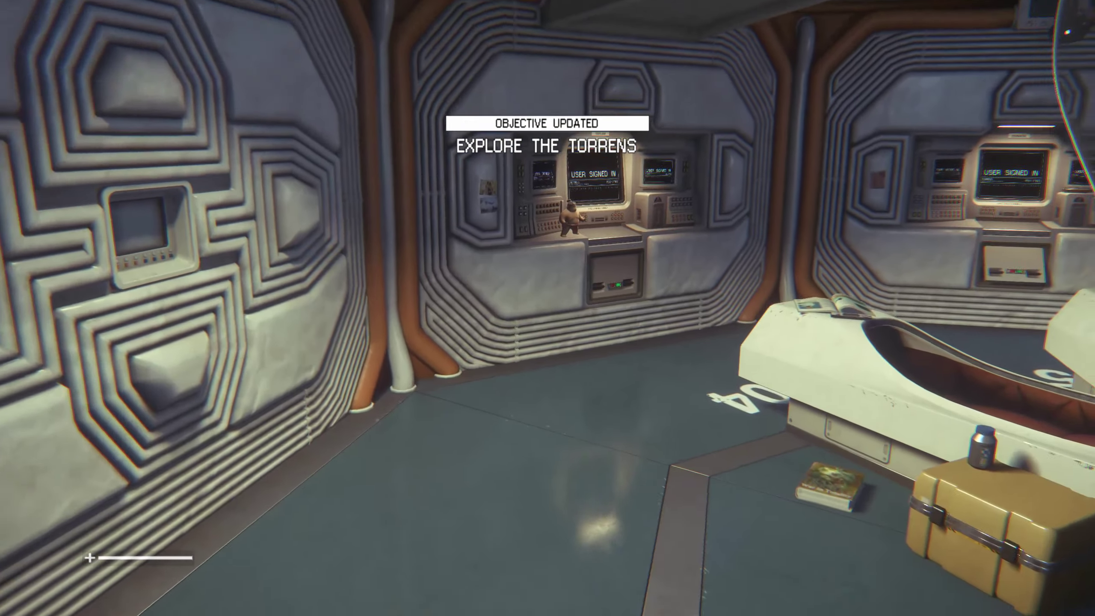
Loot the console beside the cryo bed, then walk down the corridor toward the wall container
{"action": "key", "text": "w"}
{"action": "key", "text": "w"}
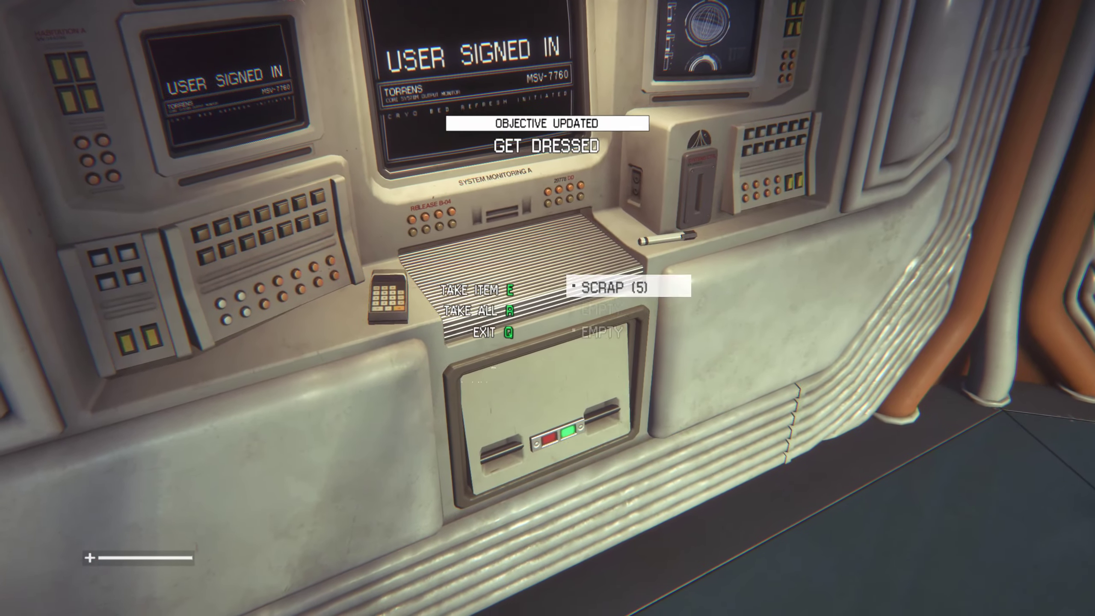
{"action": "key", "text": "q"}
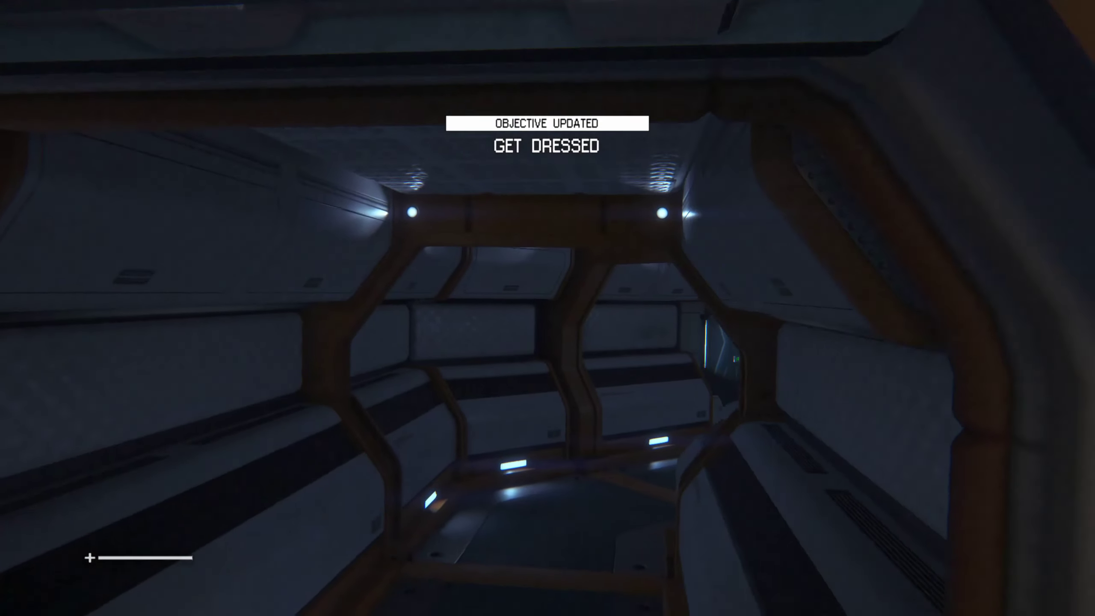
{"action": "key", "text": "w"}
{"action": "key", "text": "w"}
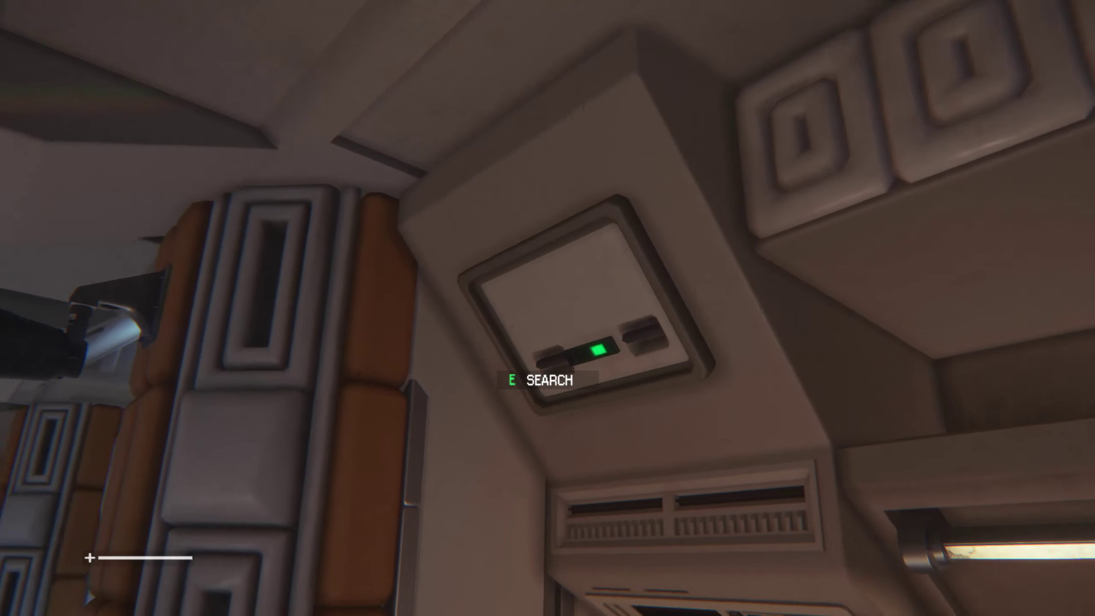
Search the empty wall container, then use the registration point and dismiss the overwrite prompt
{"action": "key", "text": "e"}
{"action": "key", "text": "q"}
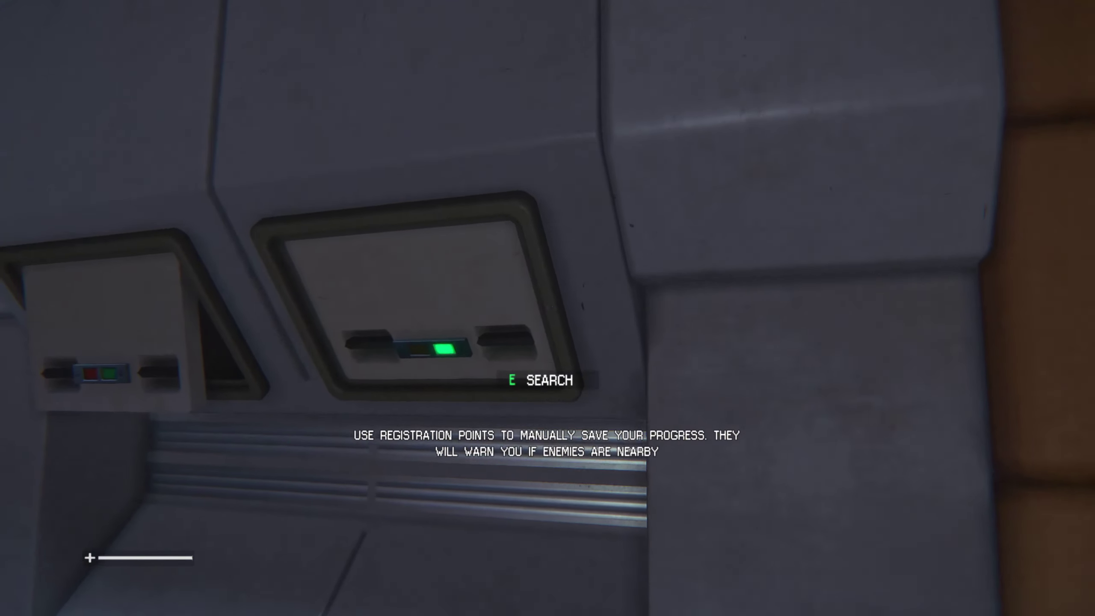
{"action": "key", "text": "e"}
{"action": "key", "text": "q"}
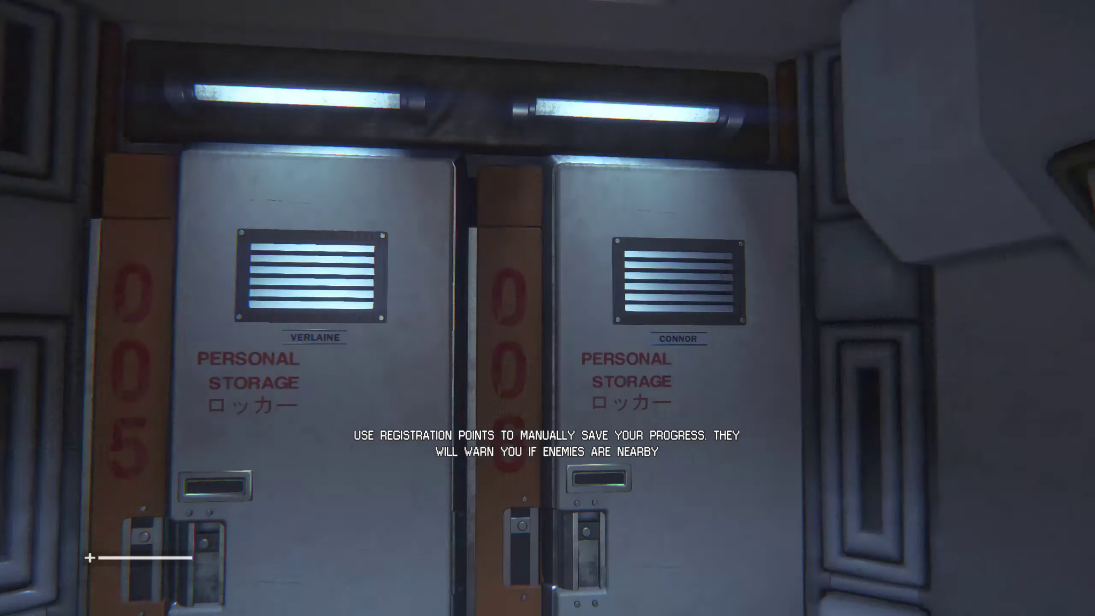
{"action": "key", "text": "e"}
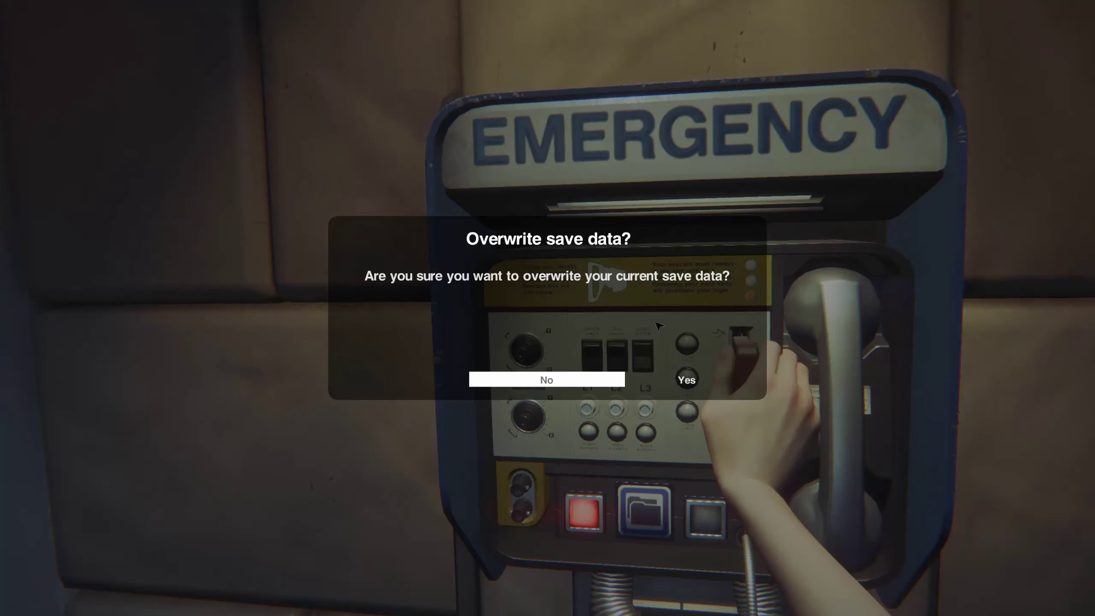
{"action": "left_click", "coordinate": [687, 379]}
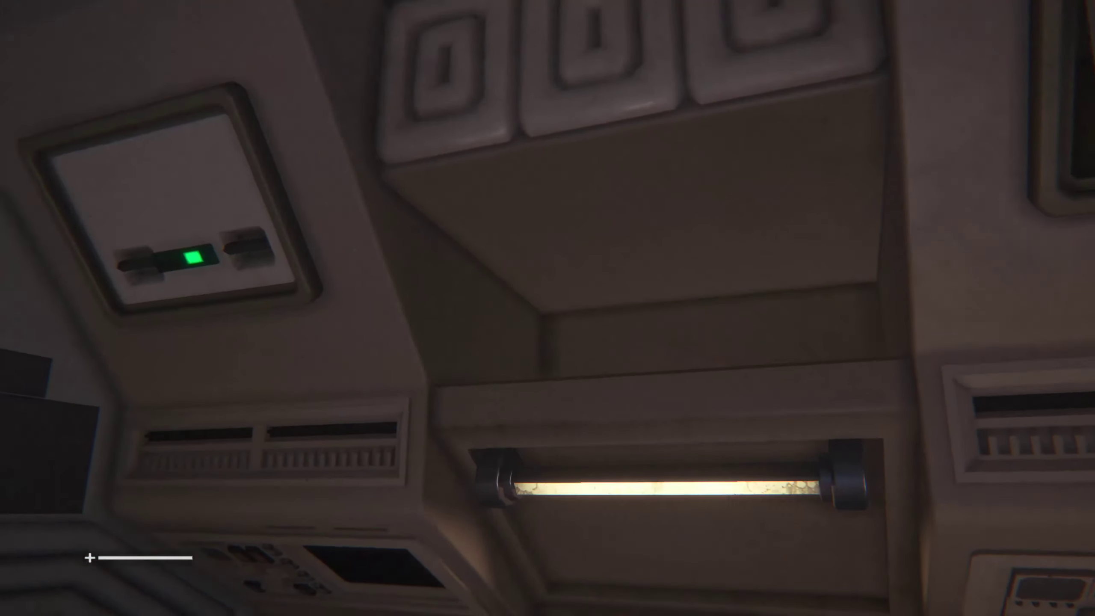
Search the wall compartment, then check the Crew Roster terminal
{"action": "key", "text": "e"}
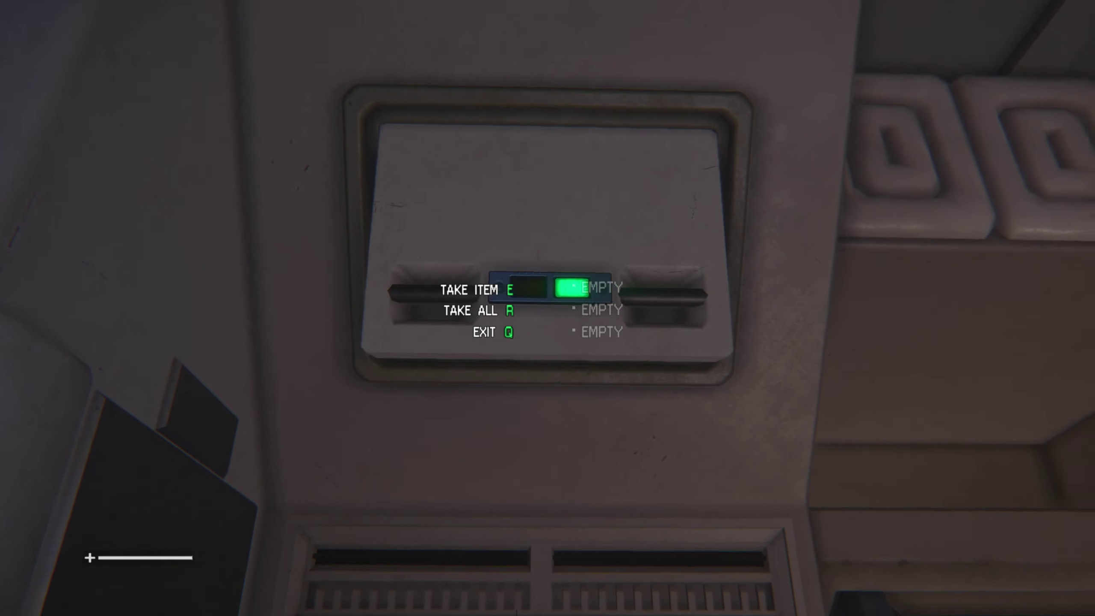
{"action": "key", "text": "w"}
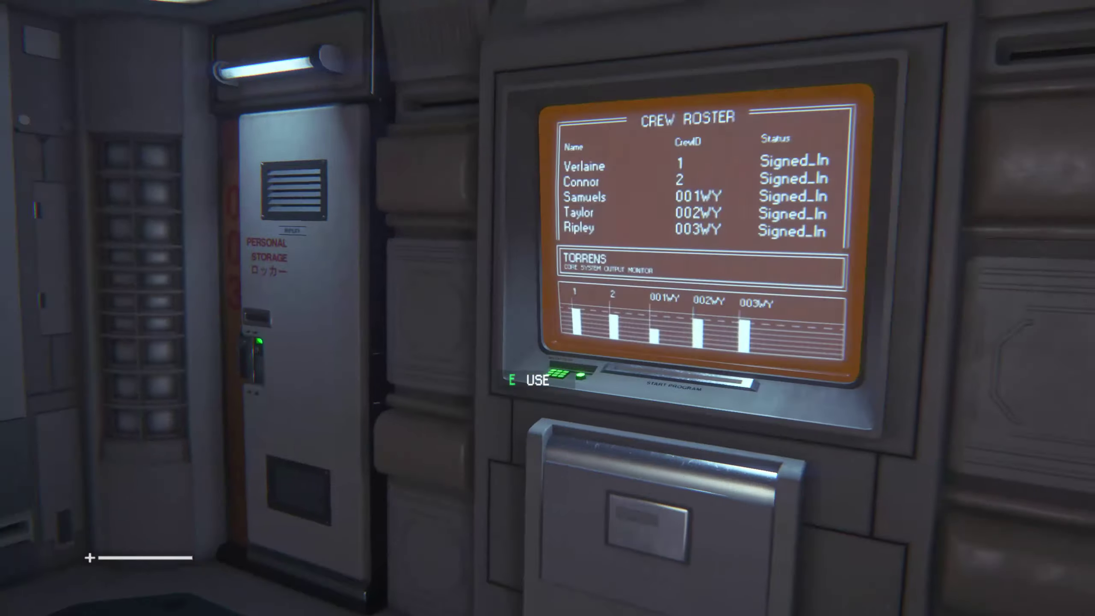
{"action": "key", "text": "e"}
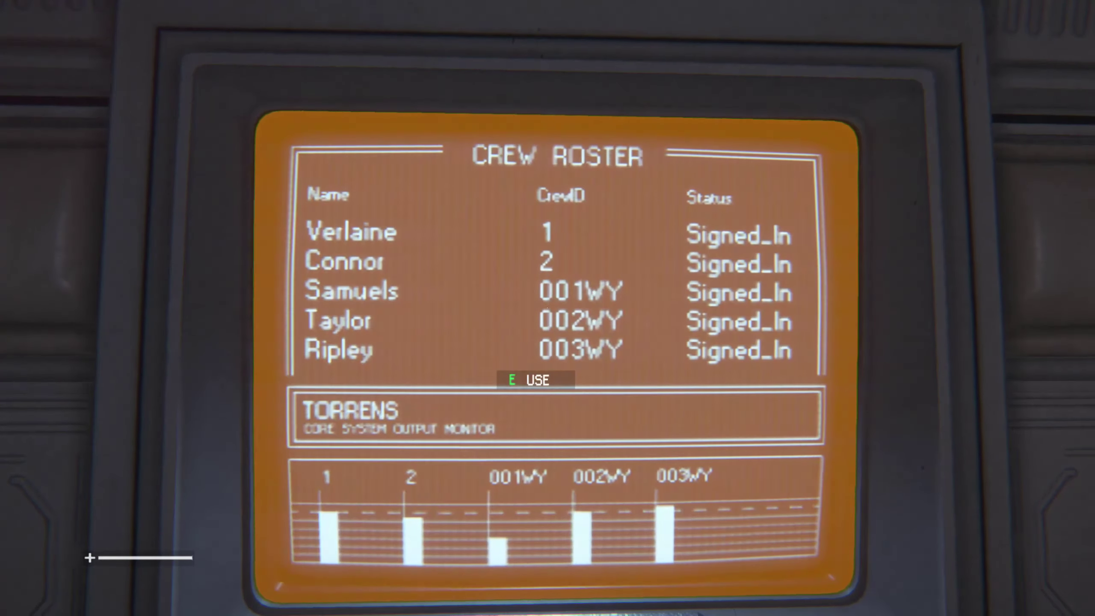
Walk past the pillar to the desk and open the JUST MISSED YOU email
{"action": "key", "text": "w"}
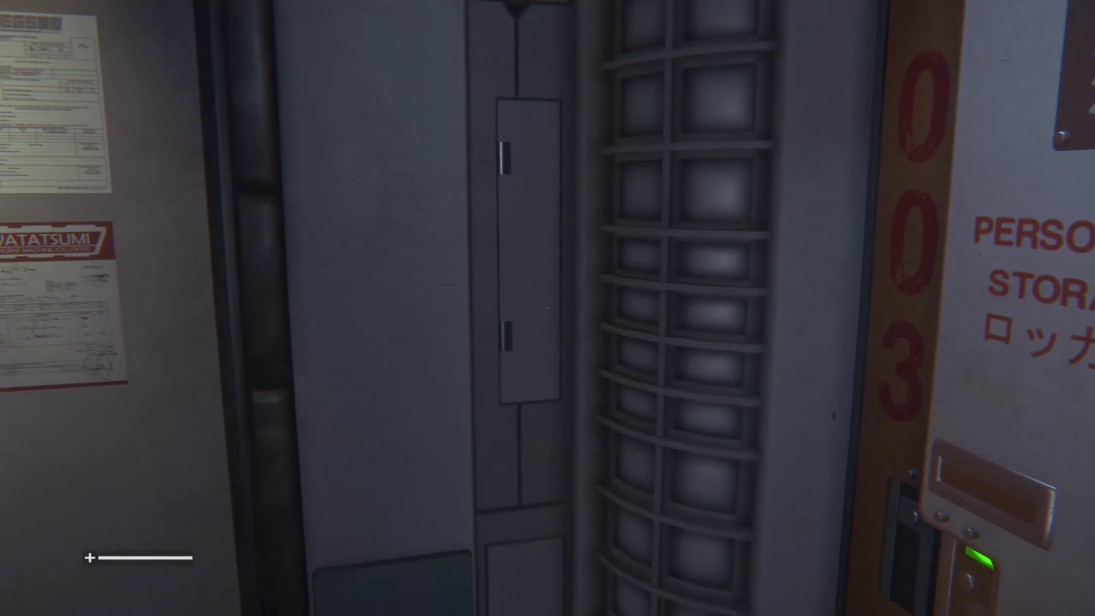
{"action": "key", "text": "w"}
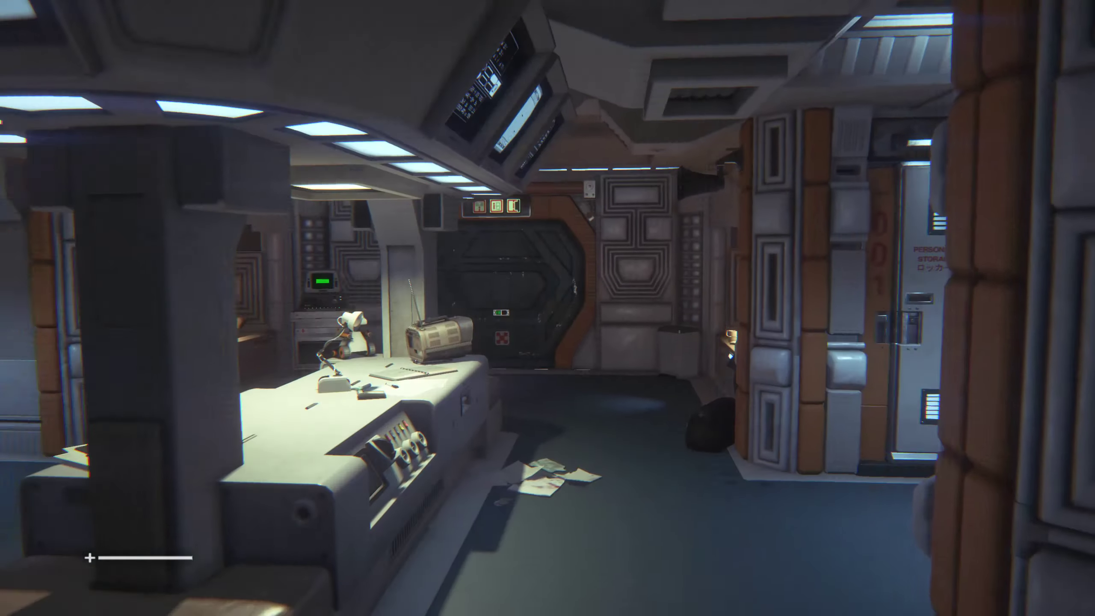
{"action": "key", "text": "w"}
{"action": "key", "text": "e"}
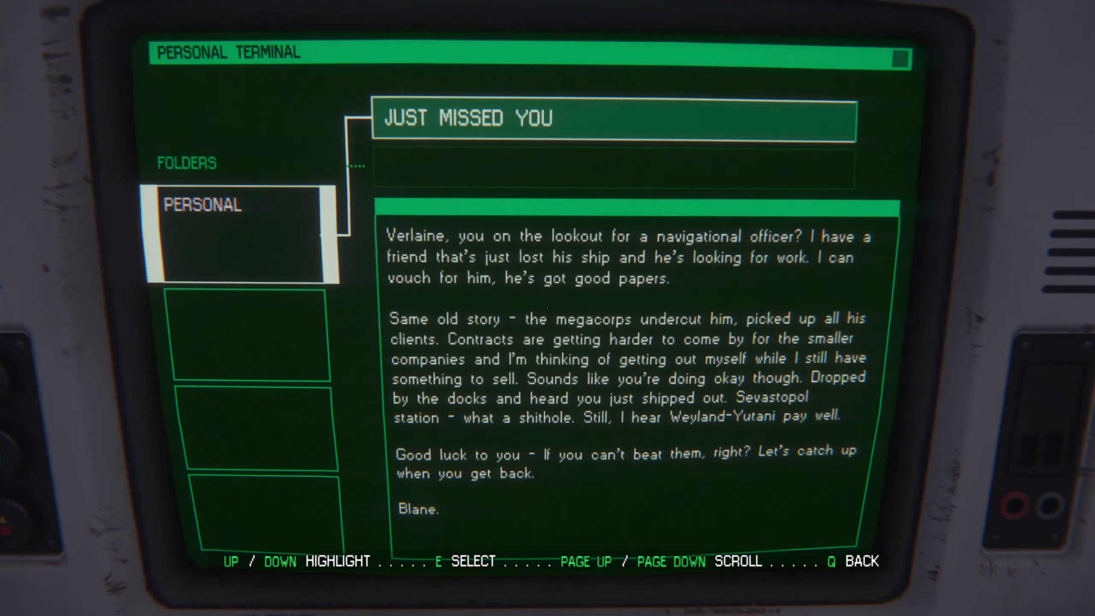
Pause and resume the game, then close the email back to the PERSONAL folder
{"action": "key", "text": "Escape"}
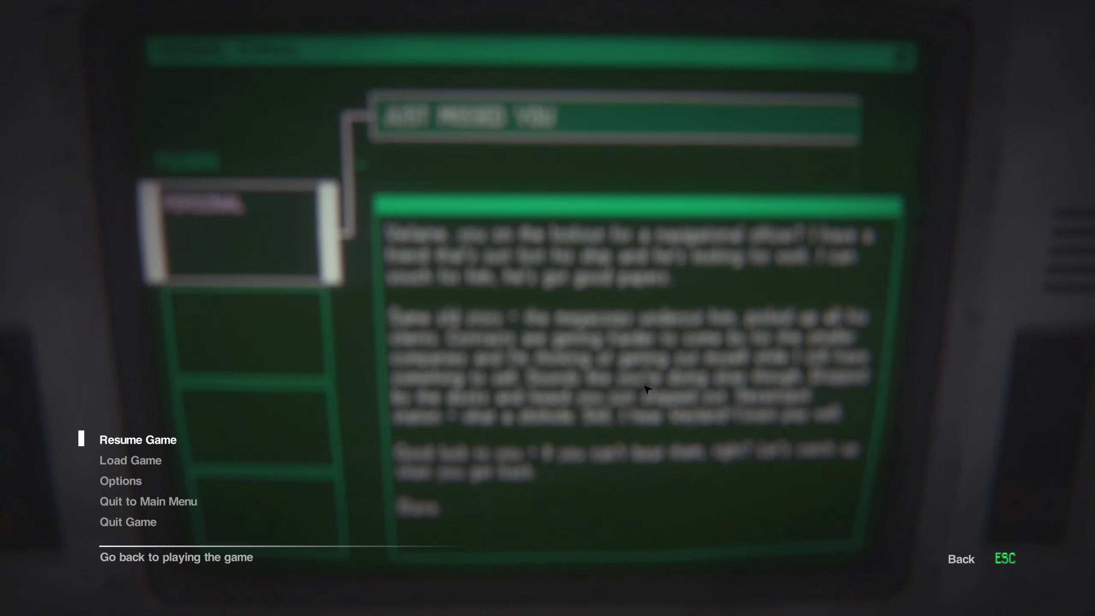
{"action": "key", "text": "Escape"}
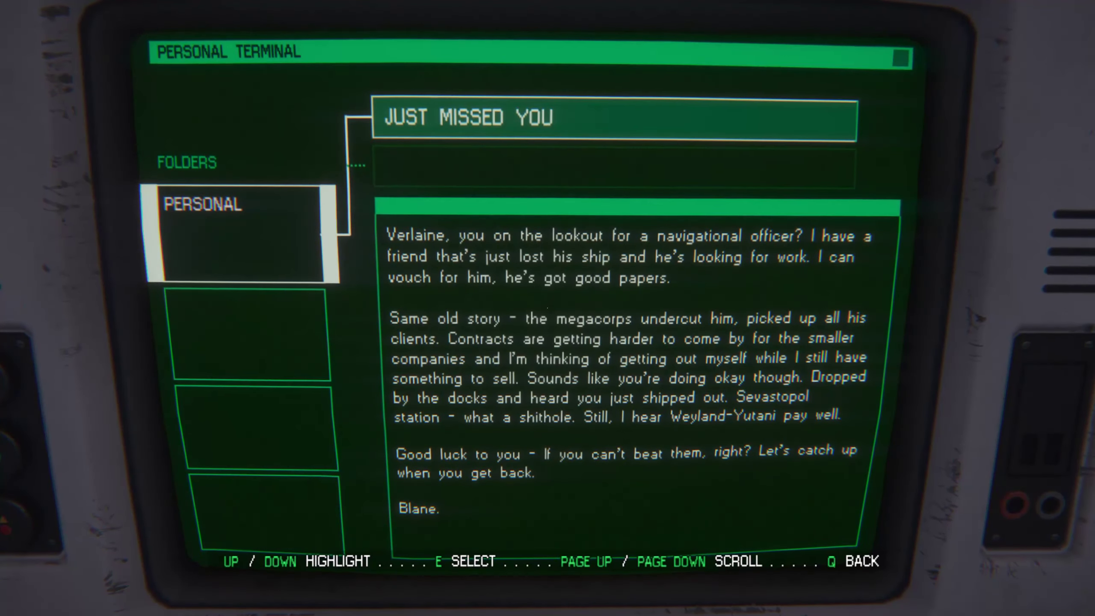
{"action": "key", "text": "q"}
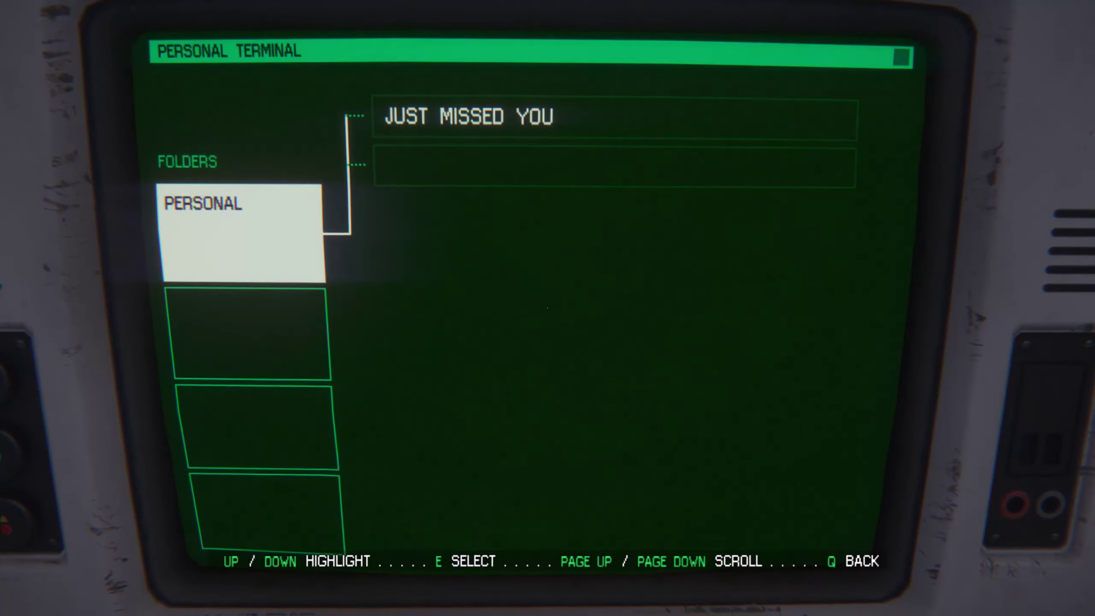
Leave the personal terminal, approach the wall compartment, then pause and turn toward the corridor
{"action": "key", "text": "e"}
{"action": "key", "text": "q"}
{"action": "key", "text": "q"}
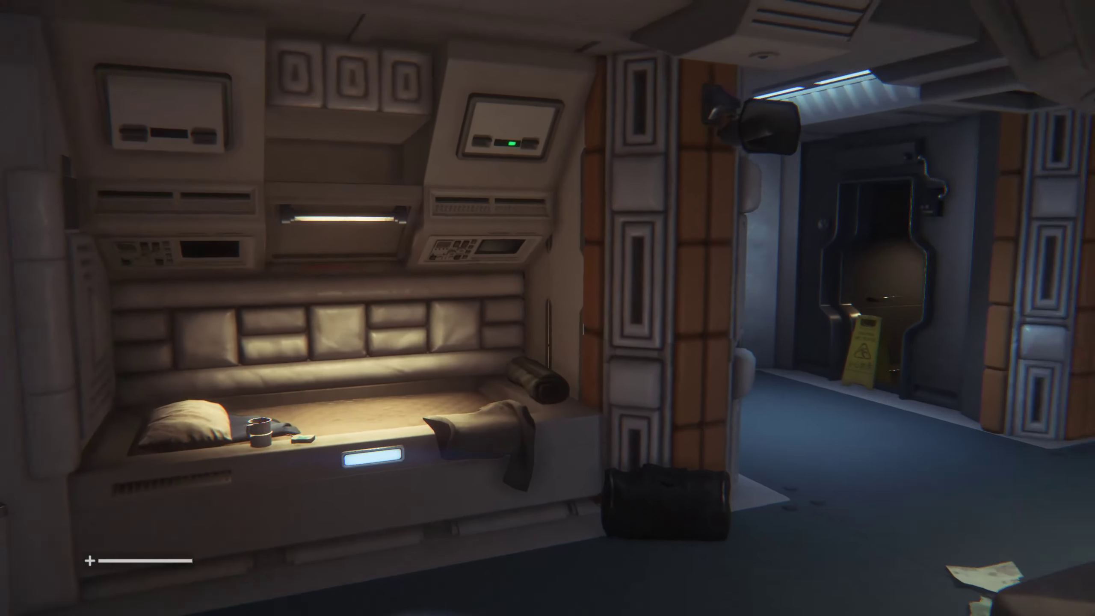
{"action": "key", "text": "w"}
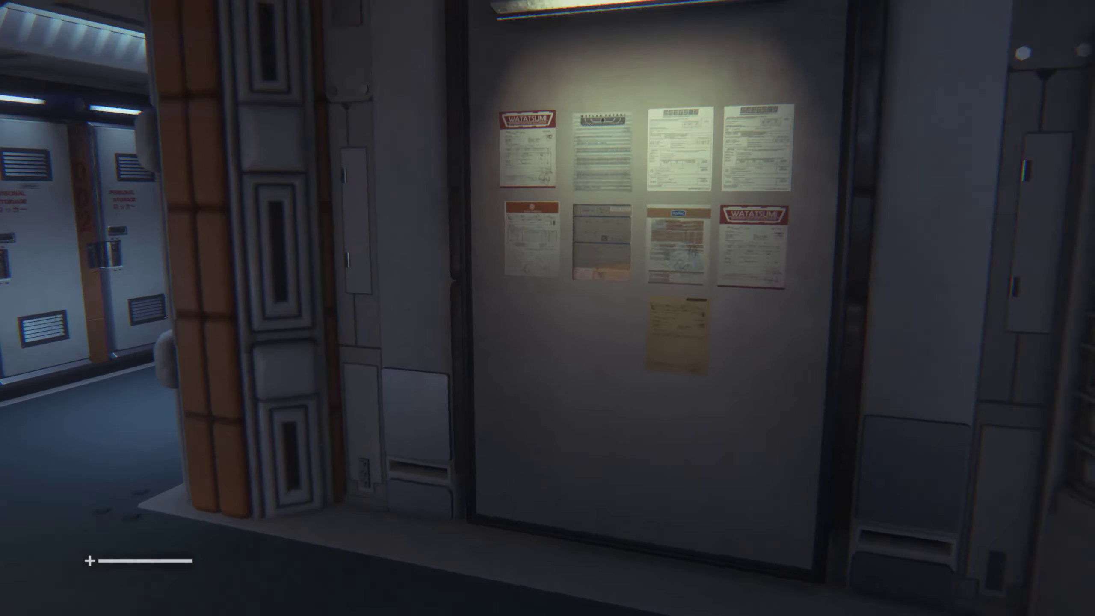
{"action": "key", "text": "Escape"}
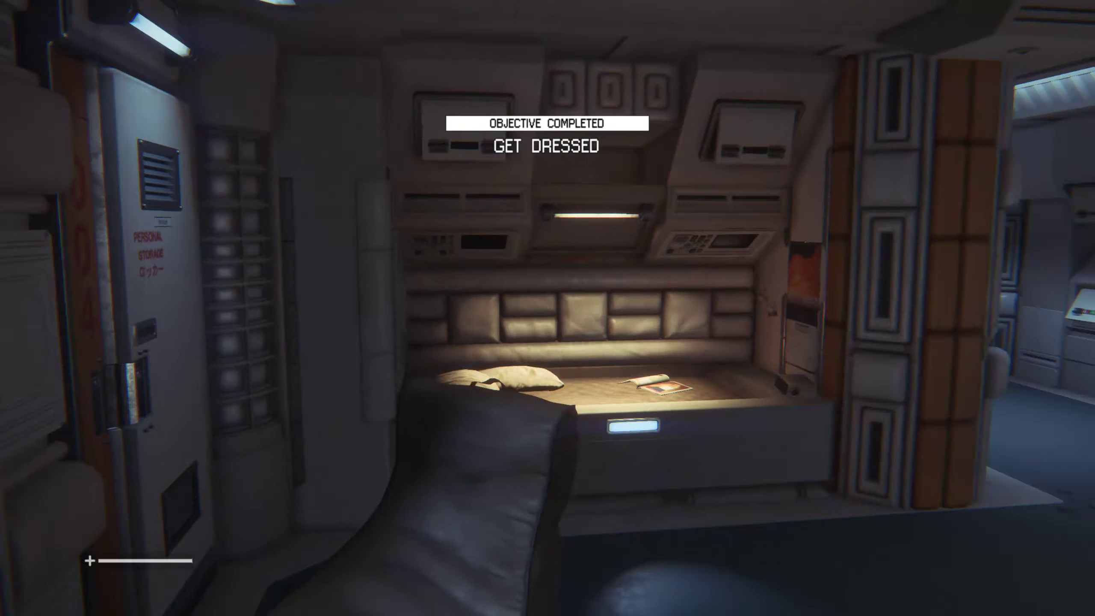
{"action": "key", "text": "d"}
Walk through the padded-bench corridor into the spacesuit room
{"action": "key", "text": "w"}
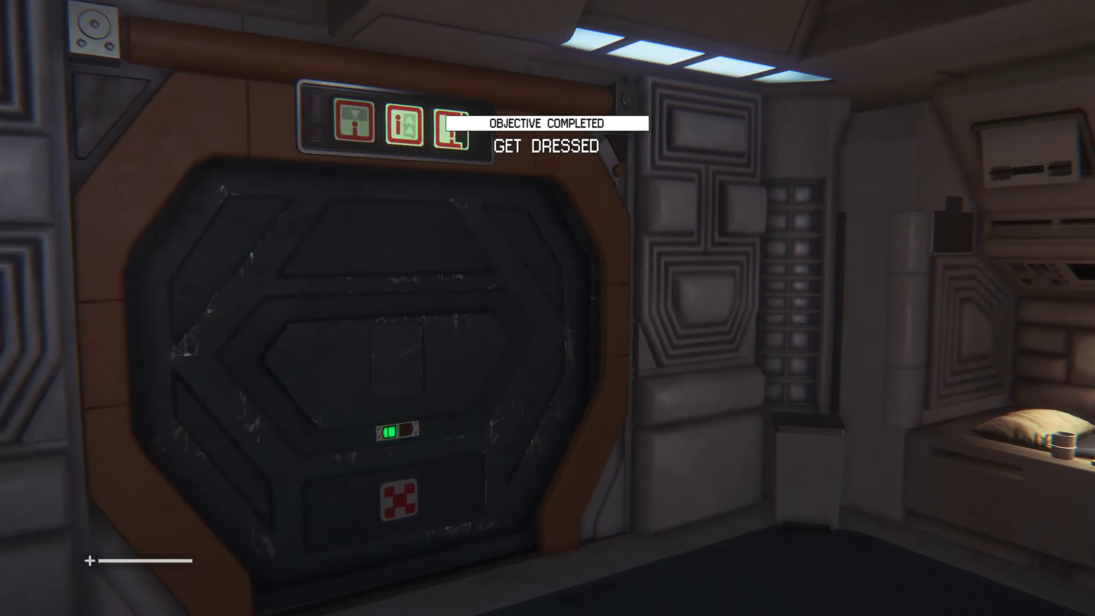
{"action": "key", "text": "w"}
{"action": "key", "text": "w"}
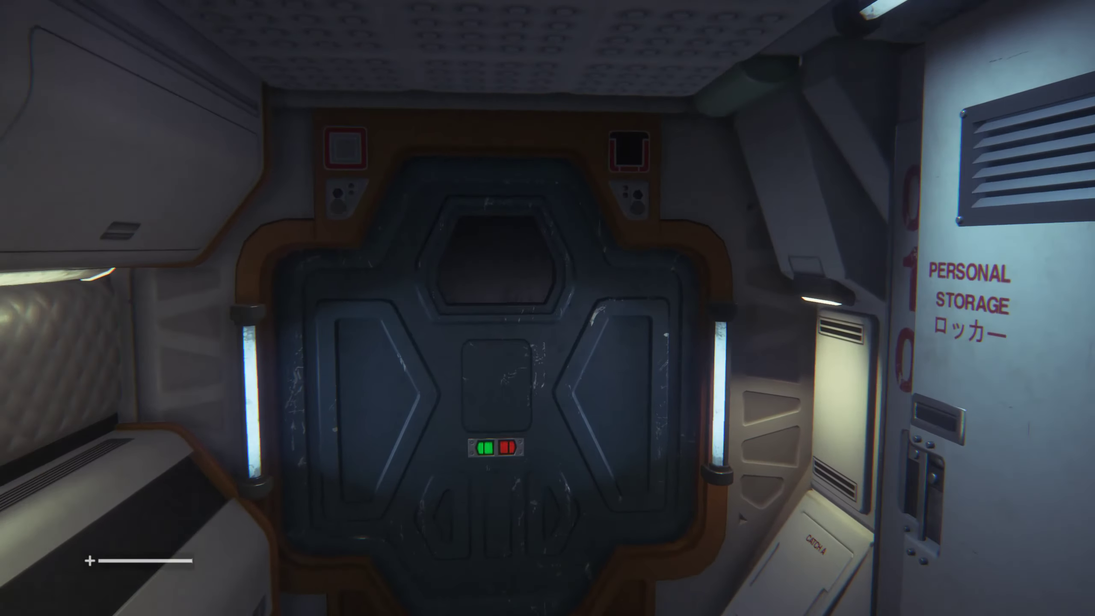
{"action": "key", "text": "w"}
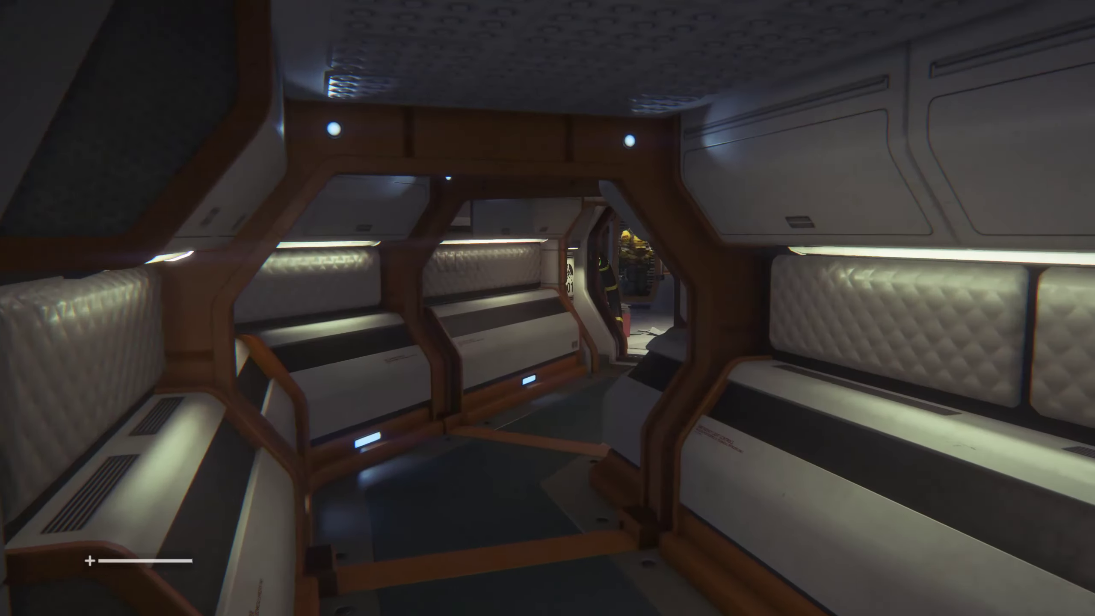
{"action": "key", "text": "w"}
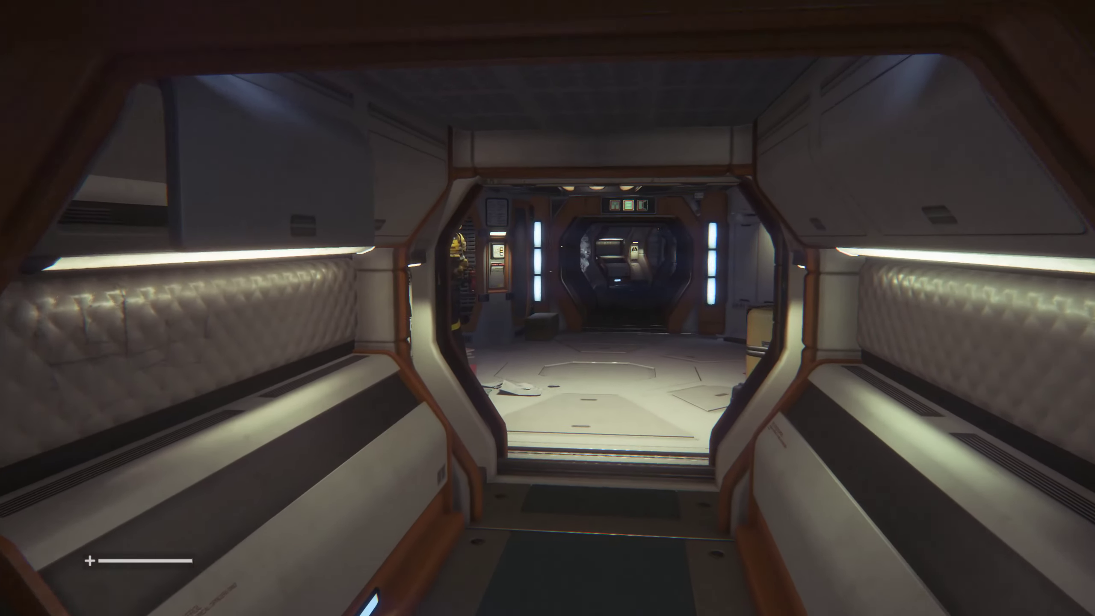
{"action": "key", "text": "w"}
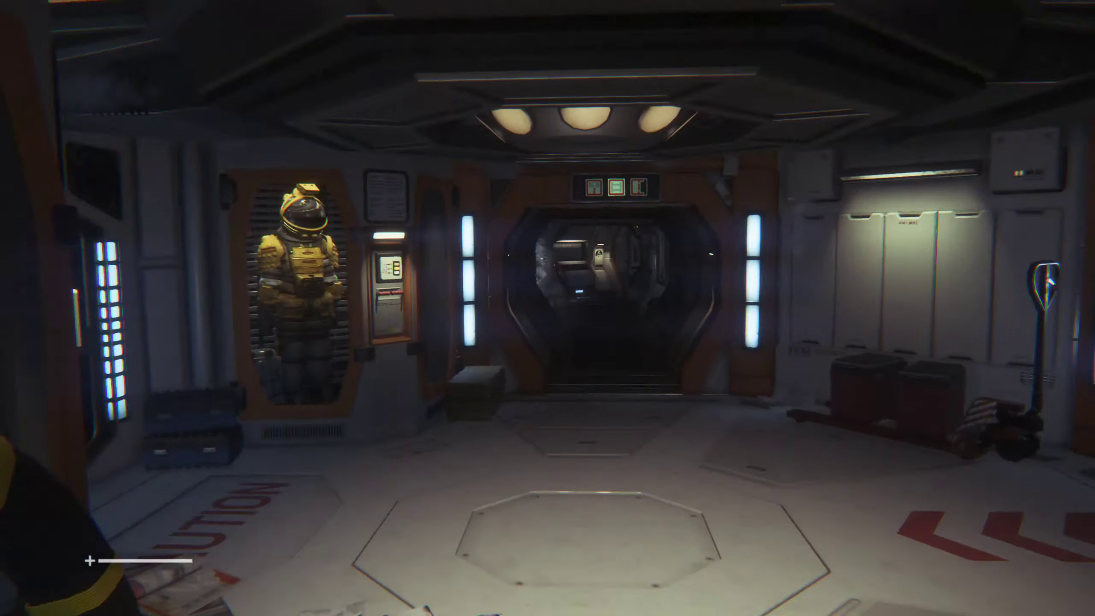
{"action": "key", "text": "w"}
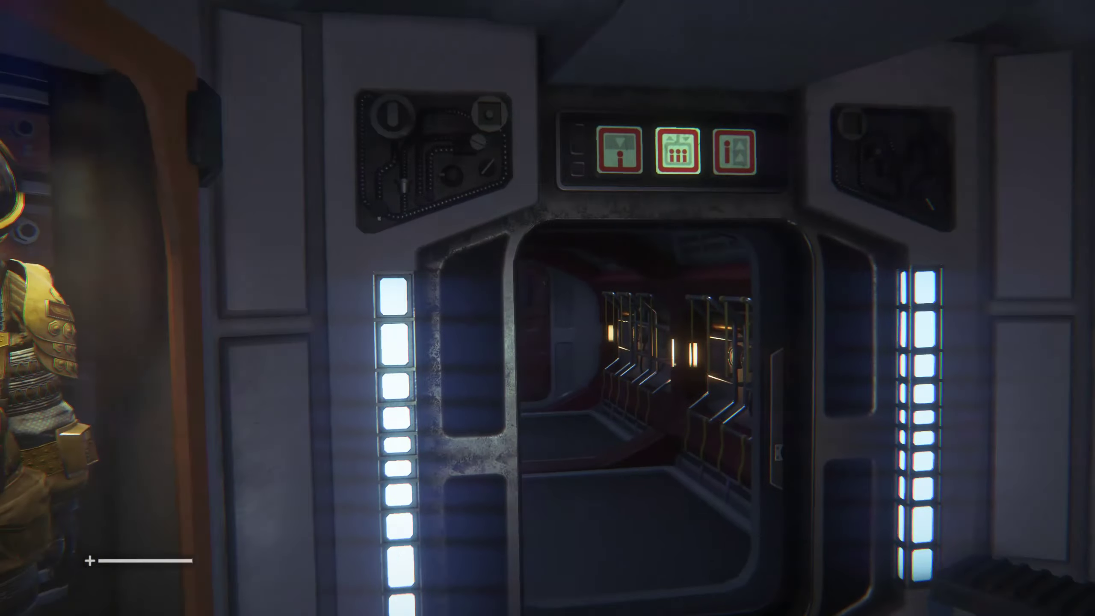
Check the Torrens deck map for the locations of Taylor and Samuels
{"action": "key", "text": "w"}
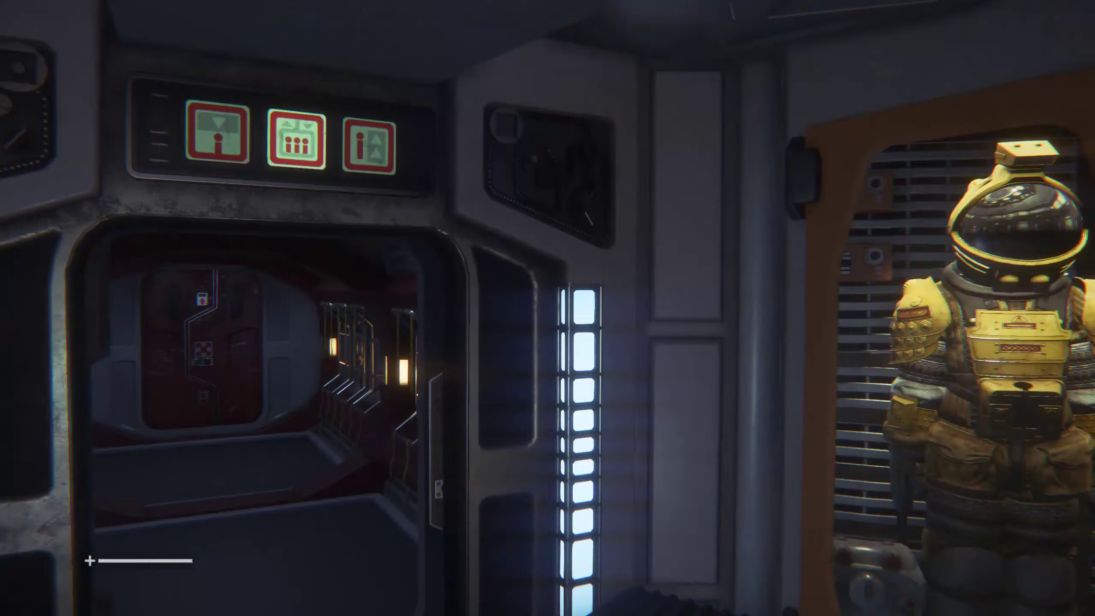
{"action": "key", "text": "w"}
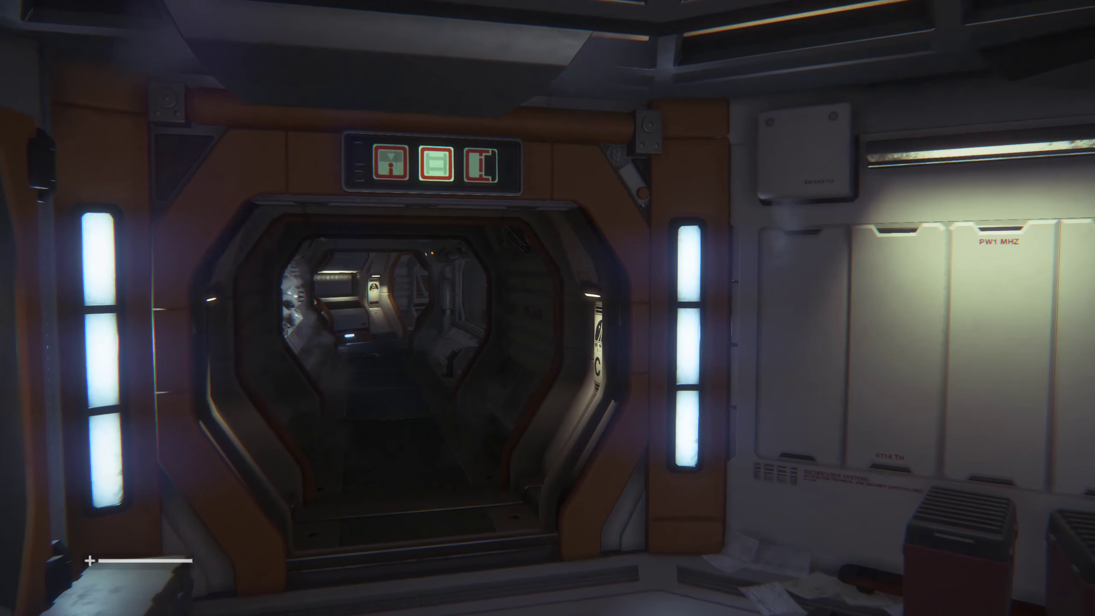
{"action": "key", "text": "m"}
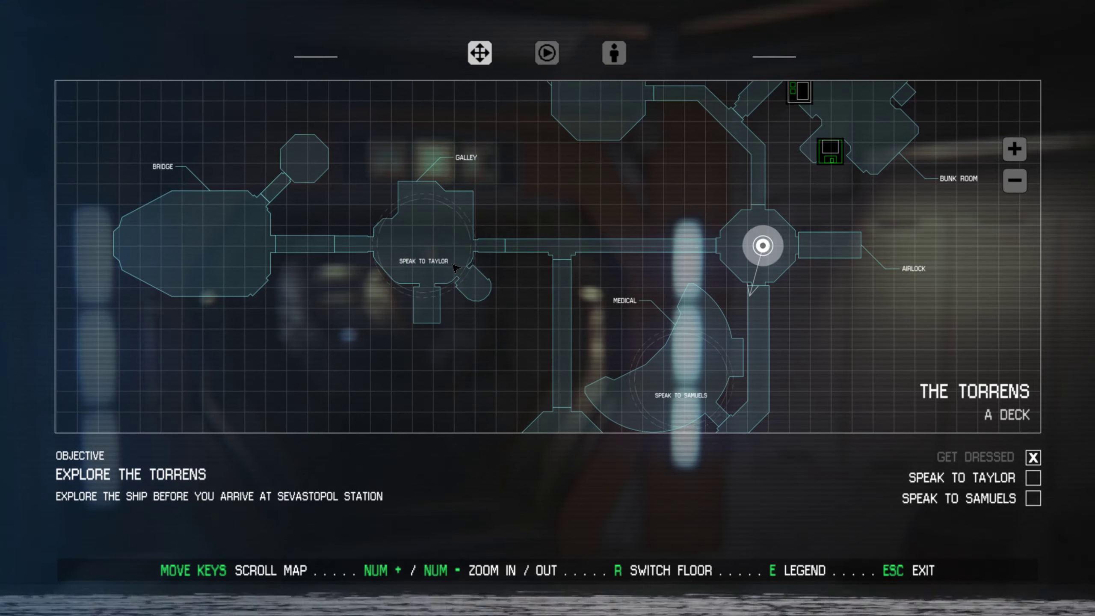
{"action": "key", "text": "Escape"}
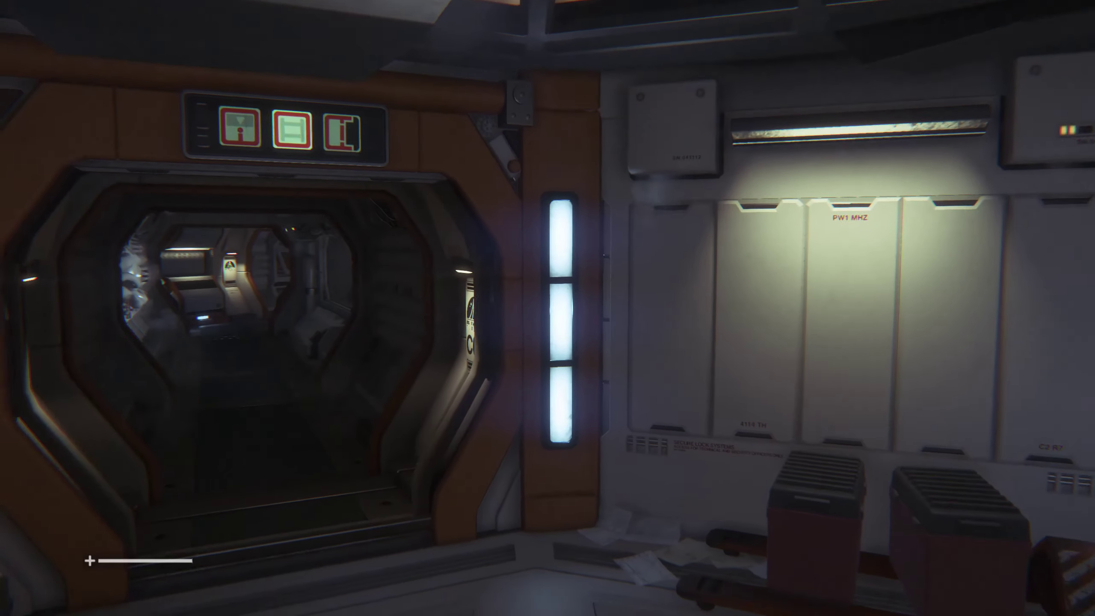
Walk past C02 into the medlab, talk with Samuels, and use the ultrasound scanner panel
{"action": "key", "text": "w"}
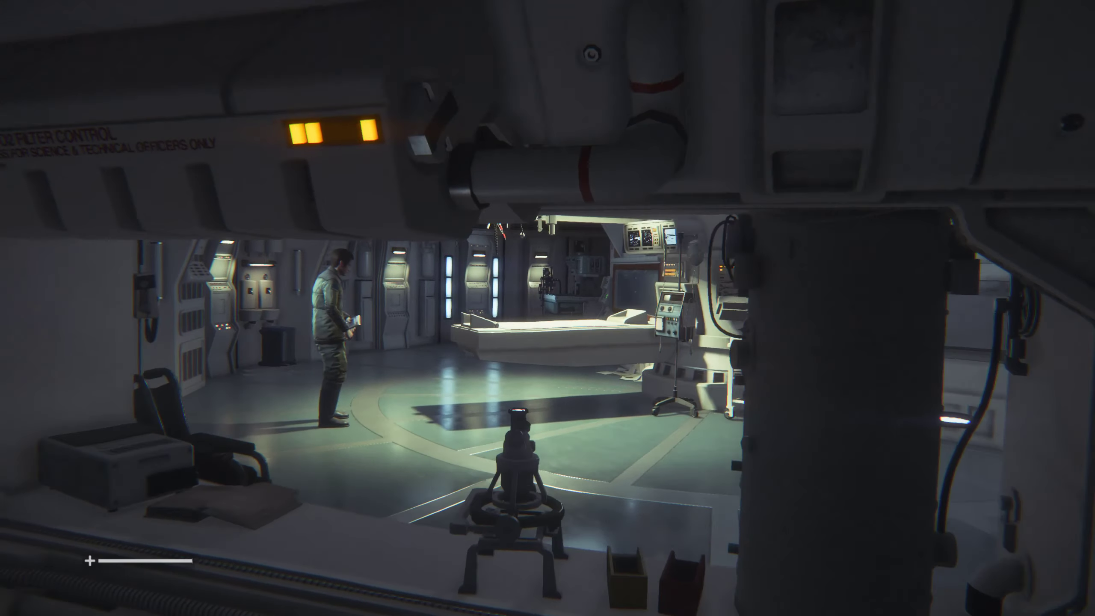
{"action": "key", "text": "a"}
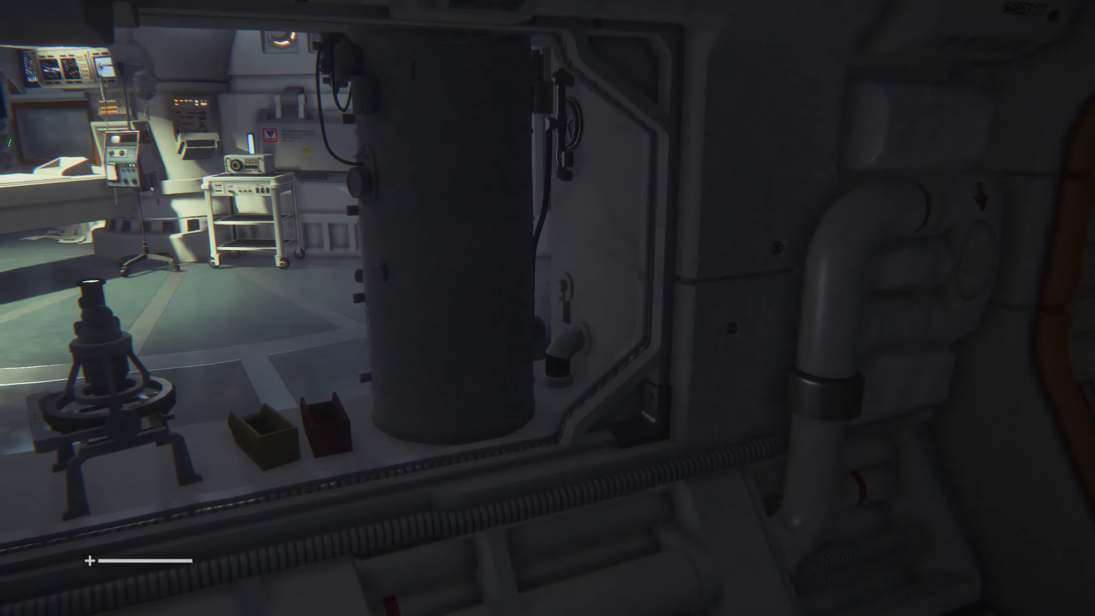
{"action": "key", "text": "w"}
{"action": "key", "text": "w"}
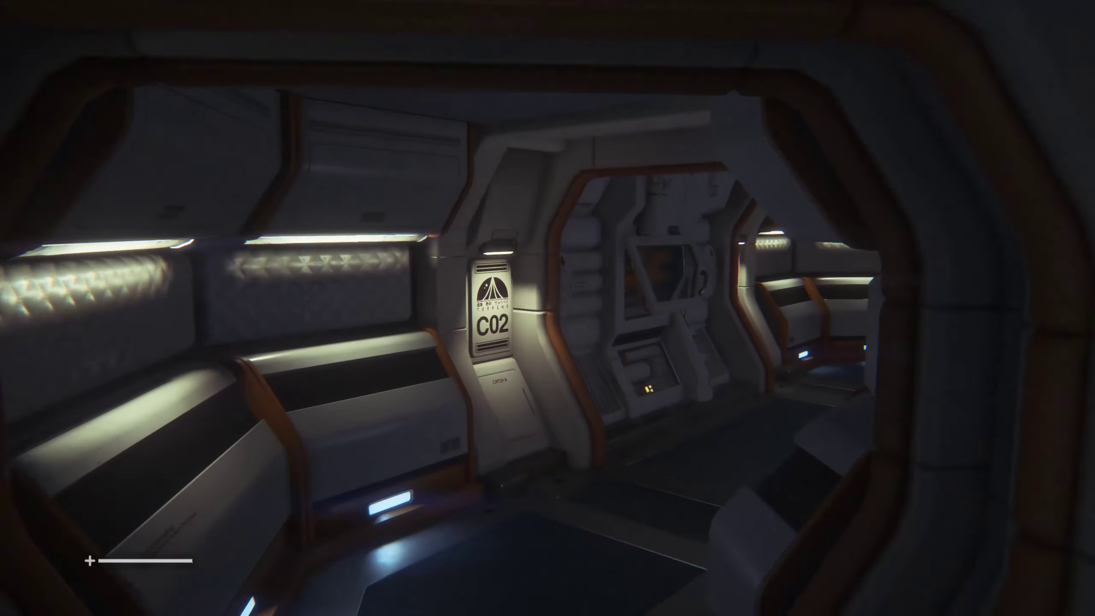
{"action": "key", "text": "w"}
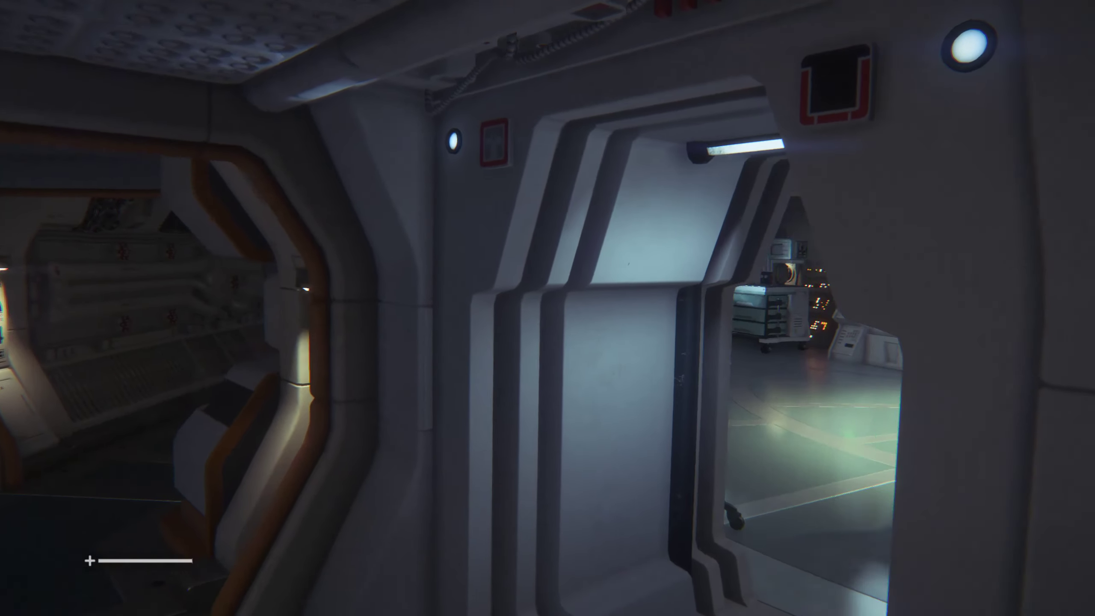
{"action": "key", "text": "w"}
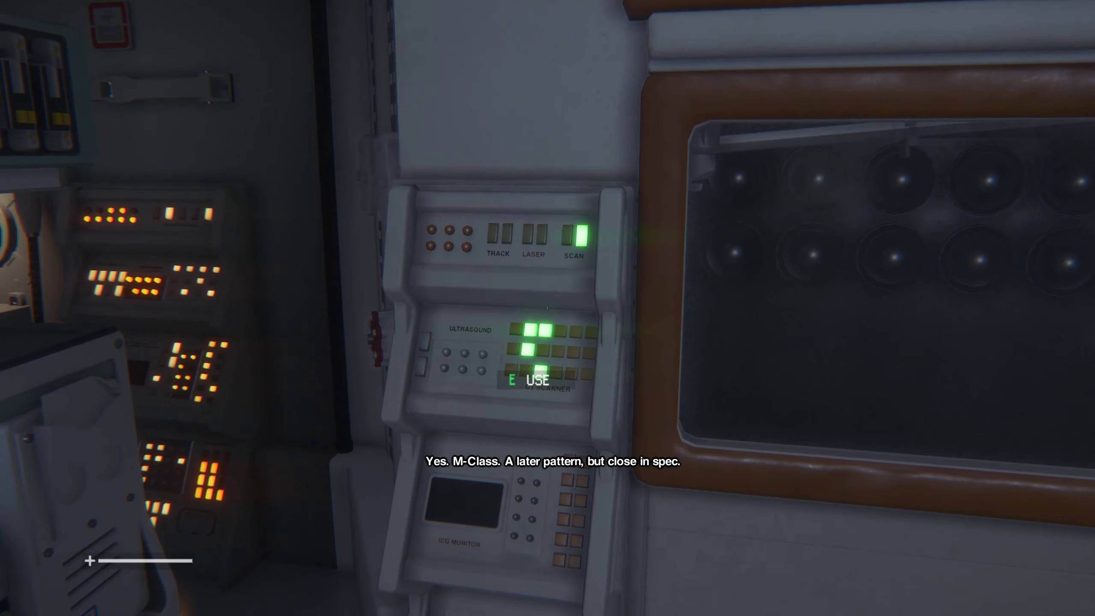
{"action": "key", "text": "e"}
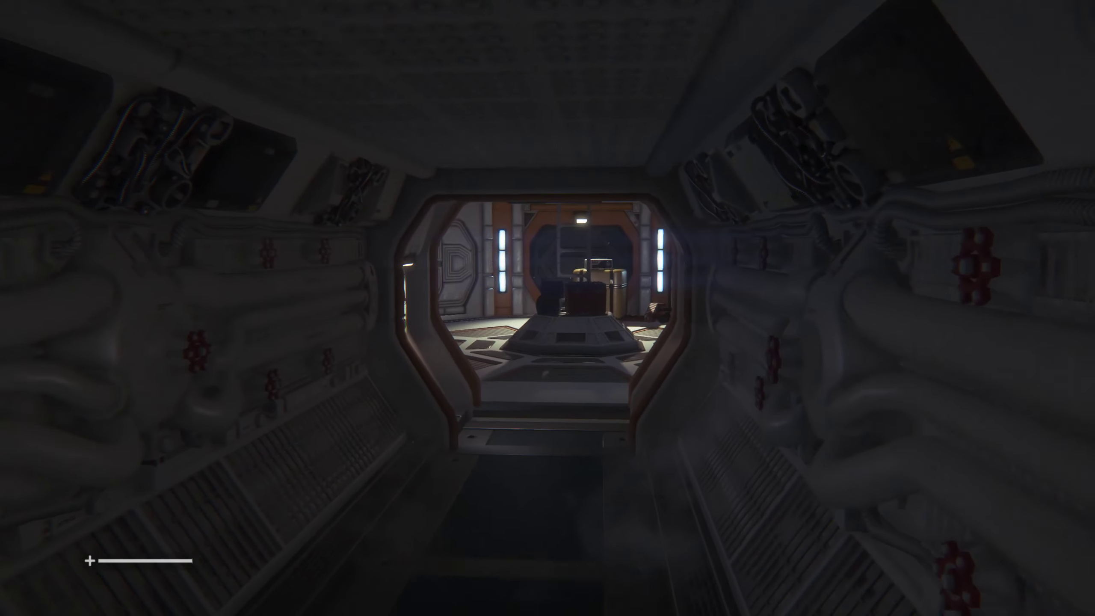
{"action": "key", "text": "w"}
{"action": "key", "text": "w"}
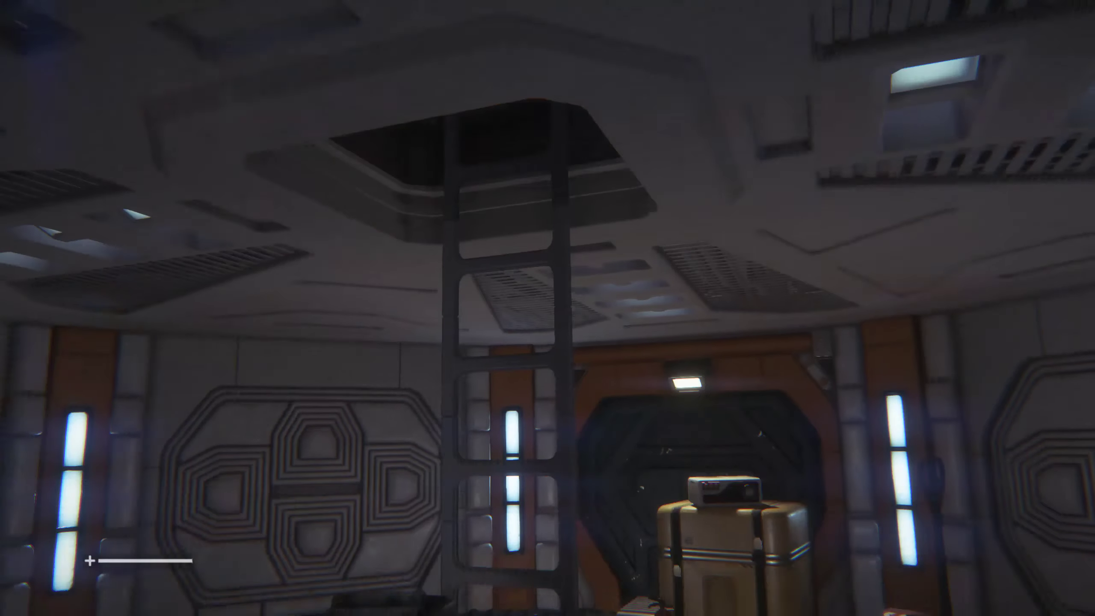
Walk down the C04 corridor past the ceiling ladder, through D02, and into the mess hall
{"action": "key", "text": "w"}
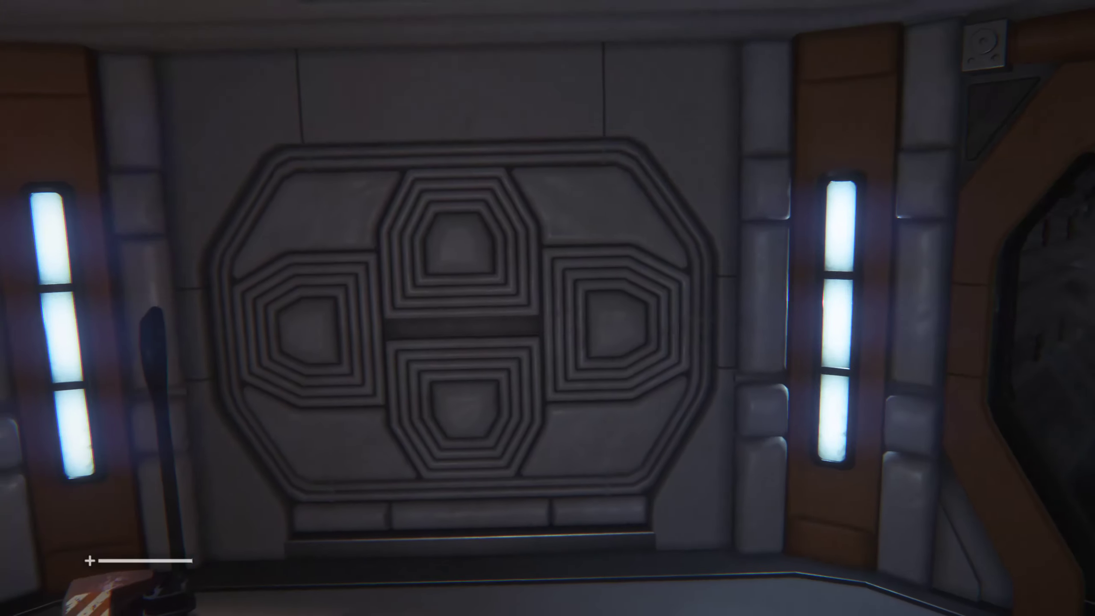
{"action": "key", "text": "w"}
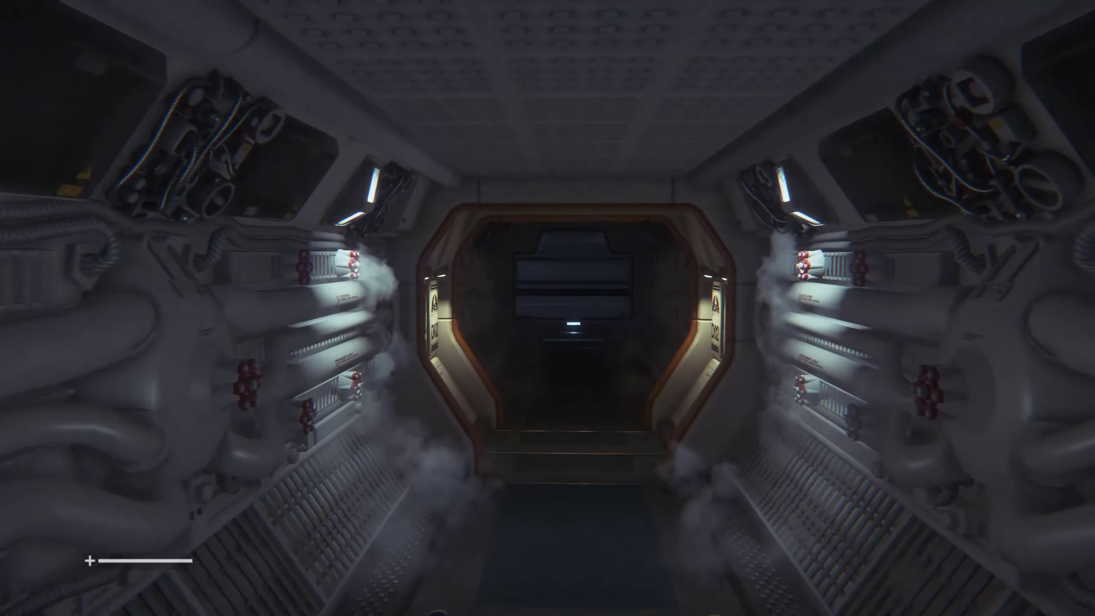
{"action": "key", "text": "w"}
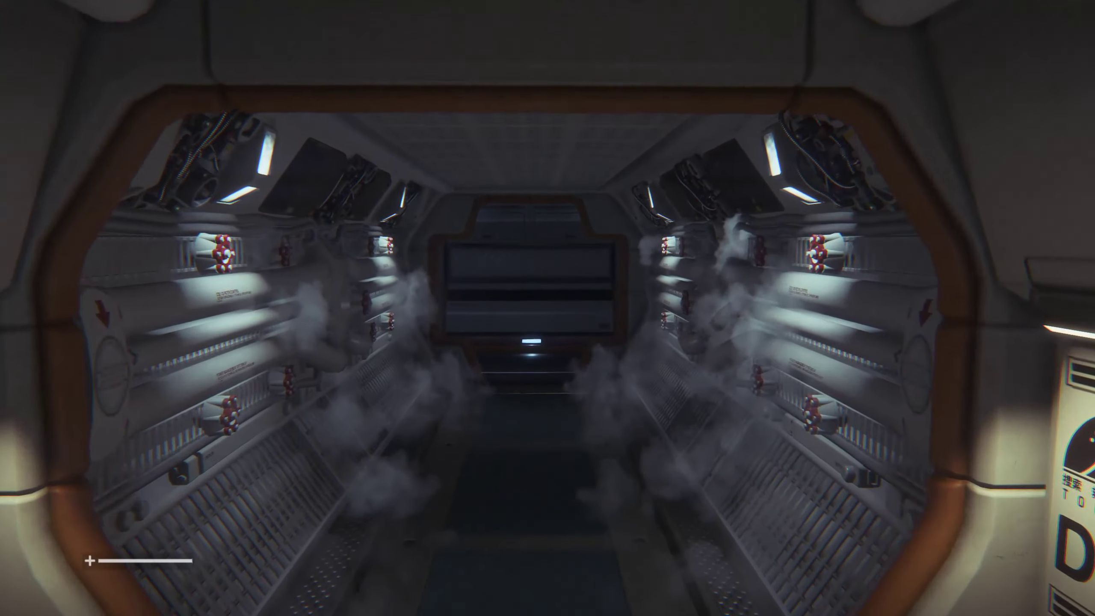
{"action": "key", "text": "w"}
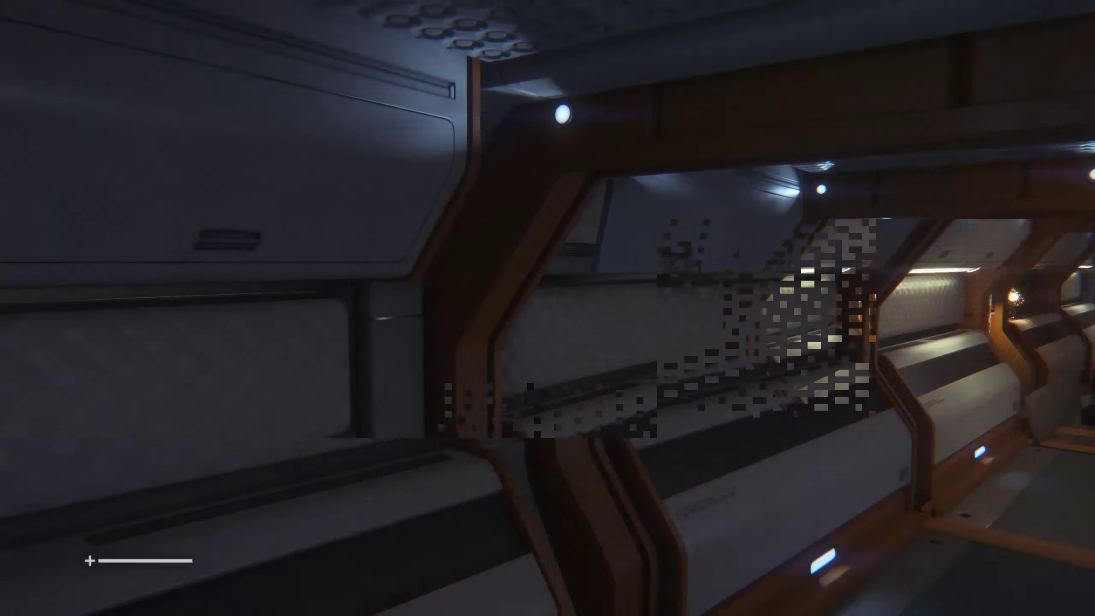
{"action": "key", "text": "w"}
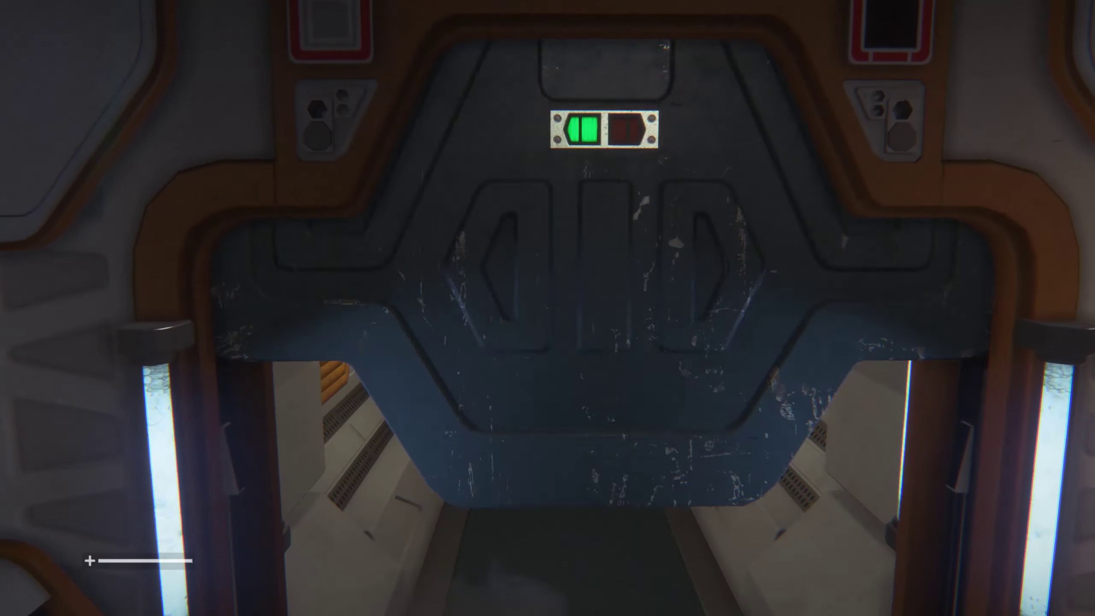
{"action": "key", "text": "w"}
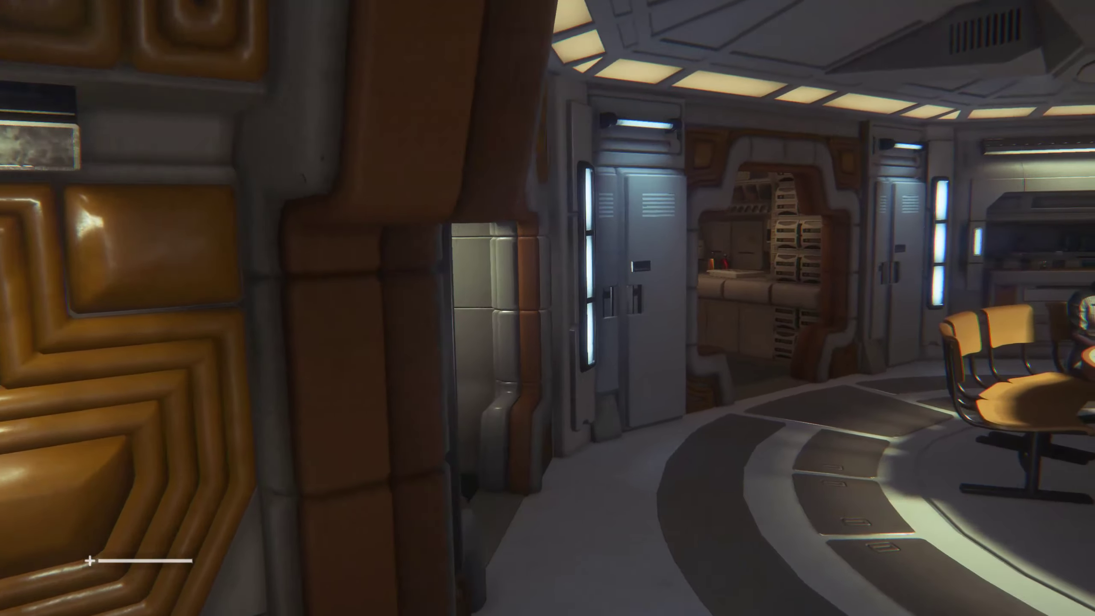
Walk up to Taylor at the mess-hall table and search the locker beside the booth
{"action": "key", "text": "w"}
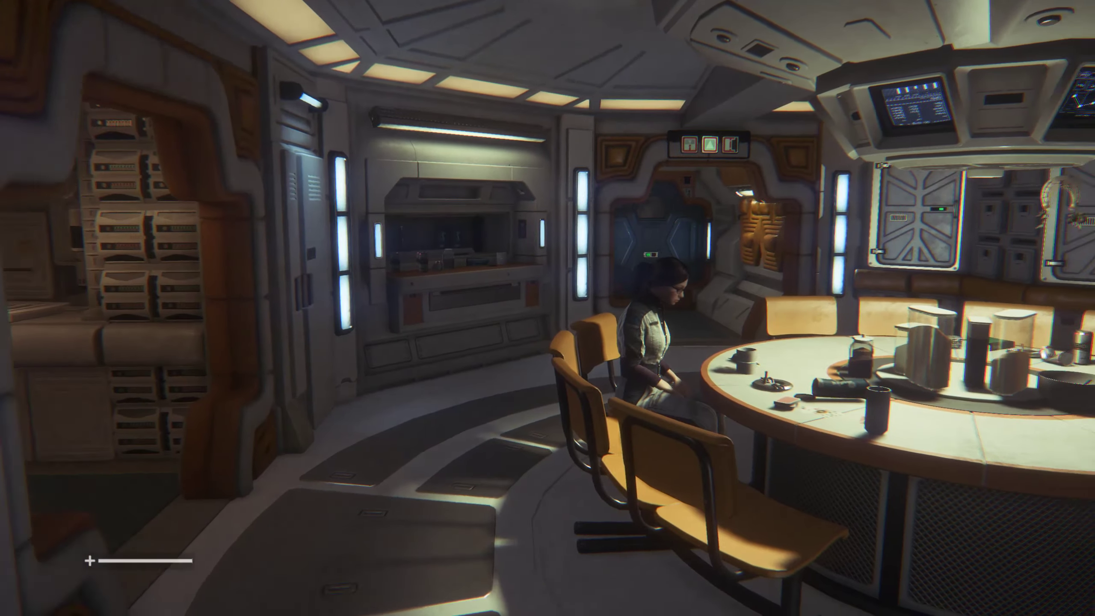
{"action": "key", "text": "w"}
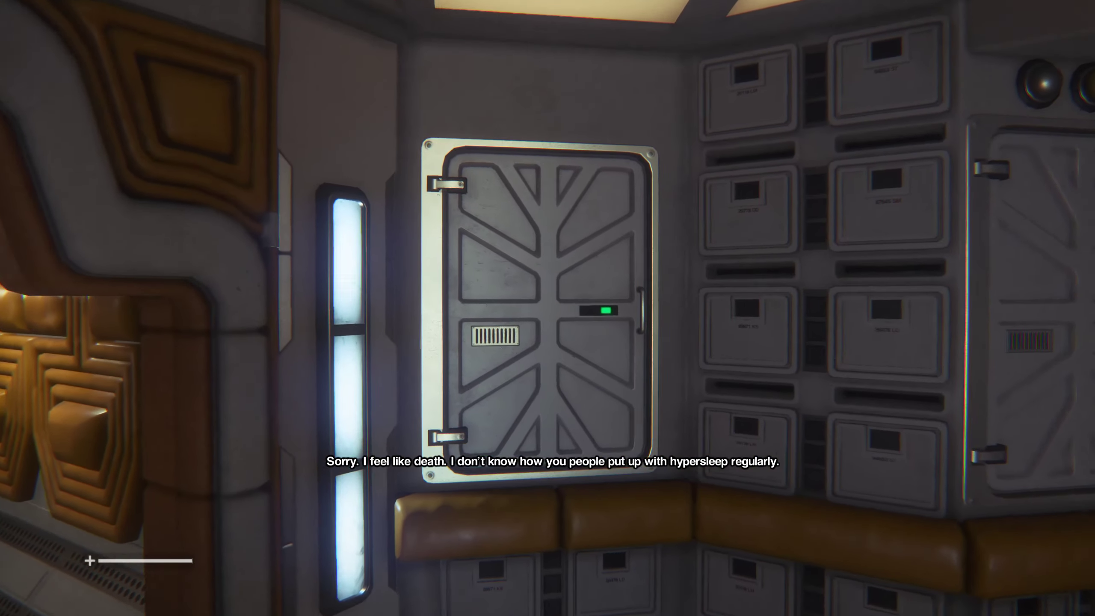
{"action": "key", "text": "e"}
{"action": "key", "text": "q"}
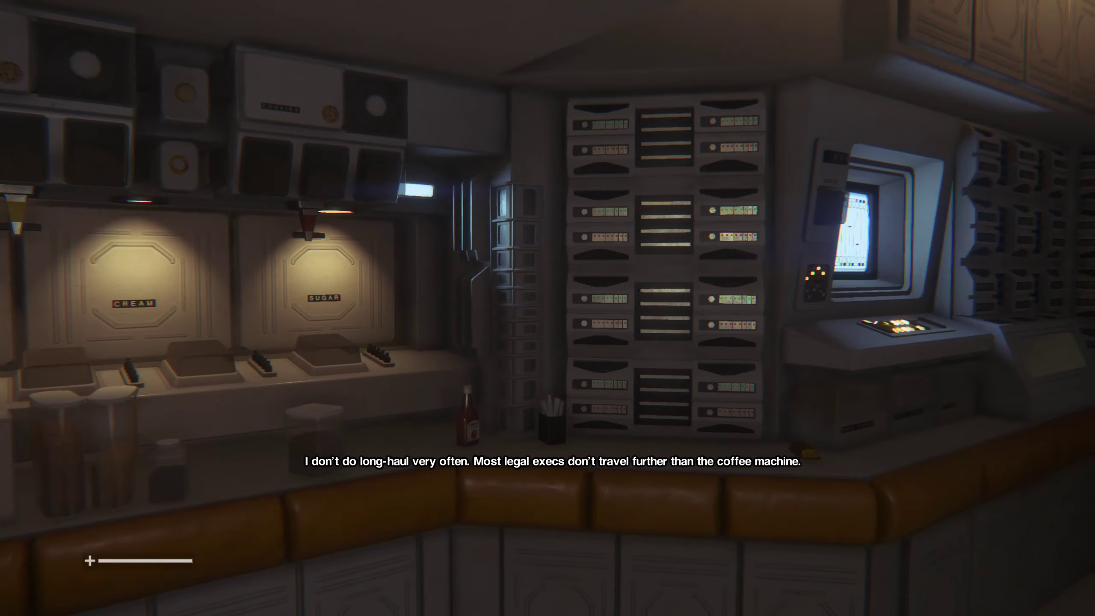
Look over the Corn Flakes, Bran Flakes, Milk, Butter and Sugar dispensers
{"action": "key", "text": "w"}
{"action": "key", "text": "w"}
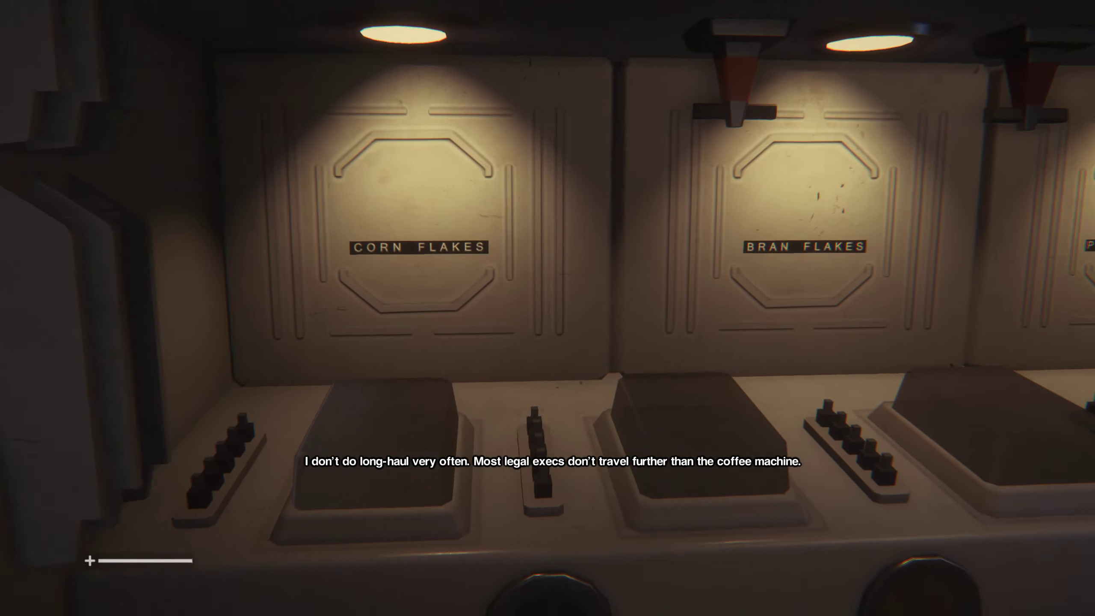
{"action": "key", "text": "d"}
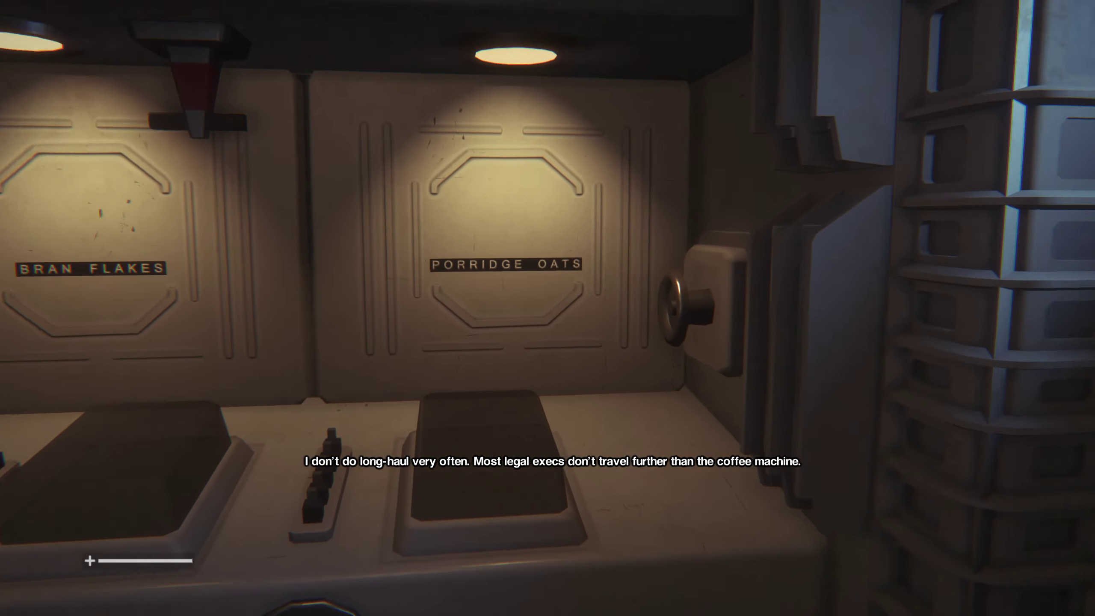
{"action": "key", "text": "d"}
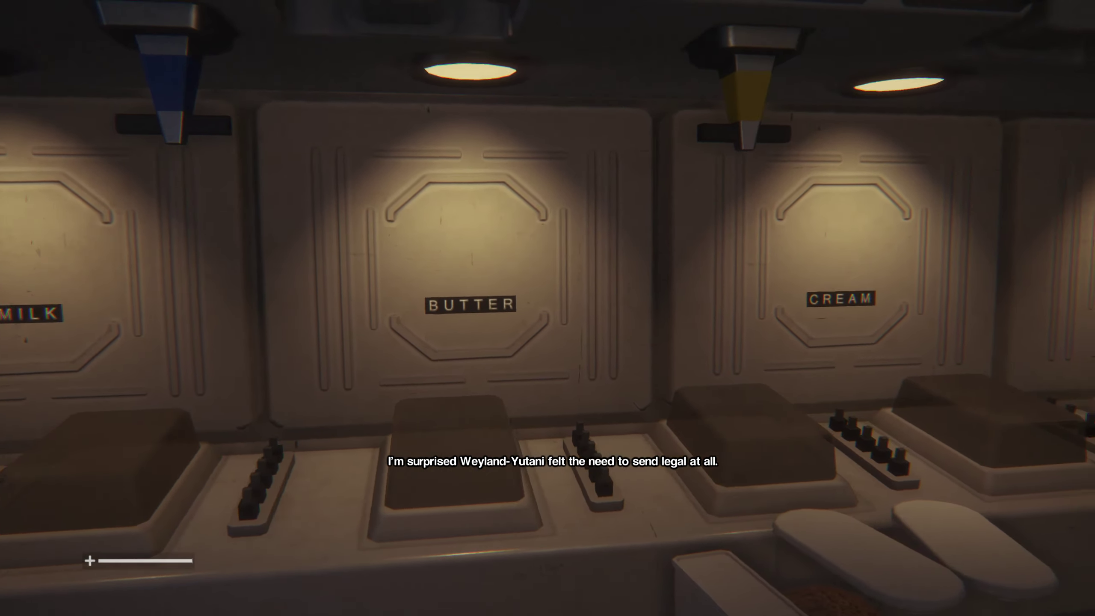
{"action": "key", "text": "a"}
{"action": "key", "text": "d"}
{"action": "key", "text": "s"}
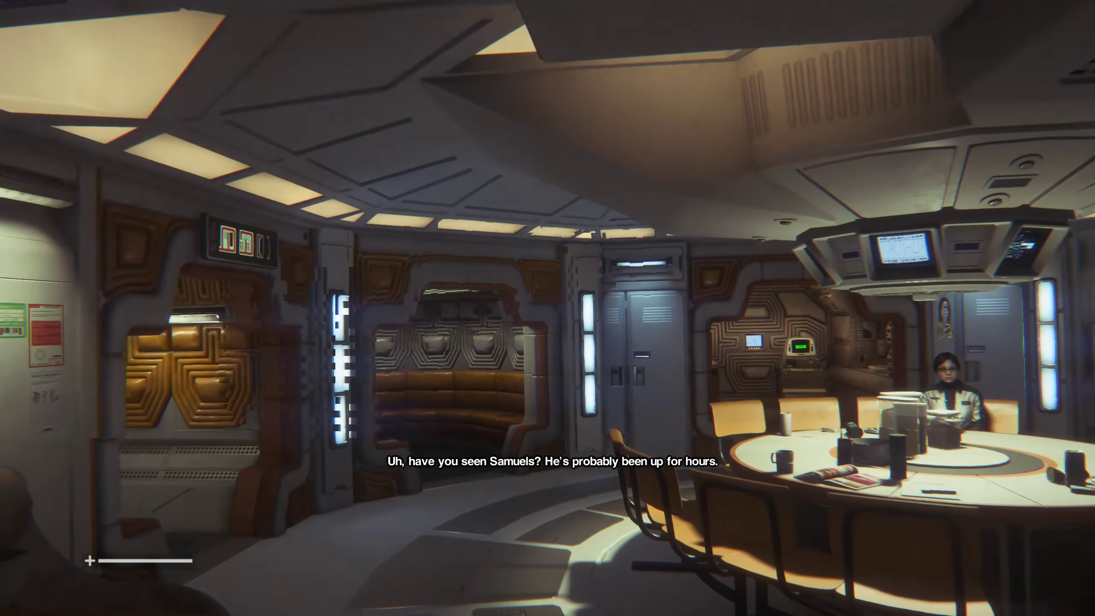
Walk past the round table to the counter's wall terminal and the side room doorway
{"action": "key", "text": "w"}
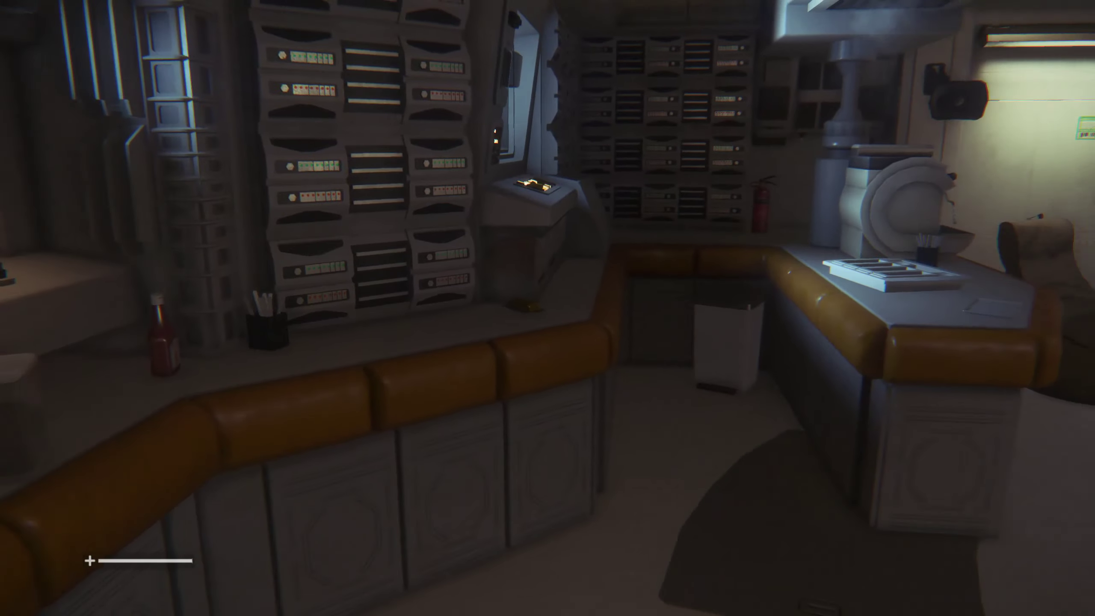
{"action": "key", "text": "e"}
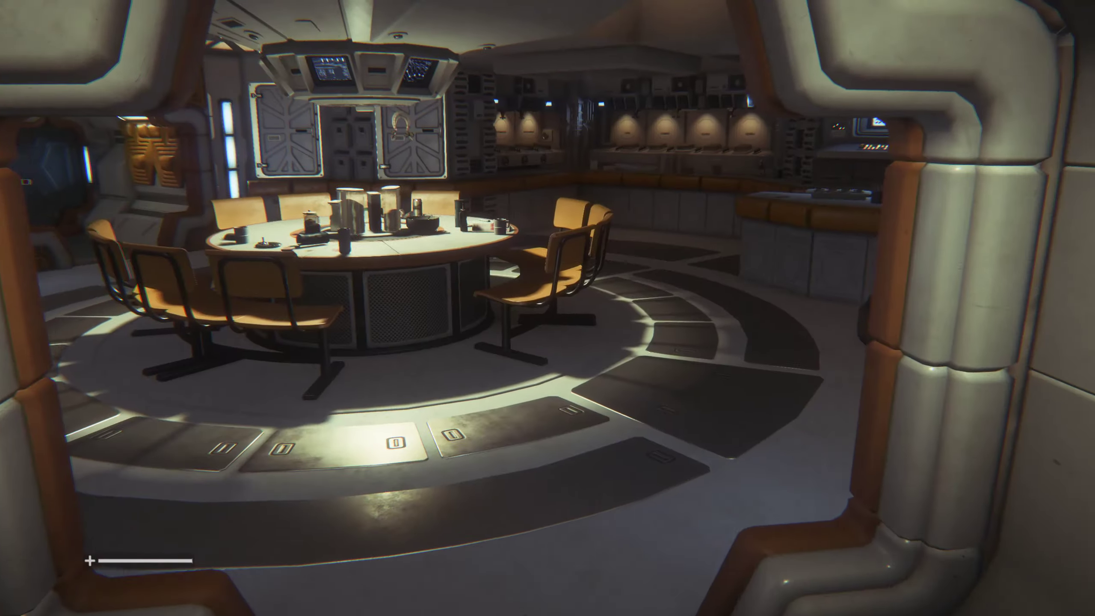
Enter the small galley room and log into the terminal to read the RE: NOSTROMO INCIDENT email
{"action": "key", "text": "w"}
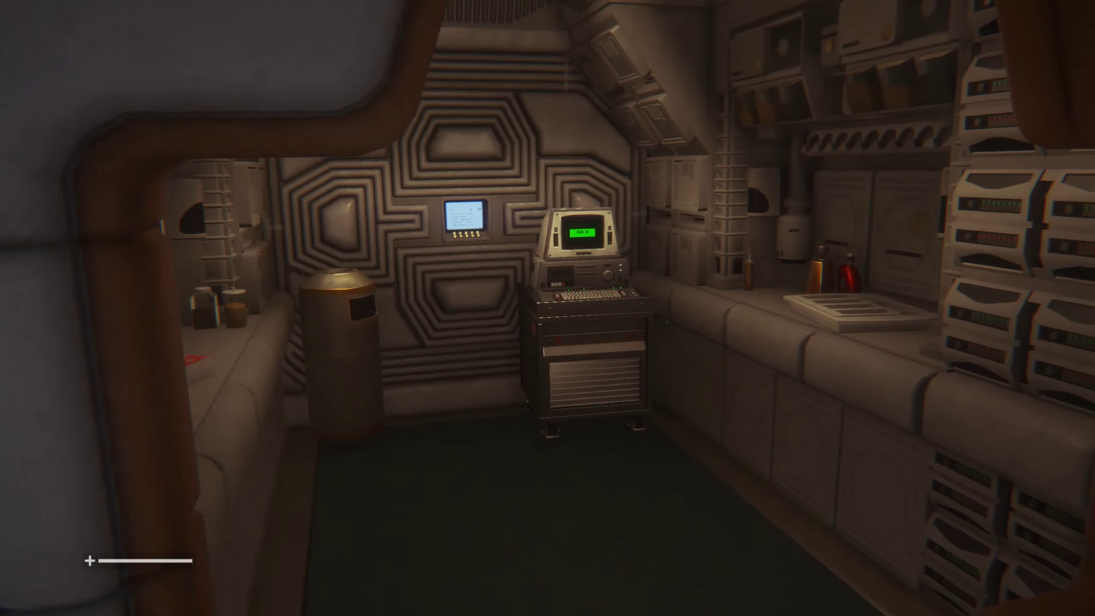
{"action": "key", "text": "w"}
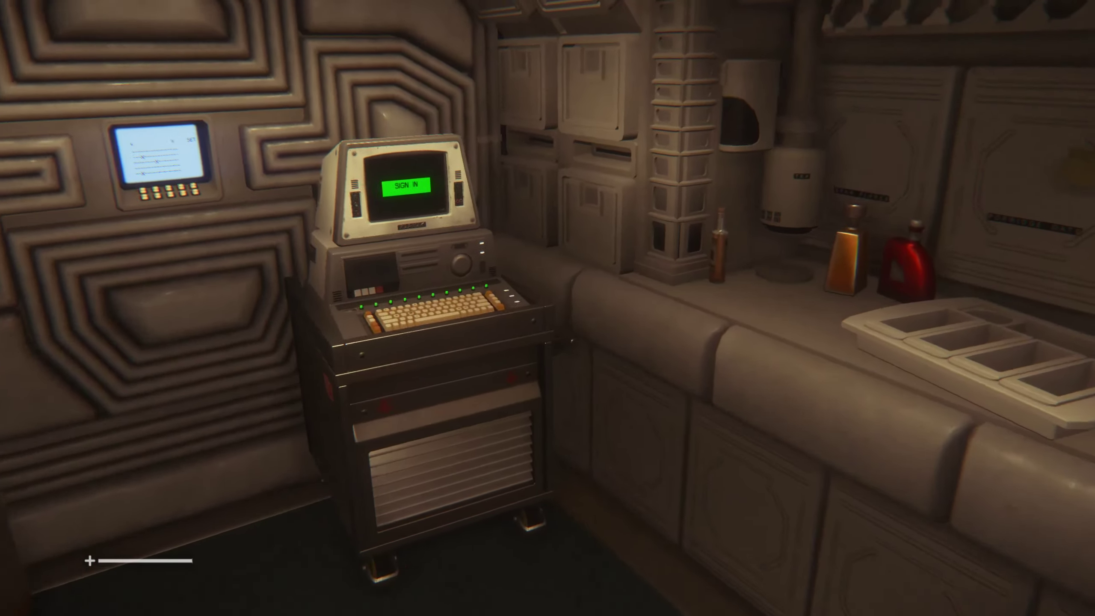
{"action": "key", "text": "w"}
{"action": "key", "text": "e"}
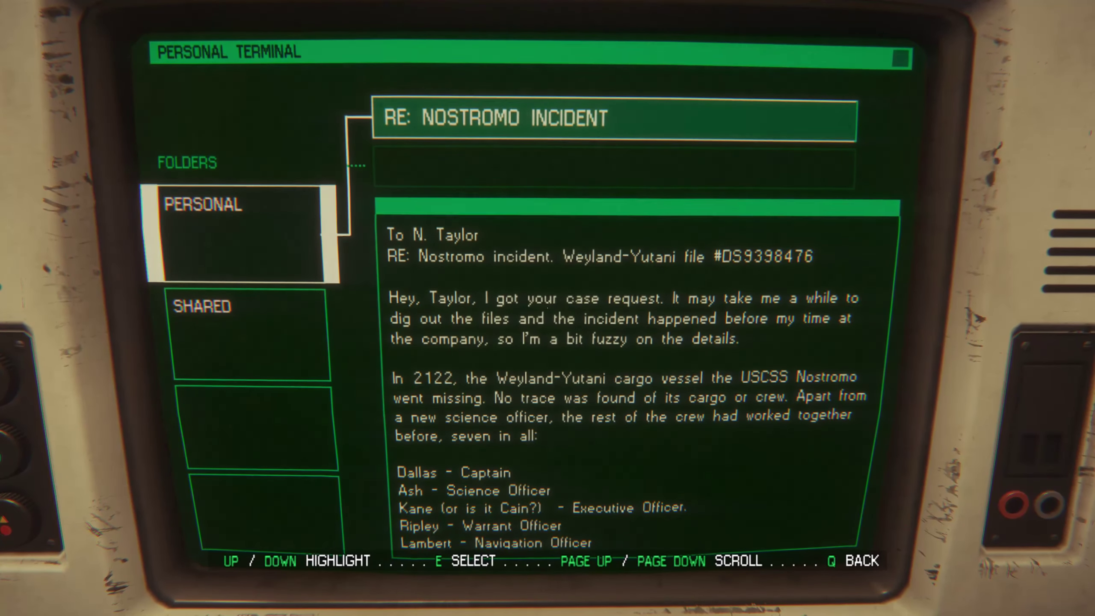
Reopen the Nostromo incident email and page through its crew list
{"action": "key", "text": "Down"}
{"action": "key", "text": "Up"}
{"action": "key", "text": "e"}
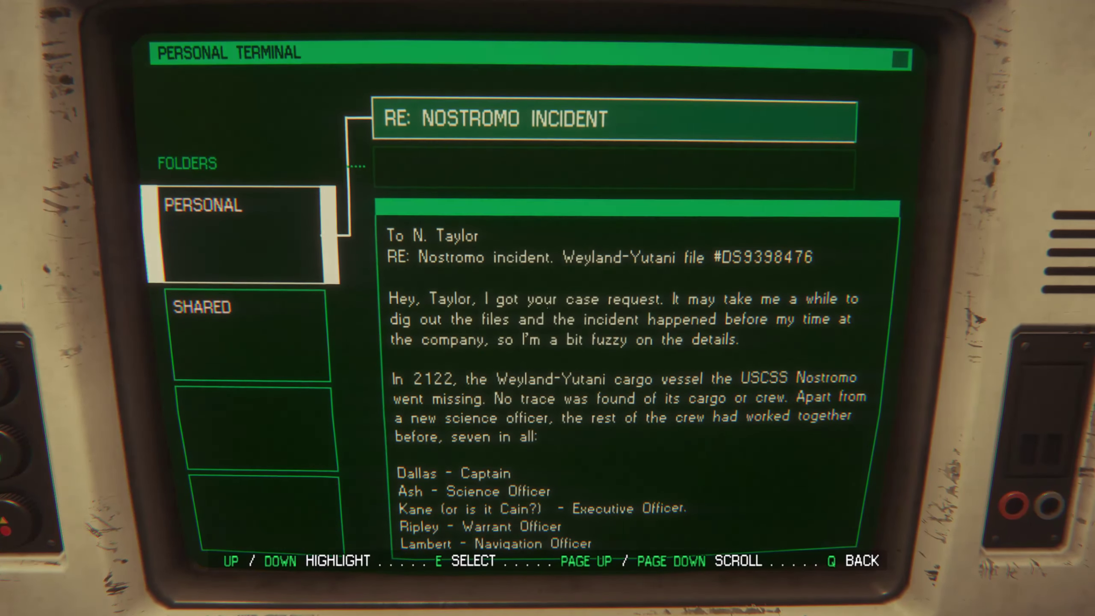
{"action": "key", "text": "Page_Down"}
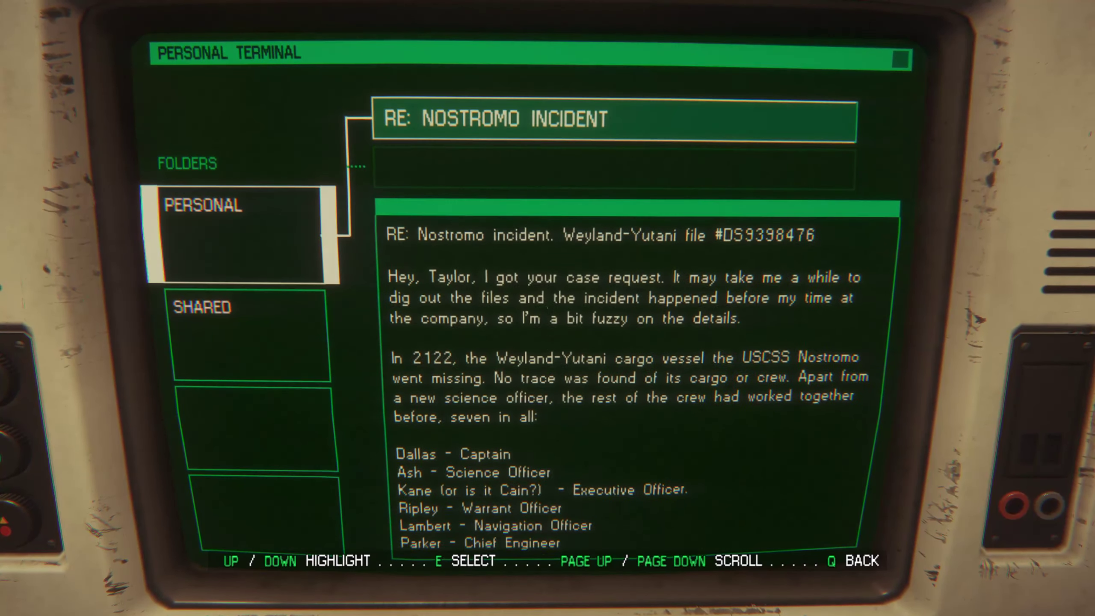
{"action": "key", "text": "Page_Up"}
{"action": "key", "text": "Page_Down"}
{"action": "key", "text": "Page_Up"}
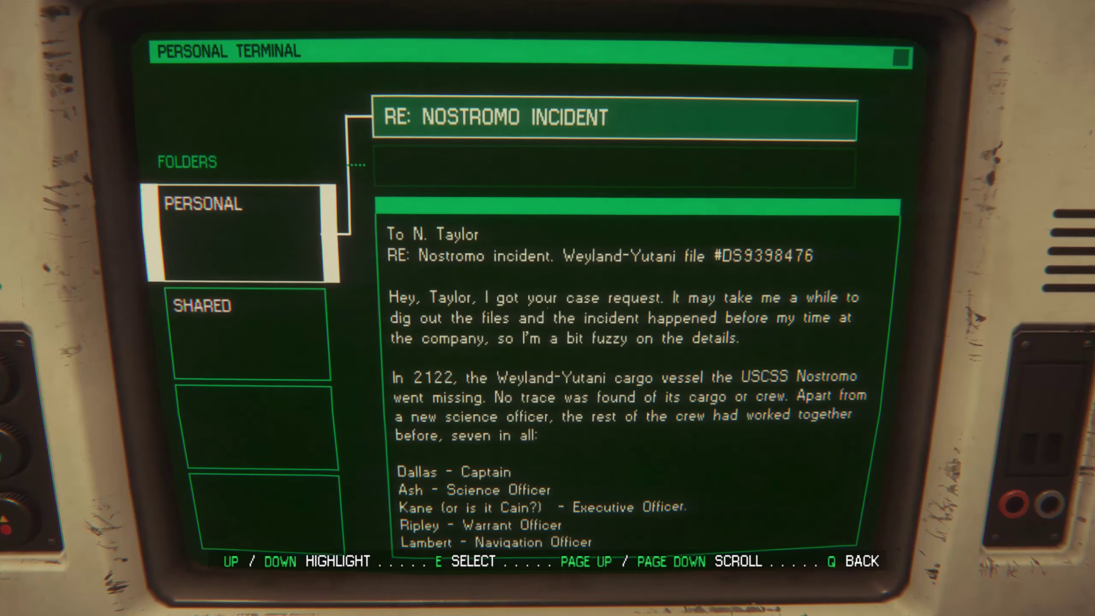
Open TORRENS MANIFEST from the SHARED folder
{"action": "key", "text": "Down"}
{"action": "key", "text": "e"}
{"action": "key", "text": "Page_Down"}
Page through the Torrens Manifest, from the ship name and captain lines to the ship description
{"action": "key", "text": "Page_Down"}
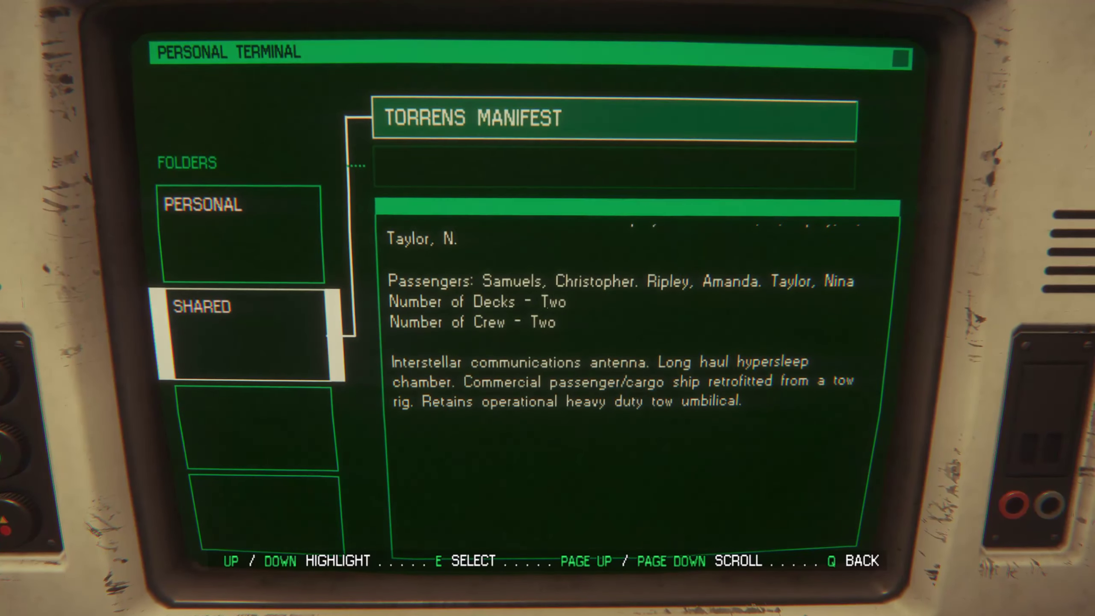
{"action": "key", "text": "Page_Down"}
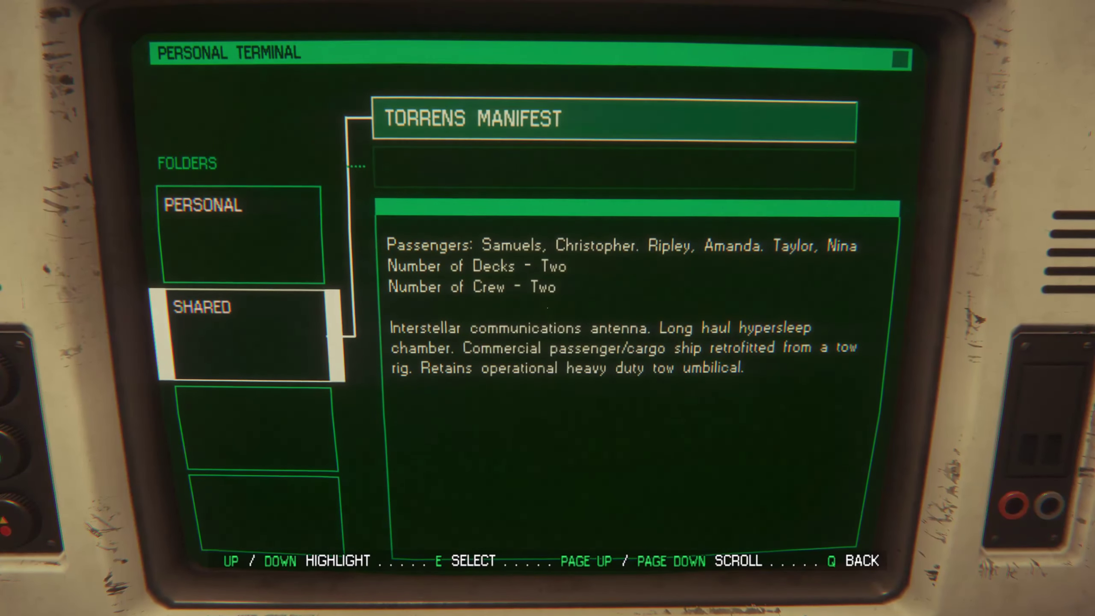
{"action": "key", "text": "Page_Up"}
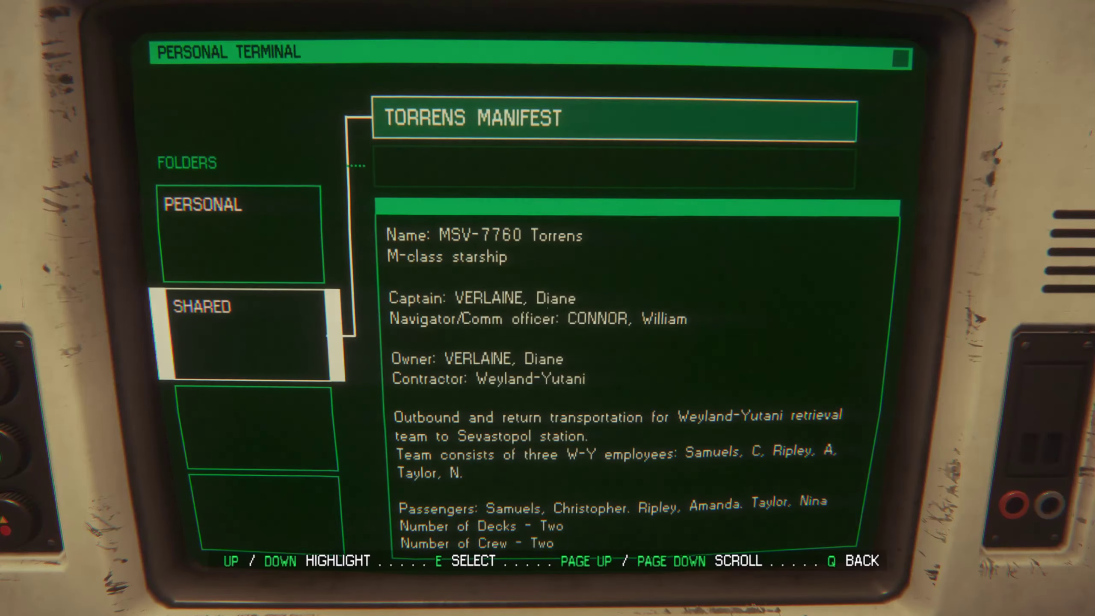
{"action": "key", "text": "Page_Down"}
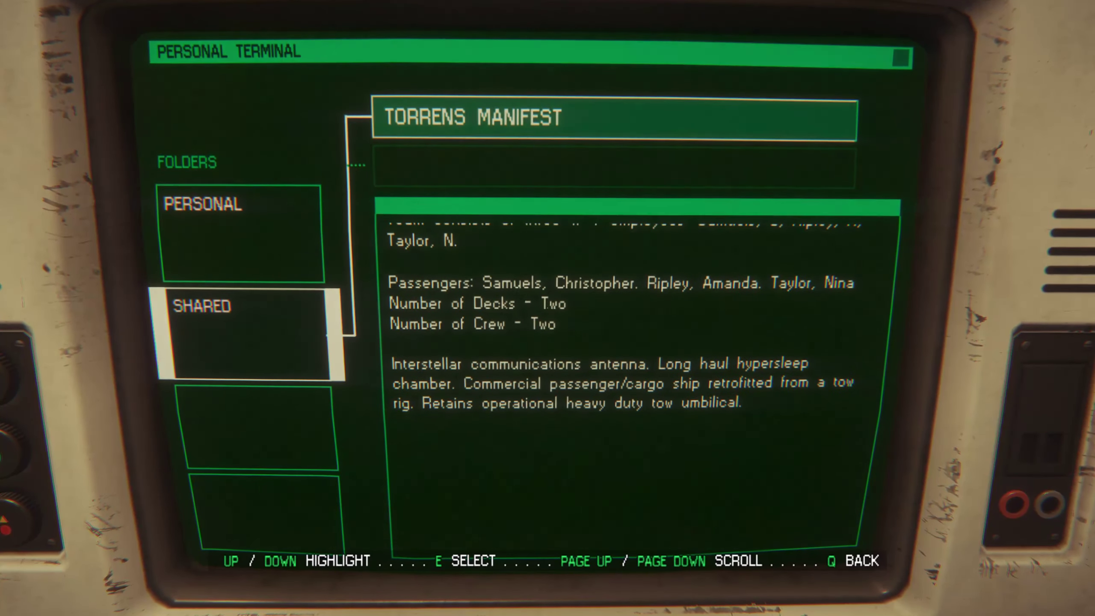
{"action": "key", "text": "Page_Up"}
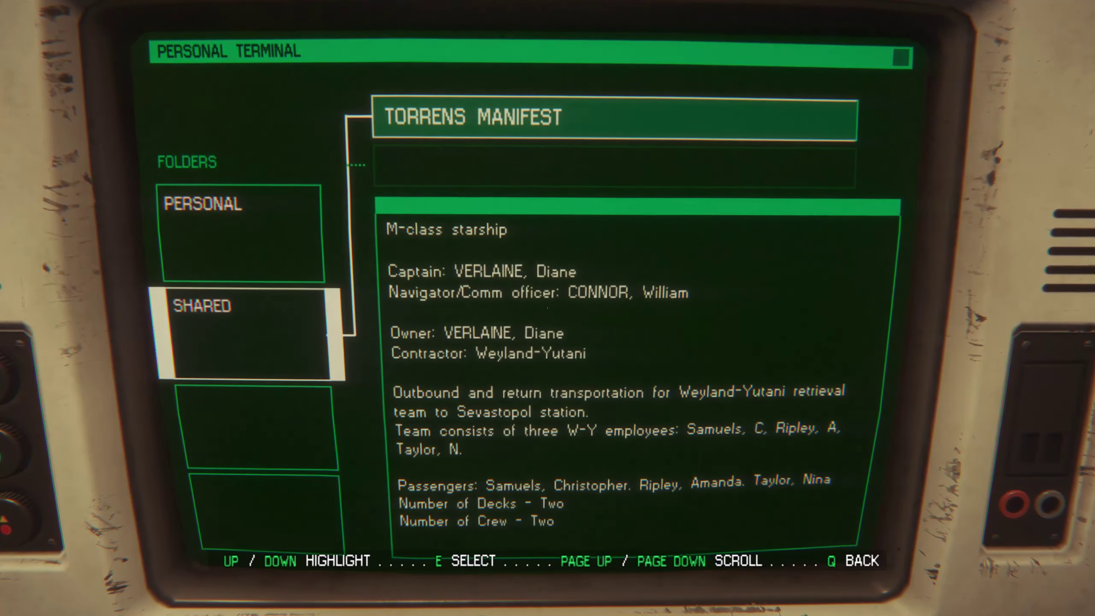
{"action": "key", "text": "Page_Down"}
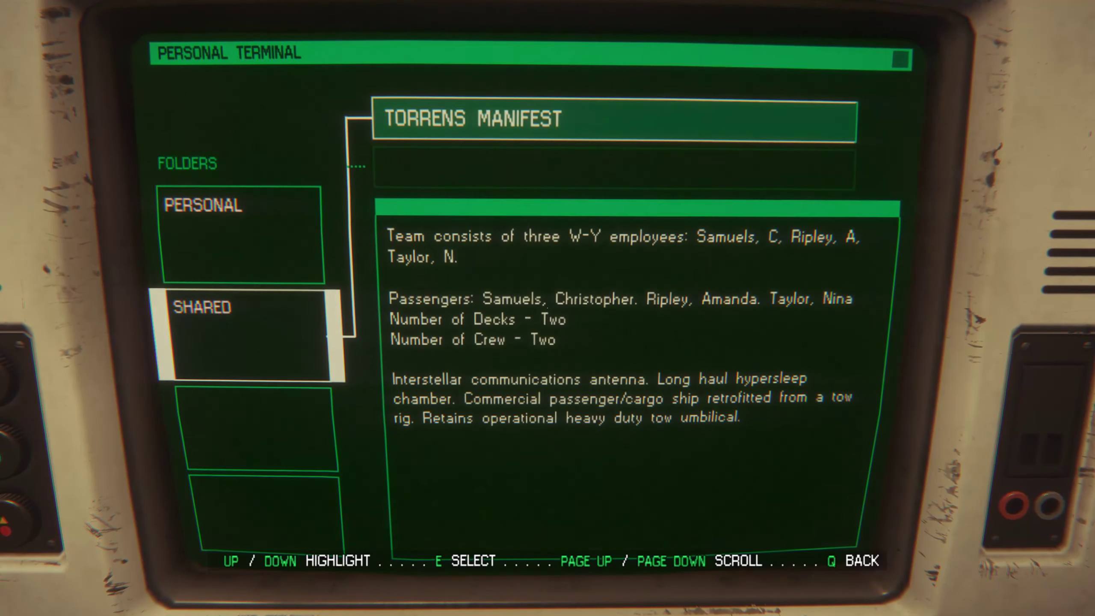
Recheck the retrieval team lines, then close the manifest and exit the terminal
{"action": "key", "text": "Page_Down"}
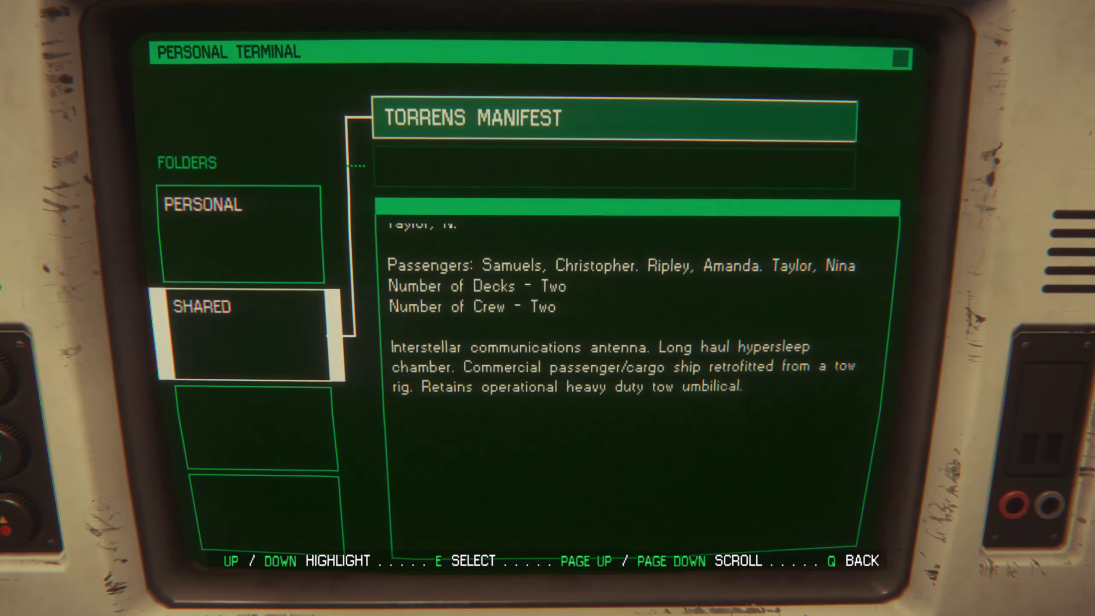
{"action": "key", "text": "Page_Up"}
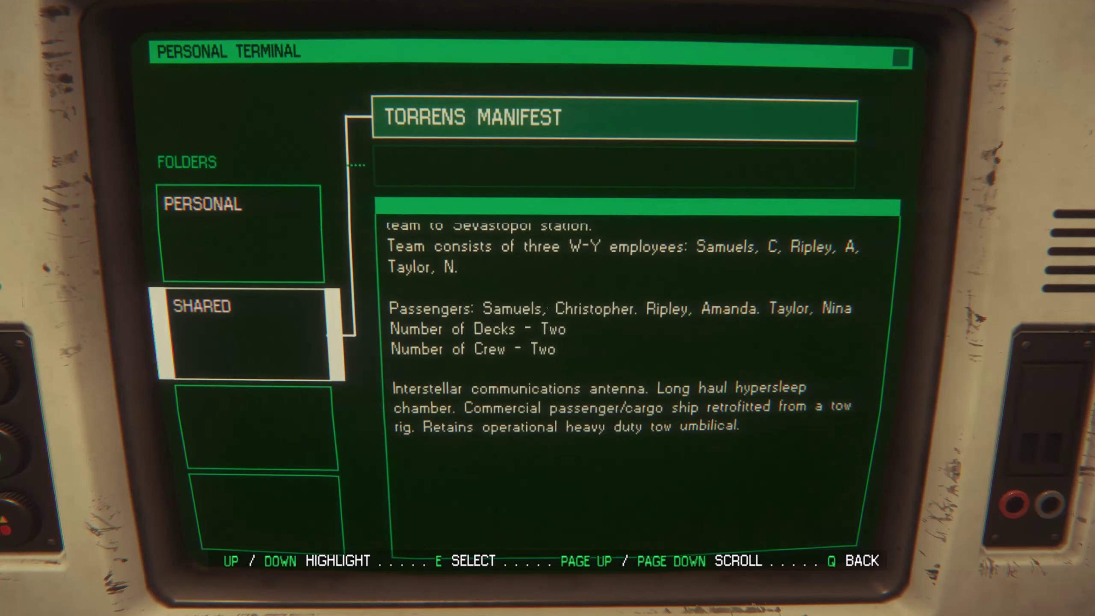
{"action": "key", "text": "q"}
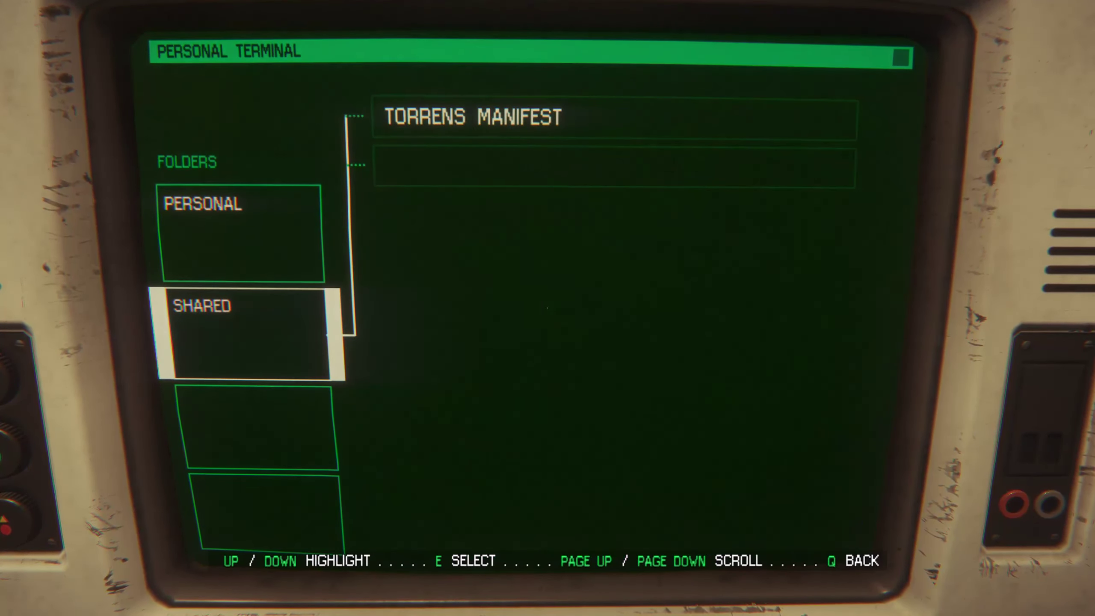
{"action": "key", "text": "q"}
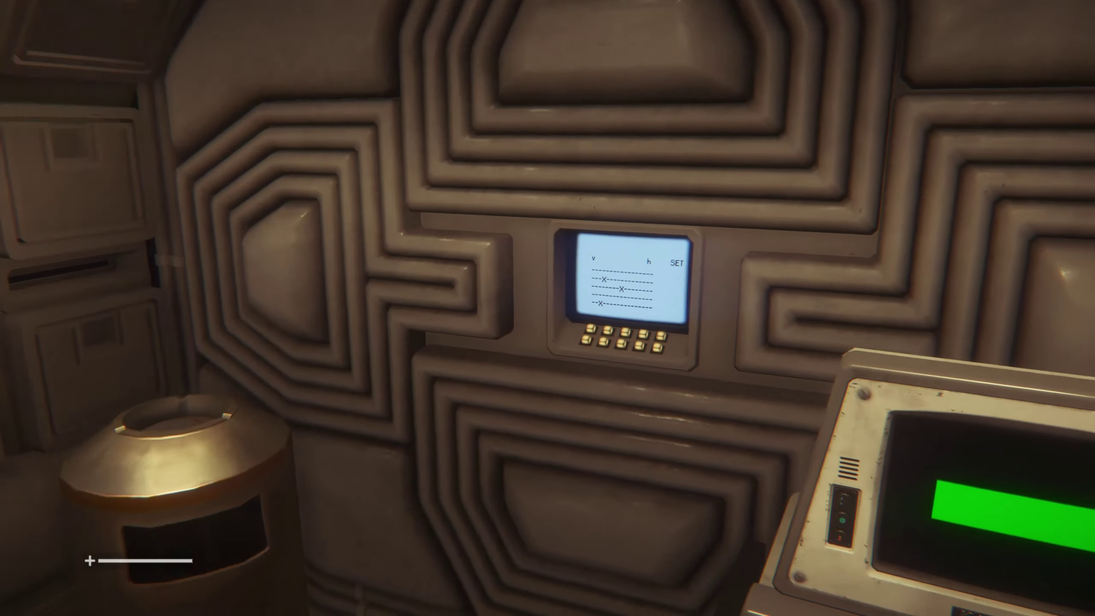
Crouch to inspect the counter's cans and ketchup, then head down the corridor to the door
{"action": "key", "text": "w"}
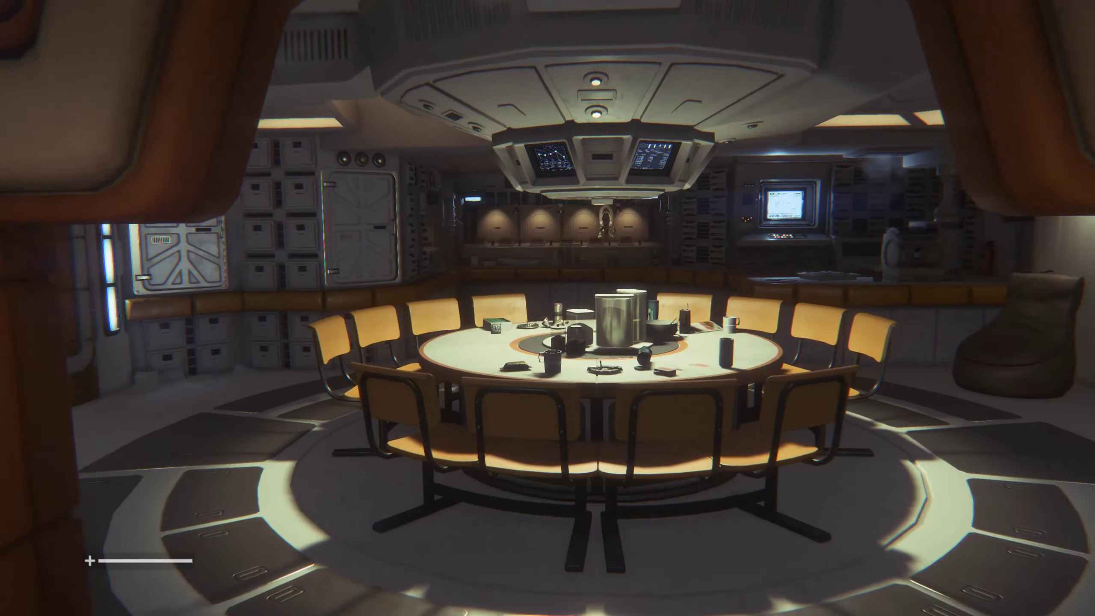
{"action": "key", "text": "w"}
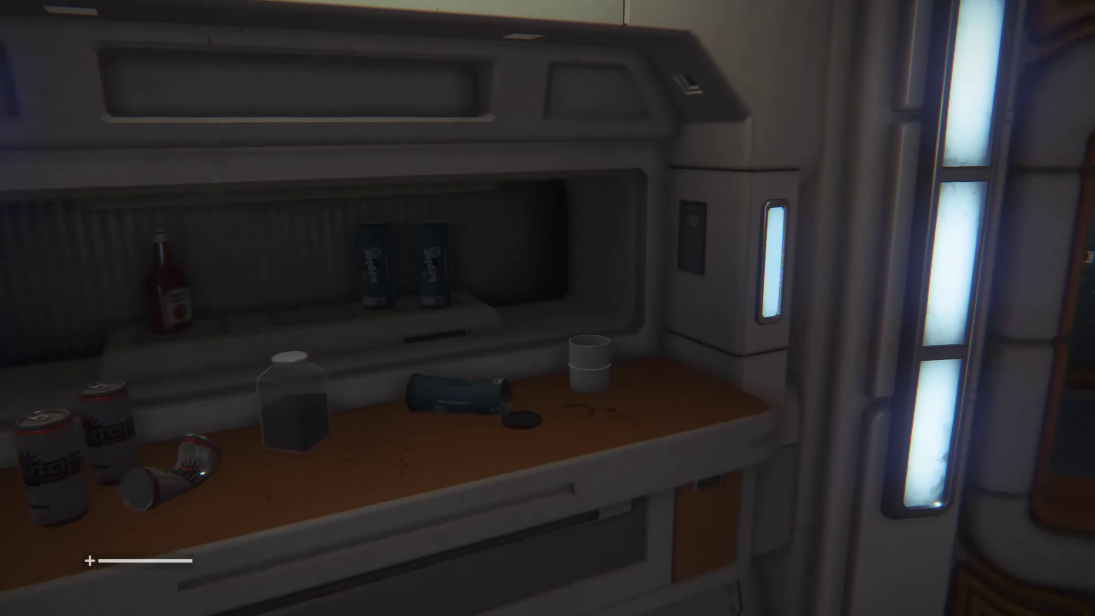
{"action": "key", "text": "w"}
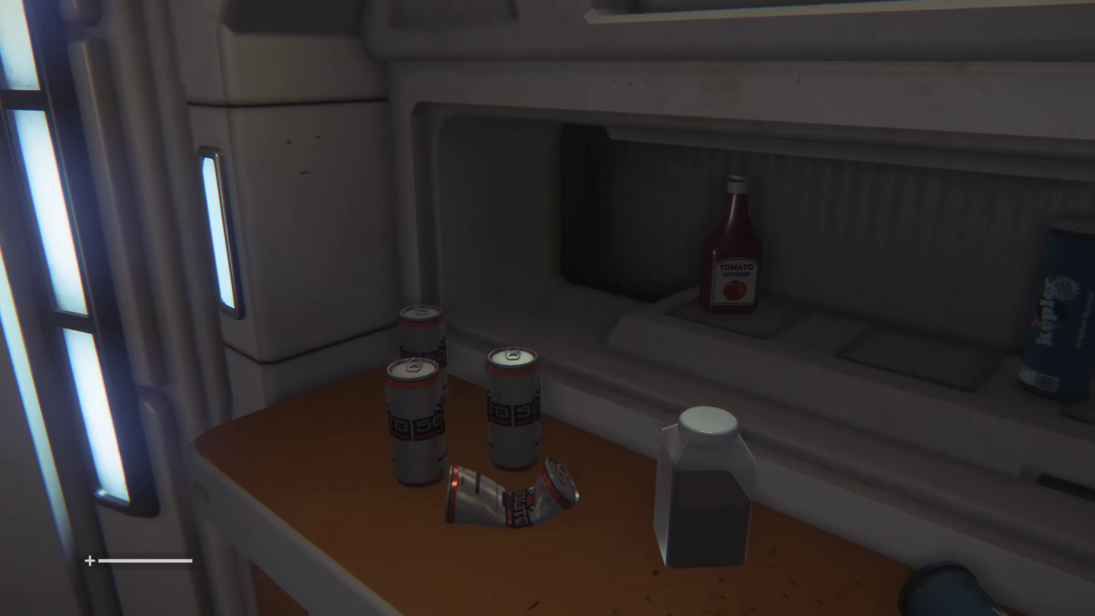
{"action": "key", "text": "w"}
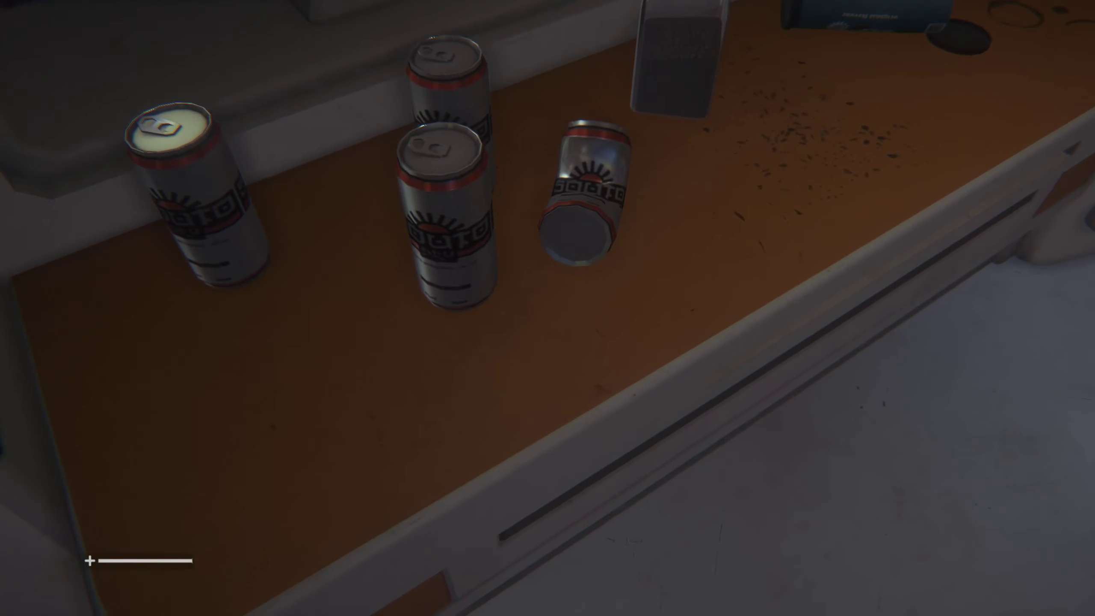
{"action": "key", "text": "s"}
{"action": "key", "text": "ctrl"}
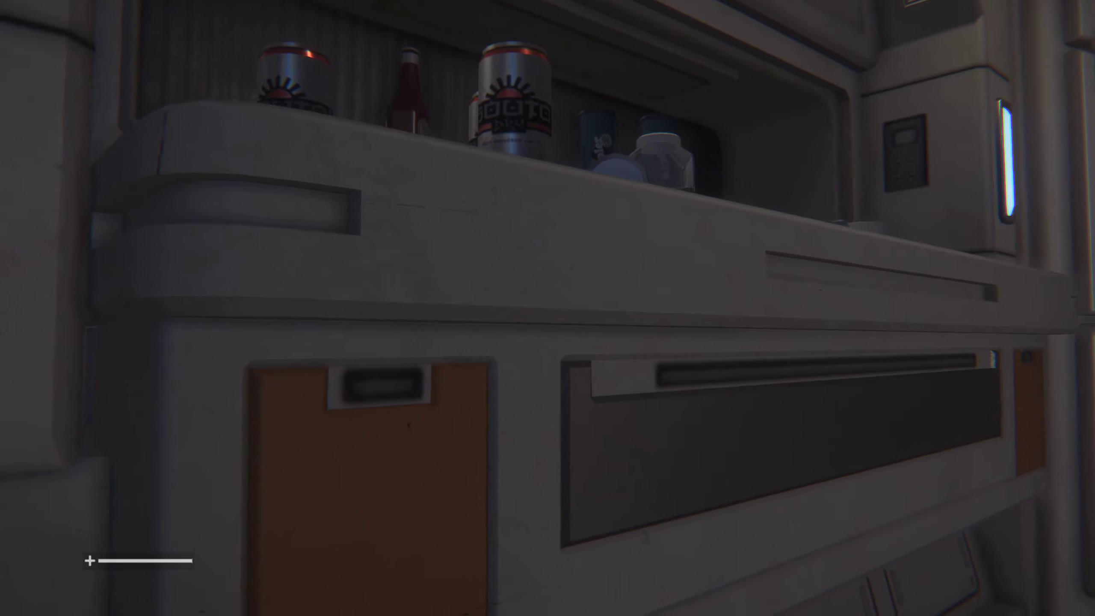
{"action": "key", "text": "ctrl"}
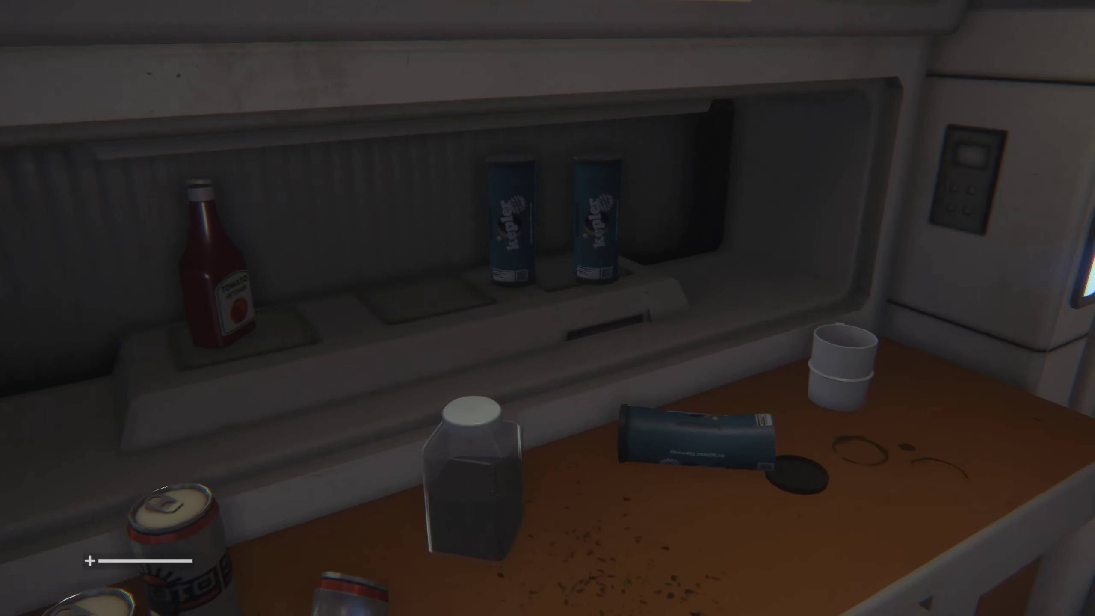
{"action": "key", "text": "w"}
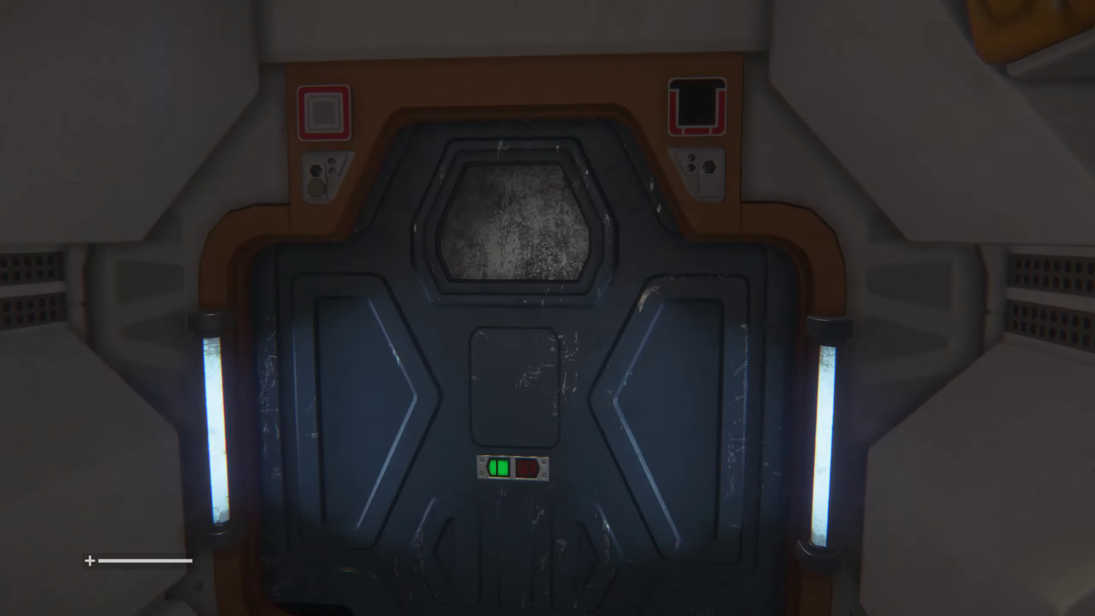
Go through the bulkhead onto the Torrens bridge to join the crew briefing
{"action": "key", "text": "w"}
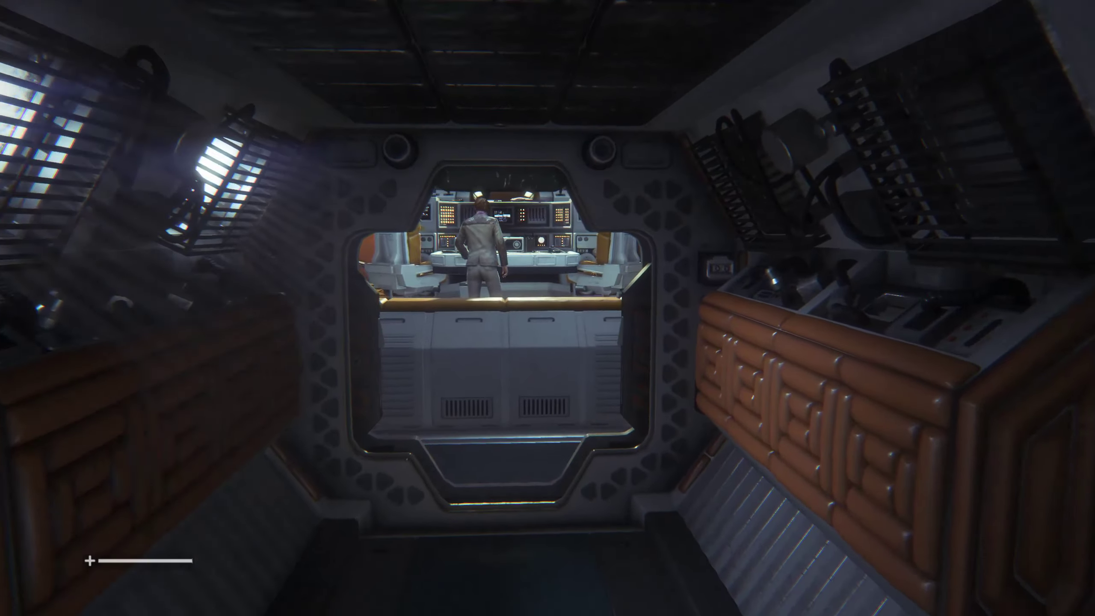
{"action": "key", "text": "w"}
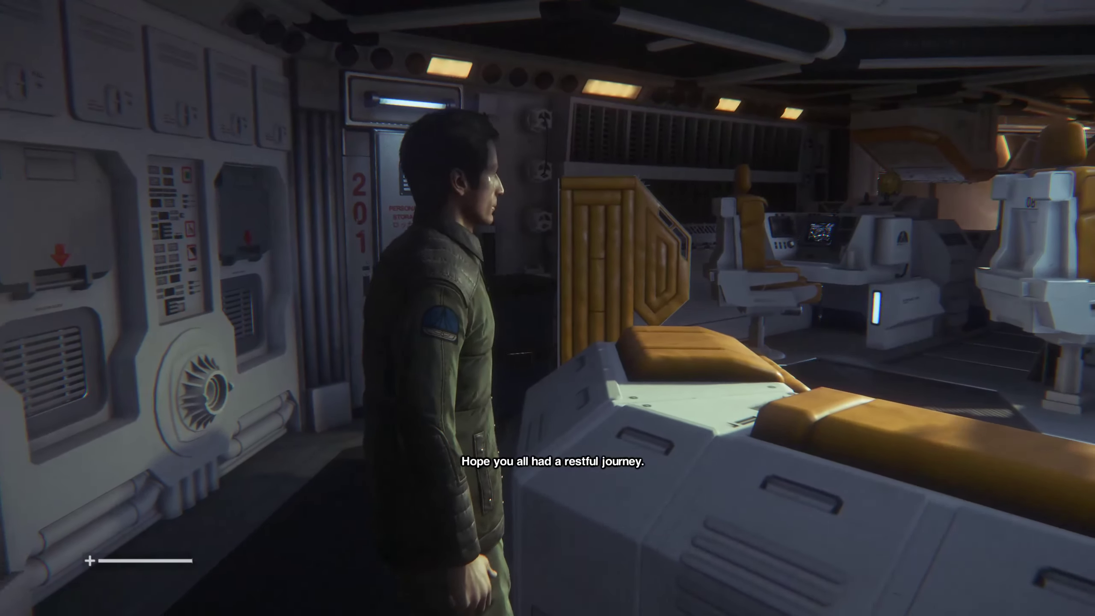
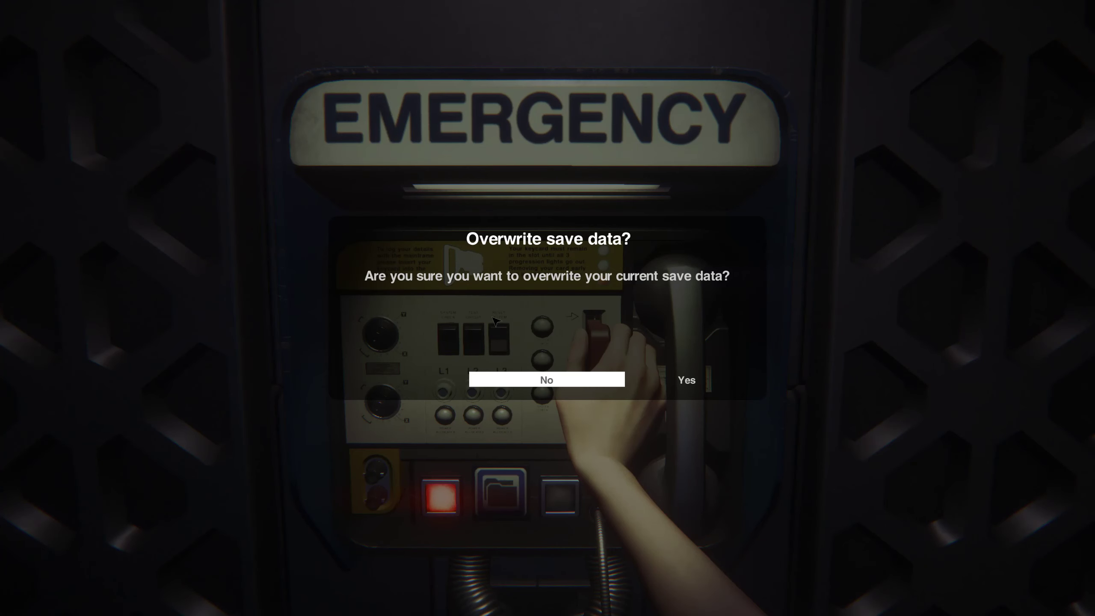
Dismiss the save-overwrite prompt and check the station map twice for the Find Help objective
{"action": "left_click", "coordinate": [687, 380]}
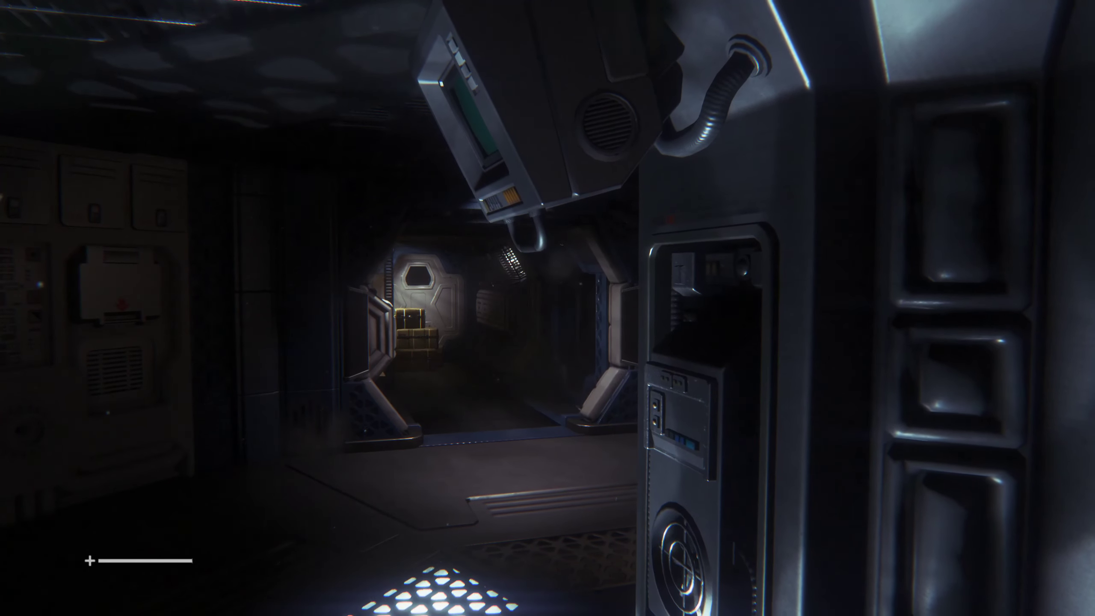
{"action": "key", "text": "m"}
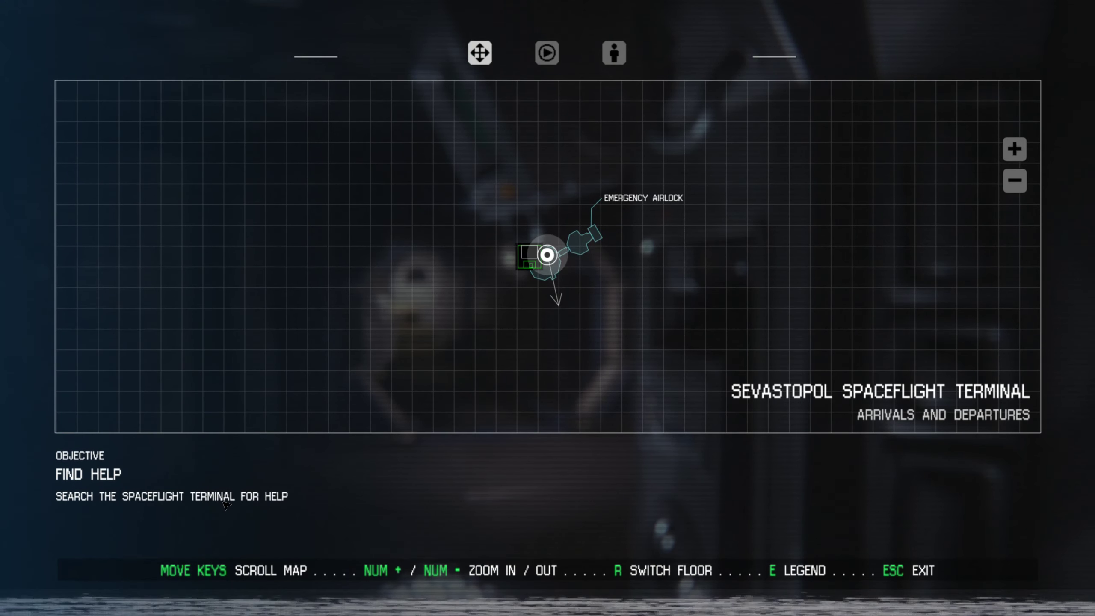
{"action": "key", "text": "Escape"}
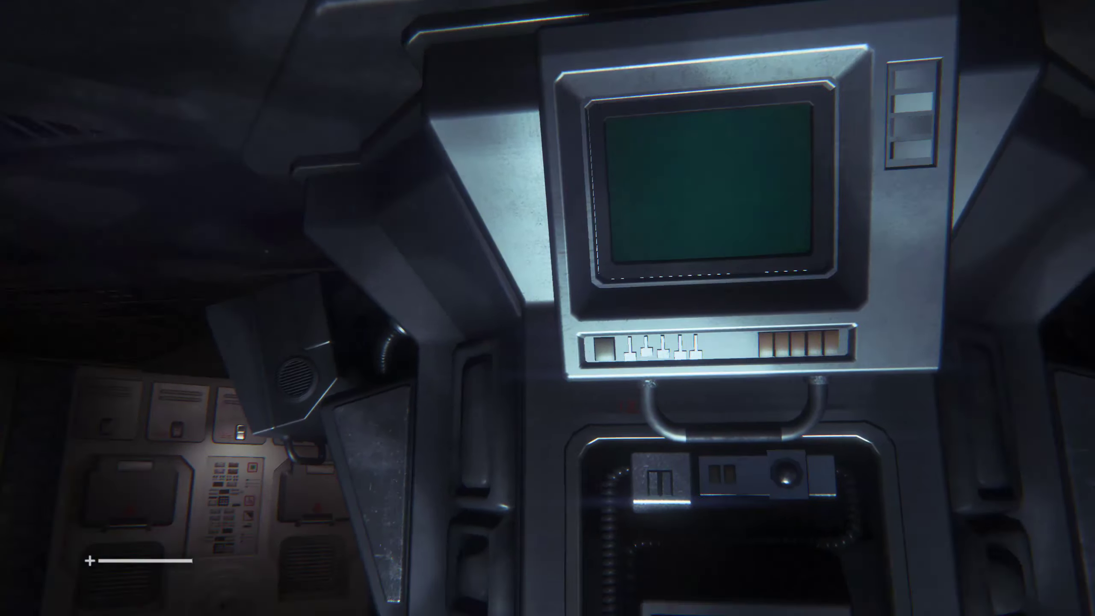
{"action": "key", "text": "m"}
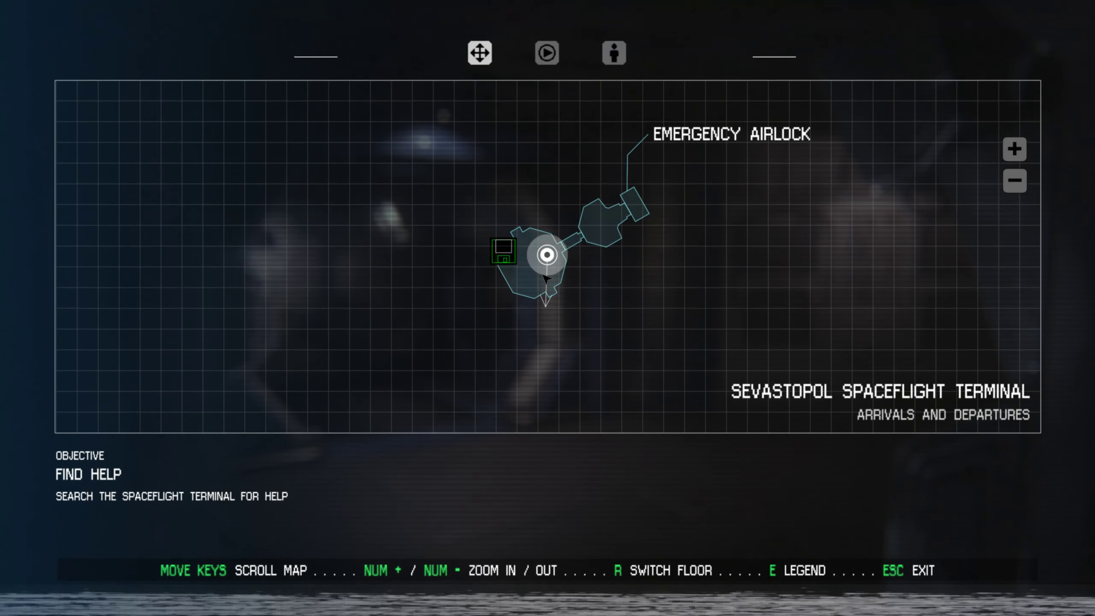
{"action": "key", "text": "Escape"}
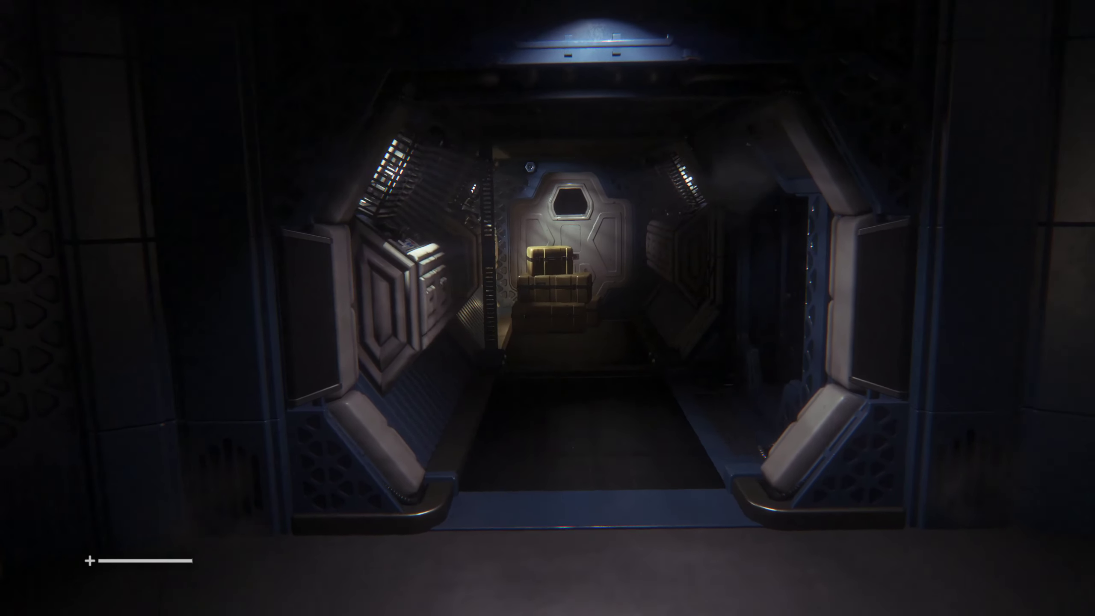
Walk through the corridor, doorways and long hallway into the larger room
{"action": "key", "text": "w"}
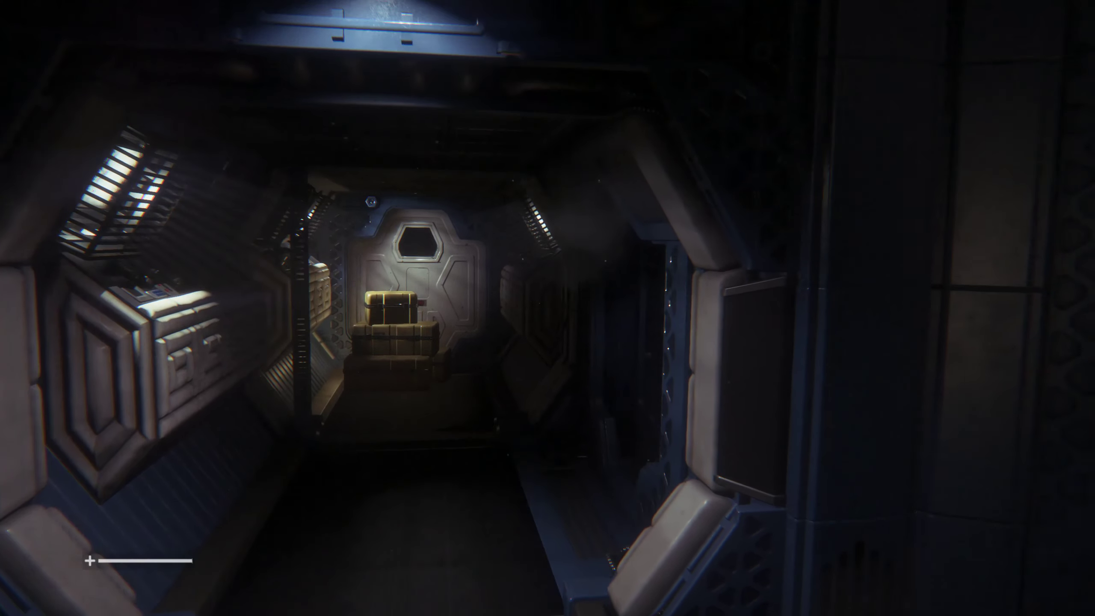
{"action": "key", "text": "w"}
{"action": "key", "text": "w"}
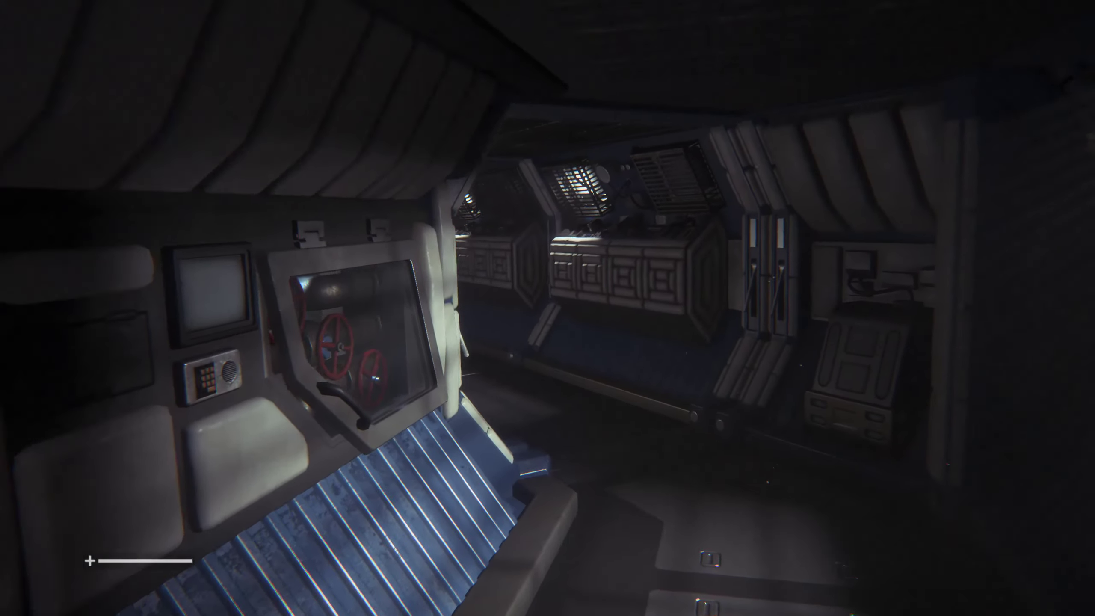
{"action": "key", "text": "w"}
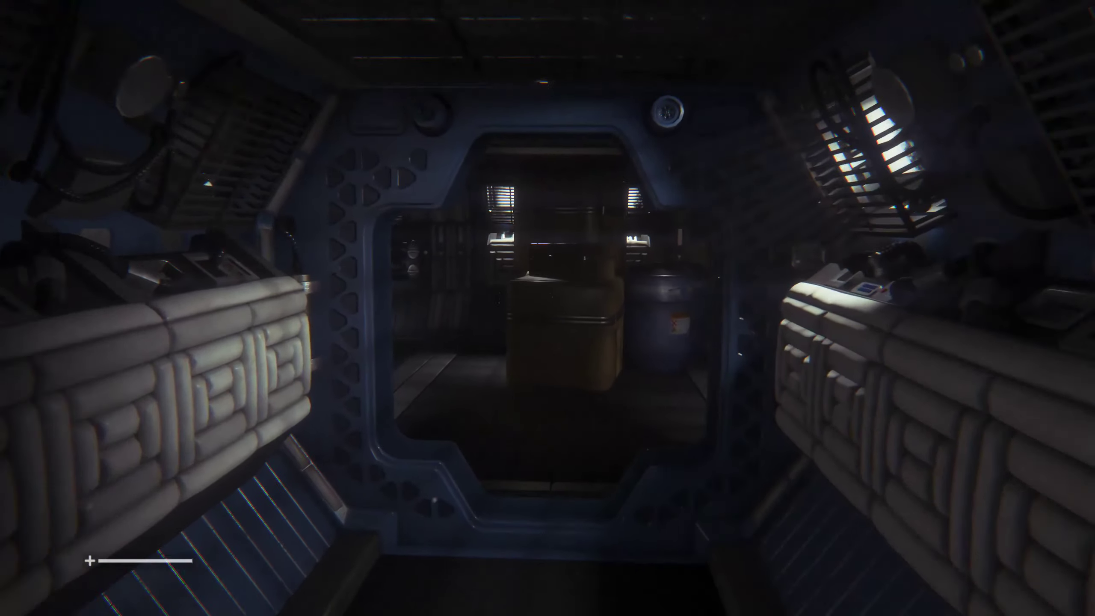
{"action": "key", "text": "w"}
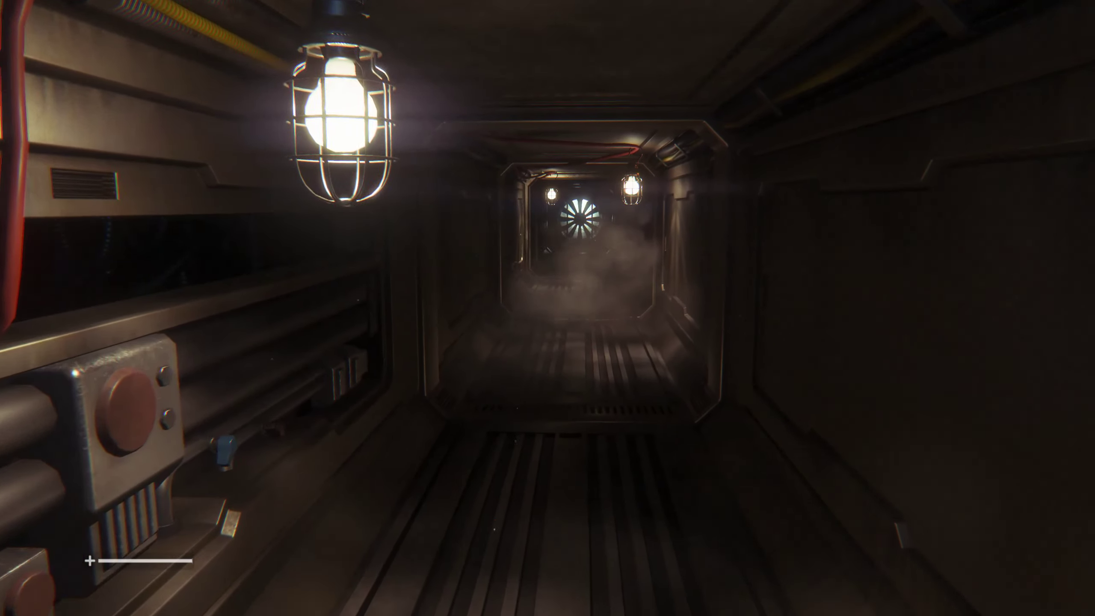
{"action": "key", "text": "w"}
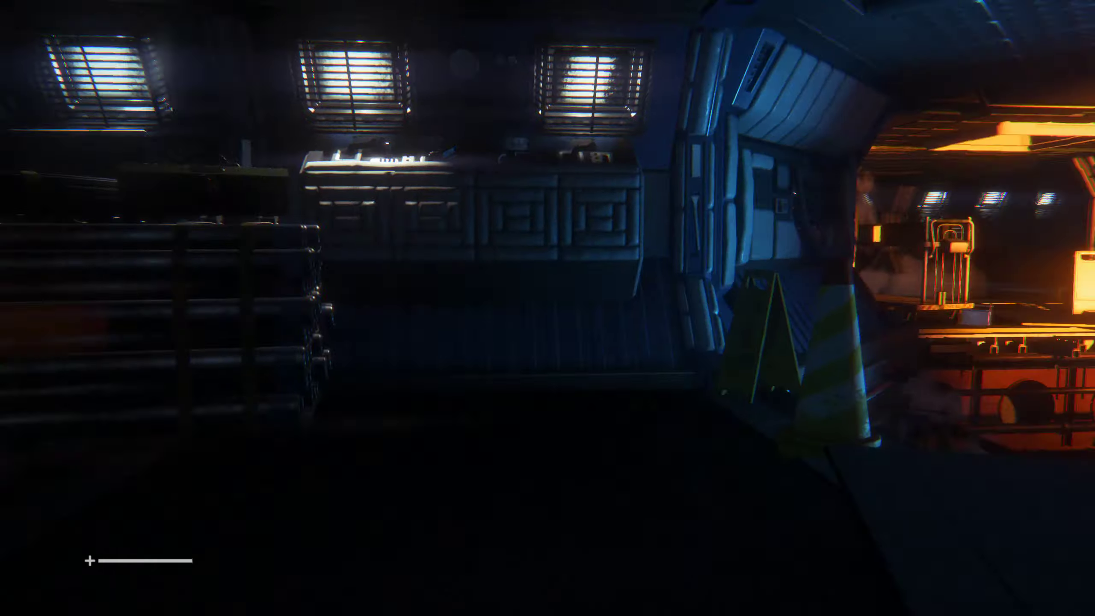
Walk through the blue doorway, past the scrap shelf and barrels, to the green terminal
{"action": "key", "text": "w"}
{"action": "key", "text": "w"}
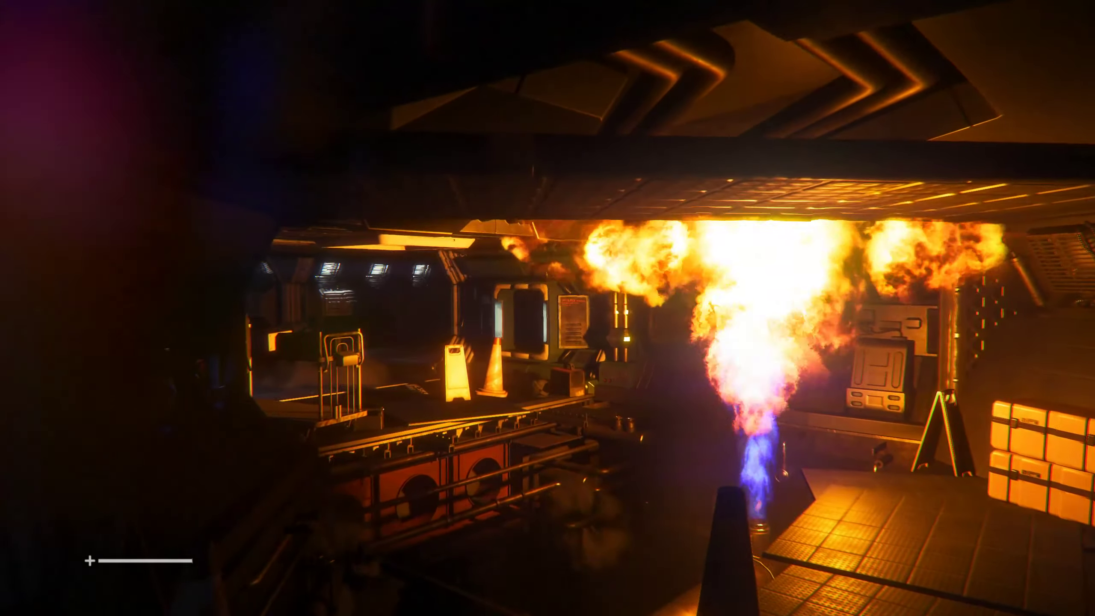
{"action": "key", "text": "w"}
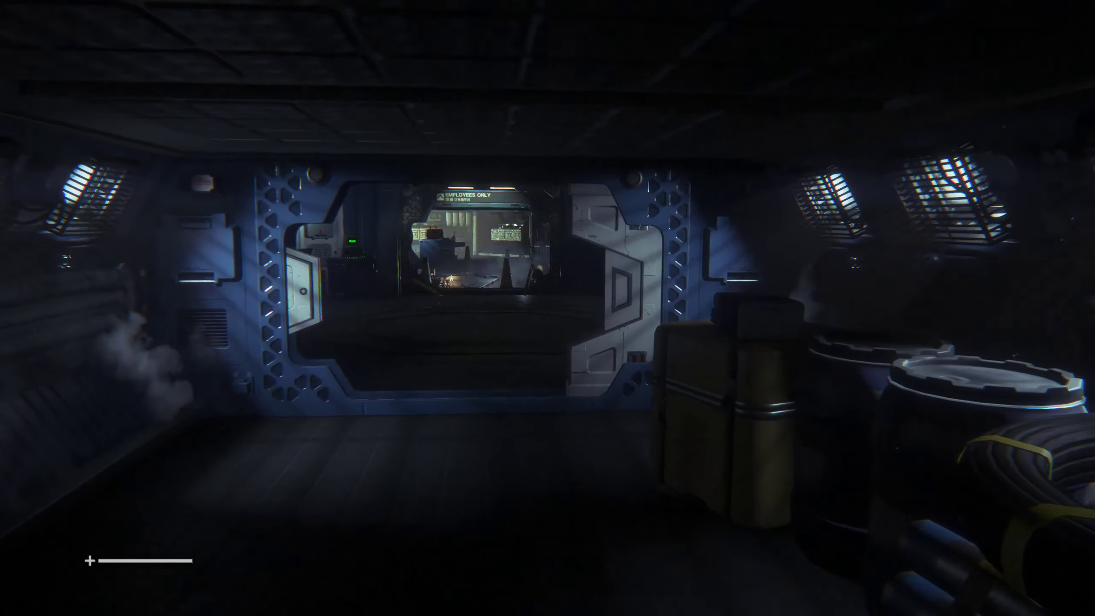
{"action": "key", "text": "w"}
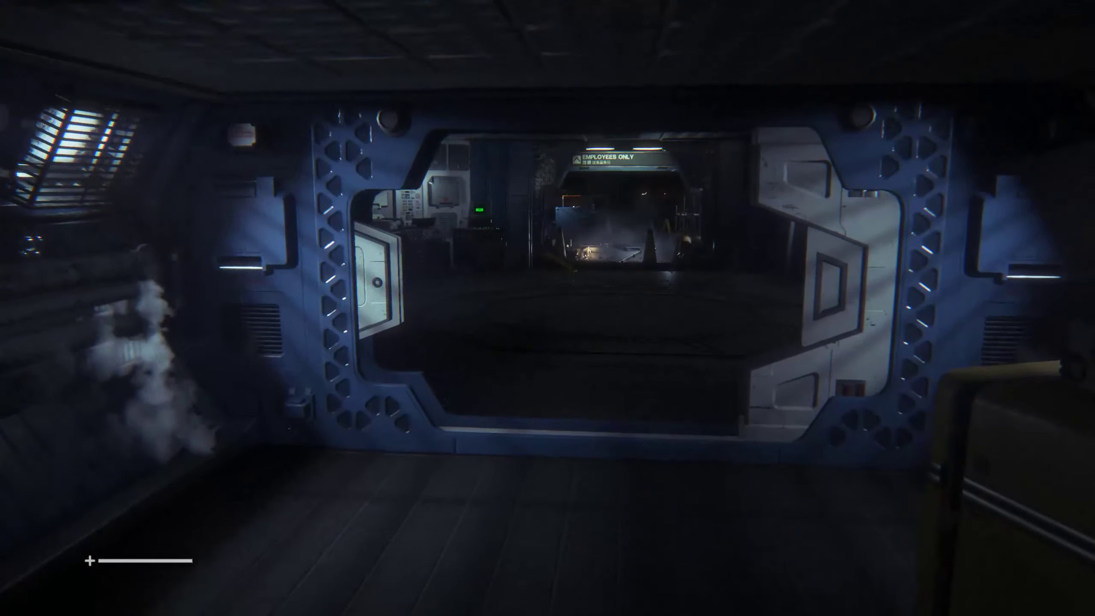
{"action": "key", "text": "w"}
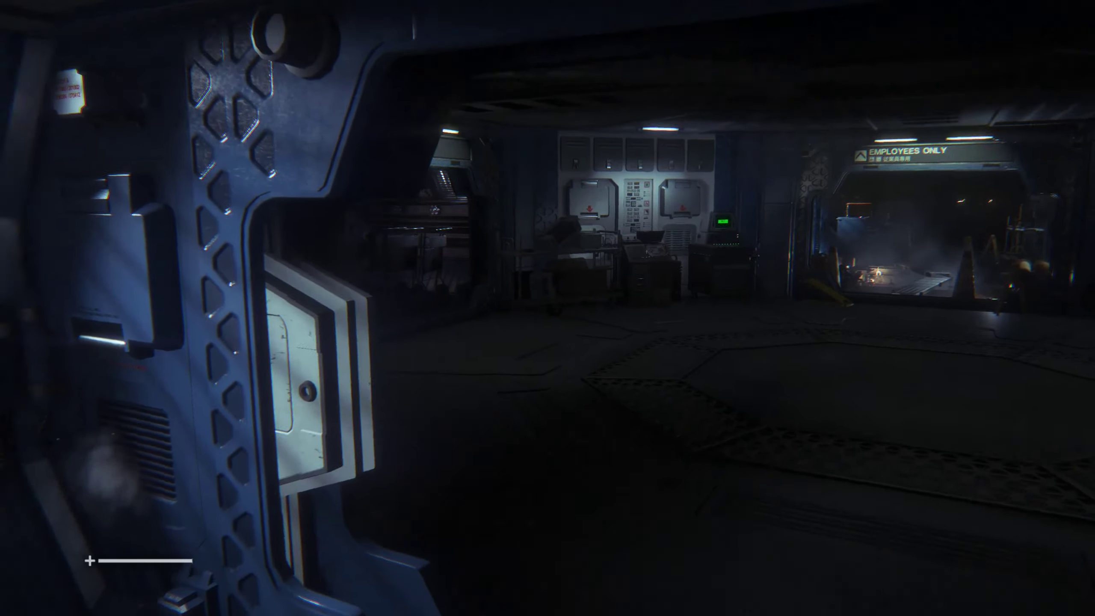
{"action": "key", "text": "w"}
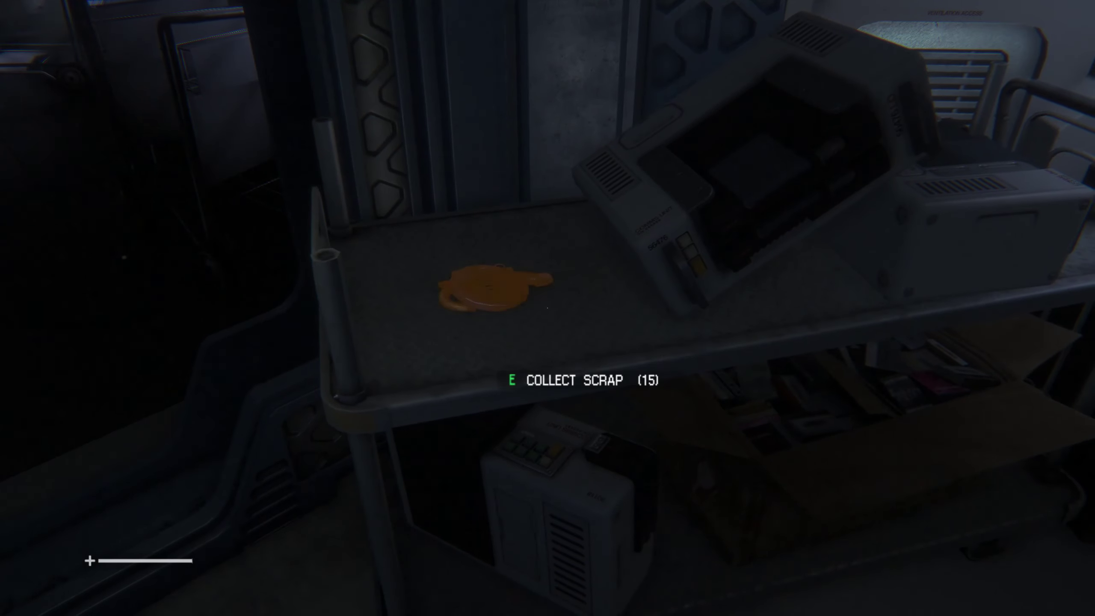
{"action": "key", "text": "w"}
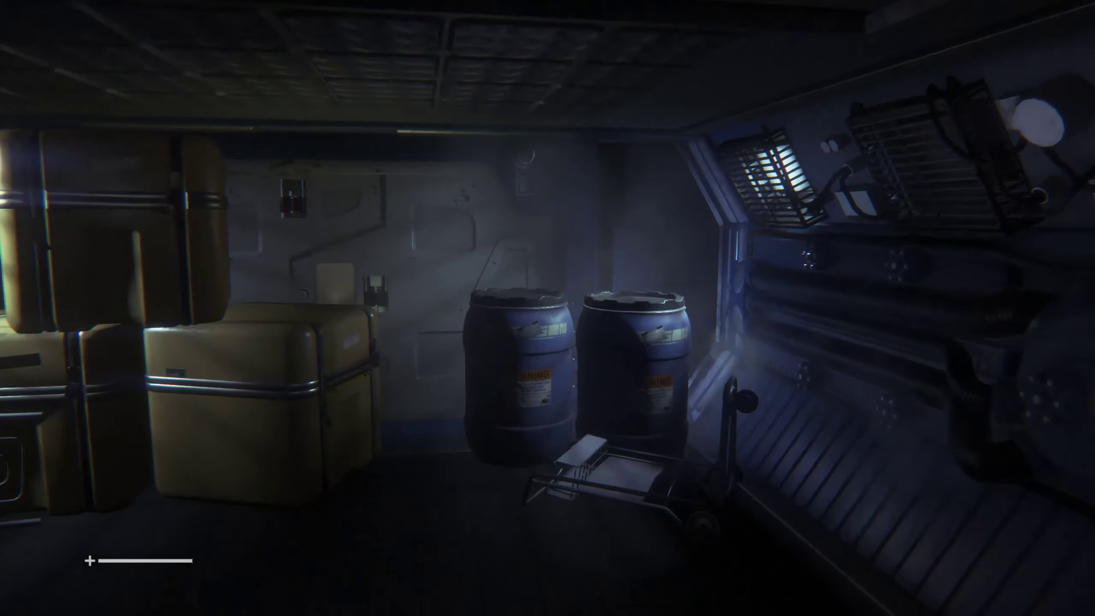
{"action": "key", "text": "w"}
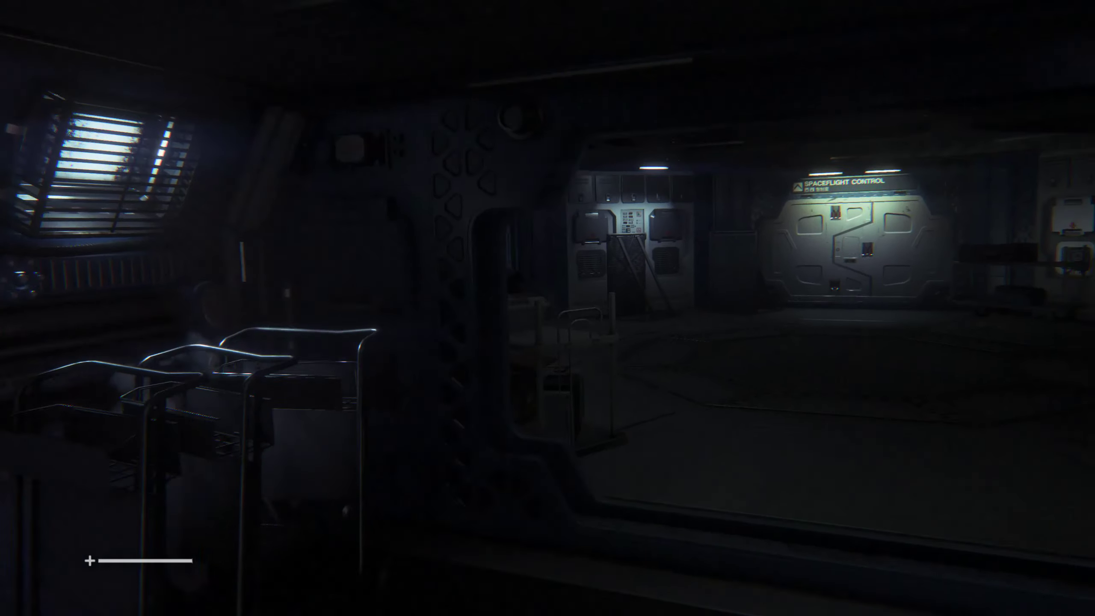
{"action": "key", "text": "w"}
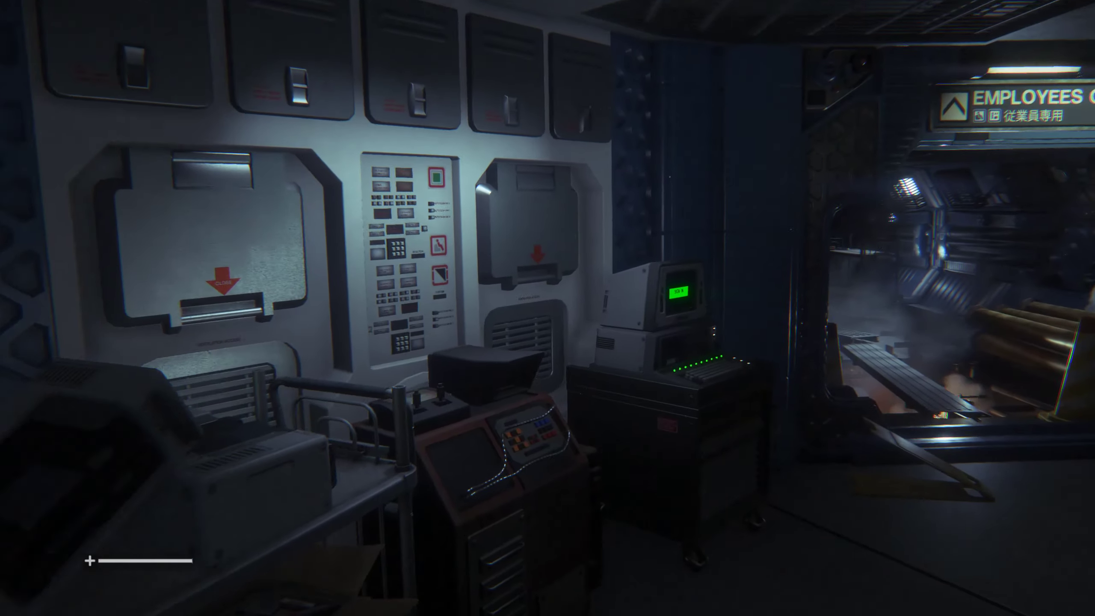
{"action": "key", "text": "w"}
Access the green terminal and open the DECOMMISSIONING message in the SHARED folder
{"action": "key", "text": "e"}
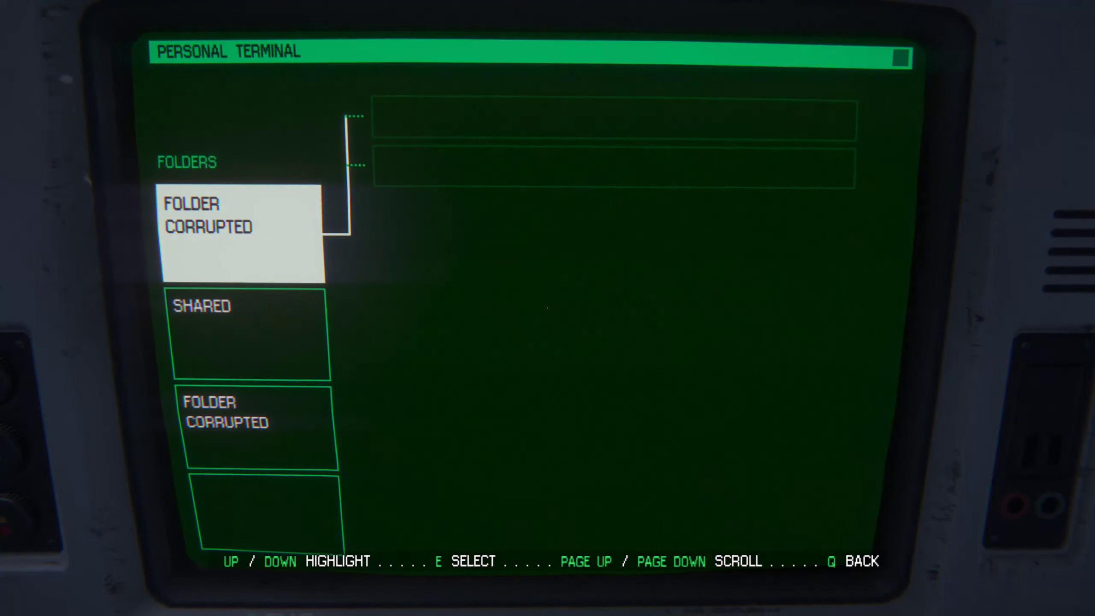
{"action": "key", "text": "Down"}
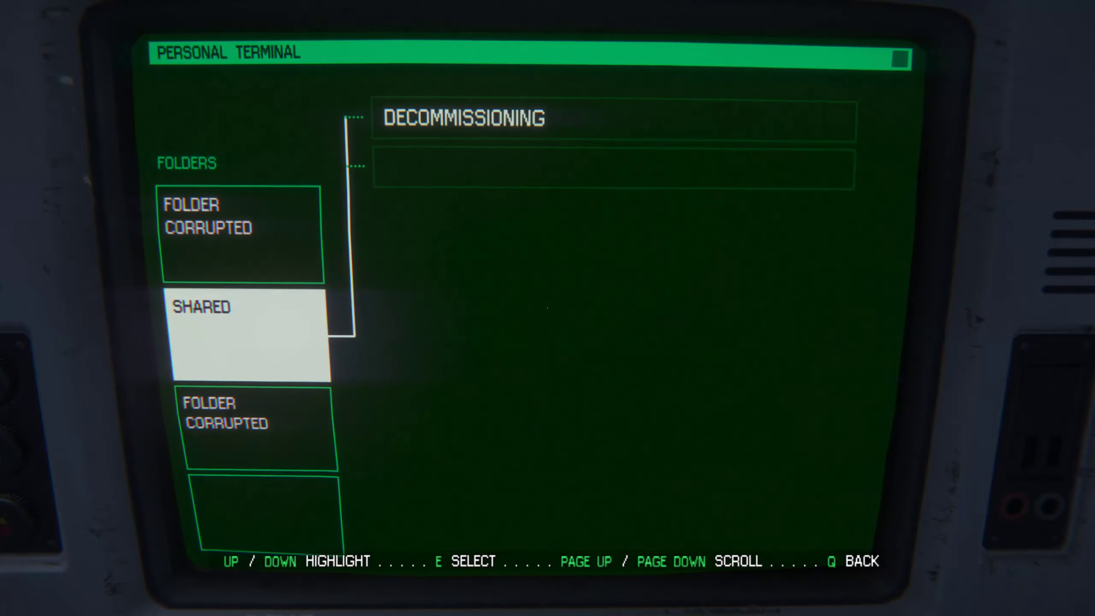
{"action": "key", "text": "e"}
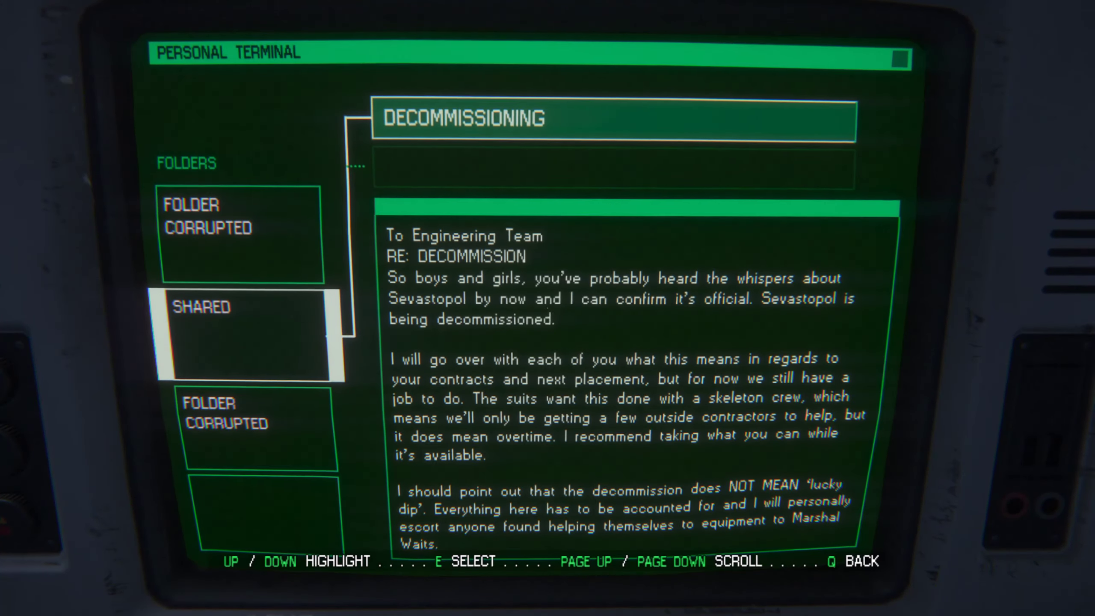
Read the message down to the Chief's sign-off, then move past the SHARED folder
{"action": "key", "text": "Page_Down"}
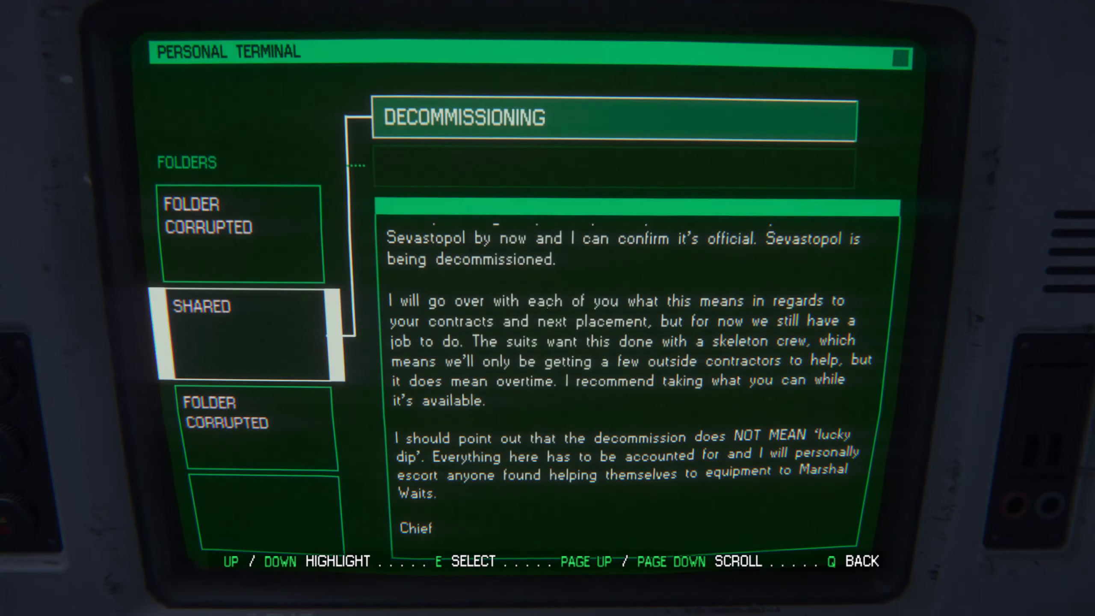
{"action": "key", "text": "Page_Down"}
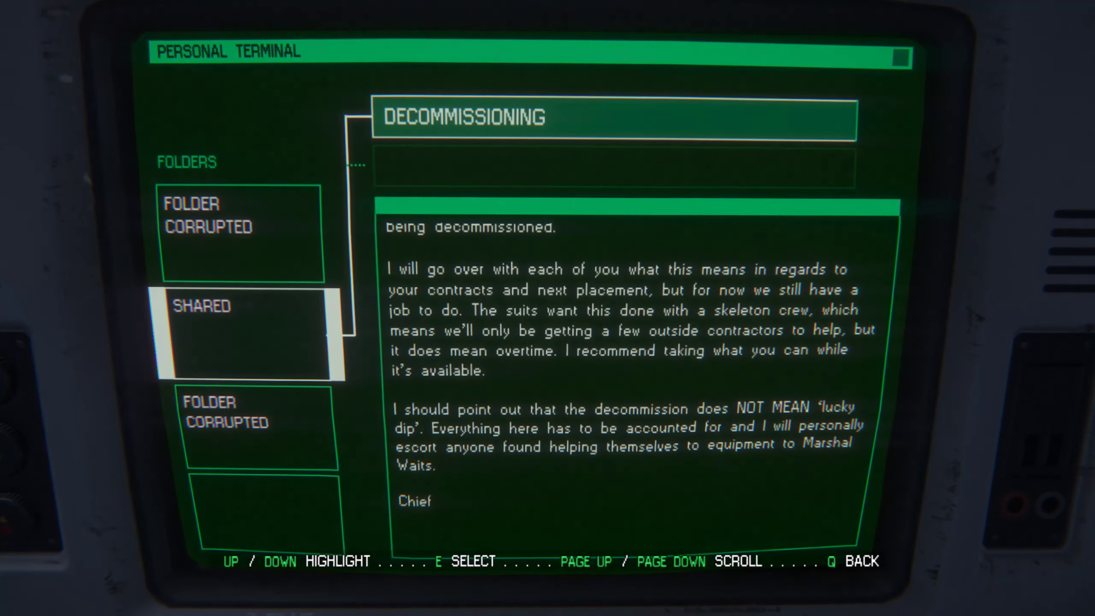
{"action": "key", "text": "Page_Down"}
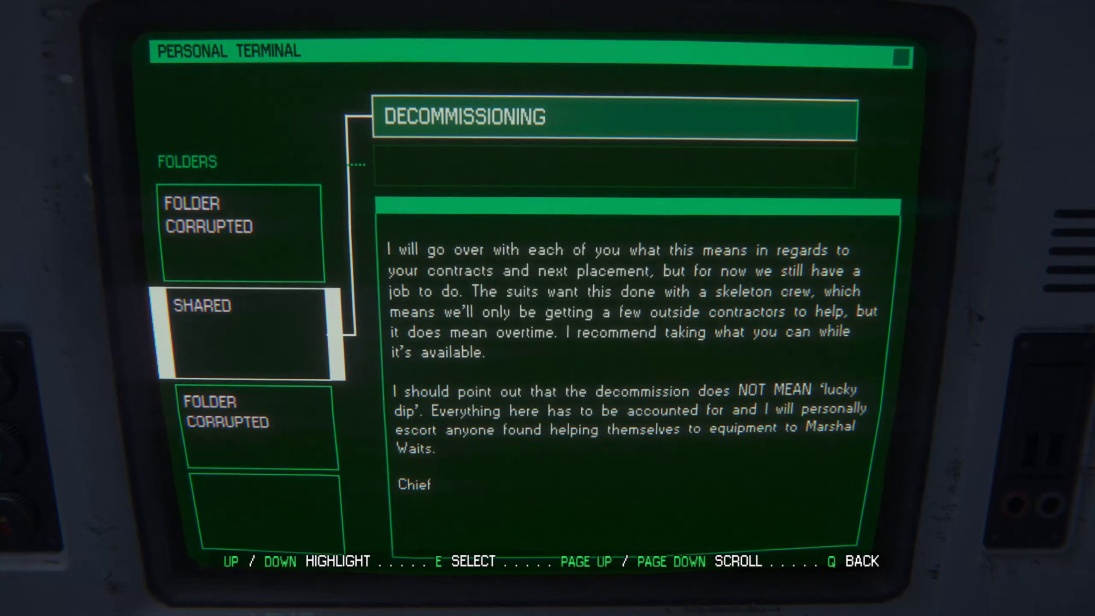
{"action": "key", "text": "Page_Down"}
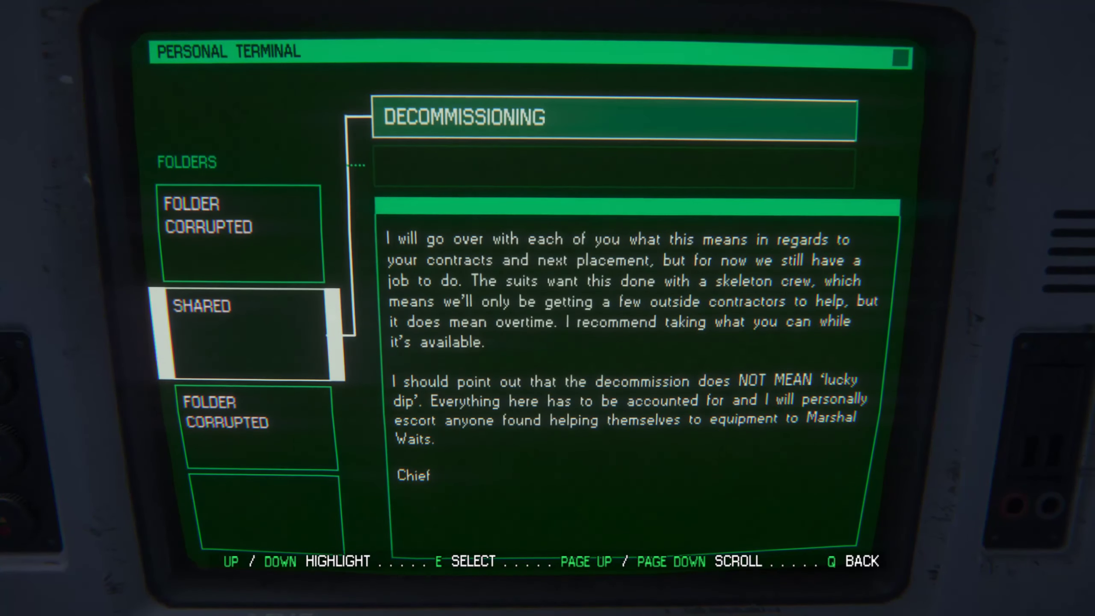
{"action": "key", "text": "Page_Down"}
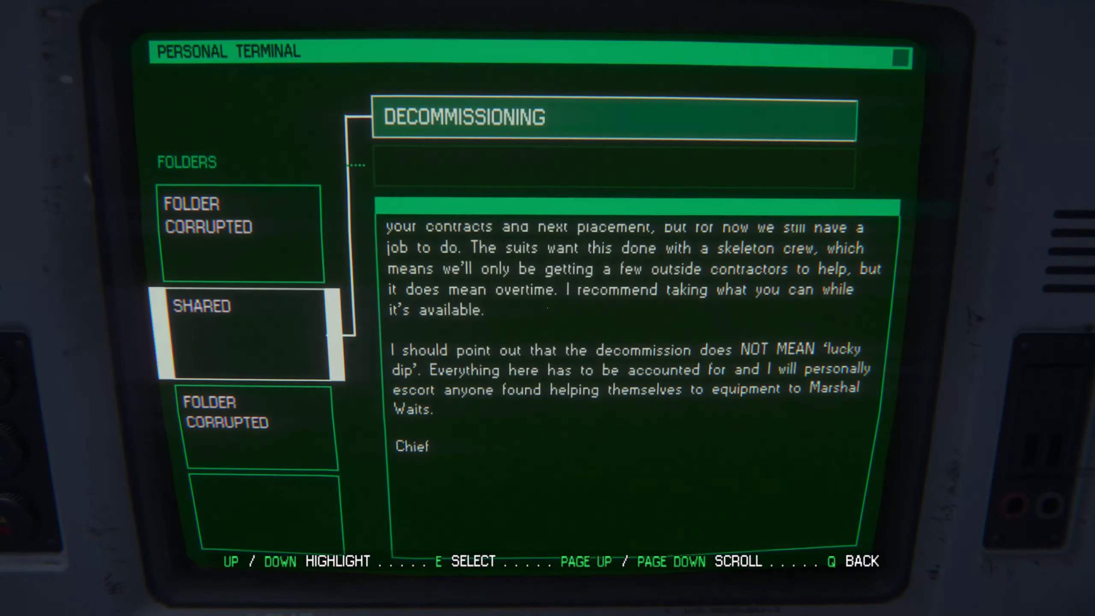
{"action": "key", "text": "Down"}
{"action": "key", "text": "Up"}
{"action": "key", "text": "Up"}
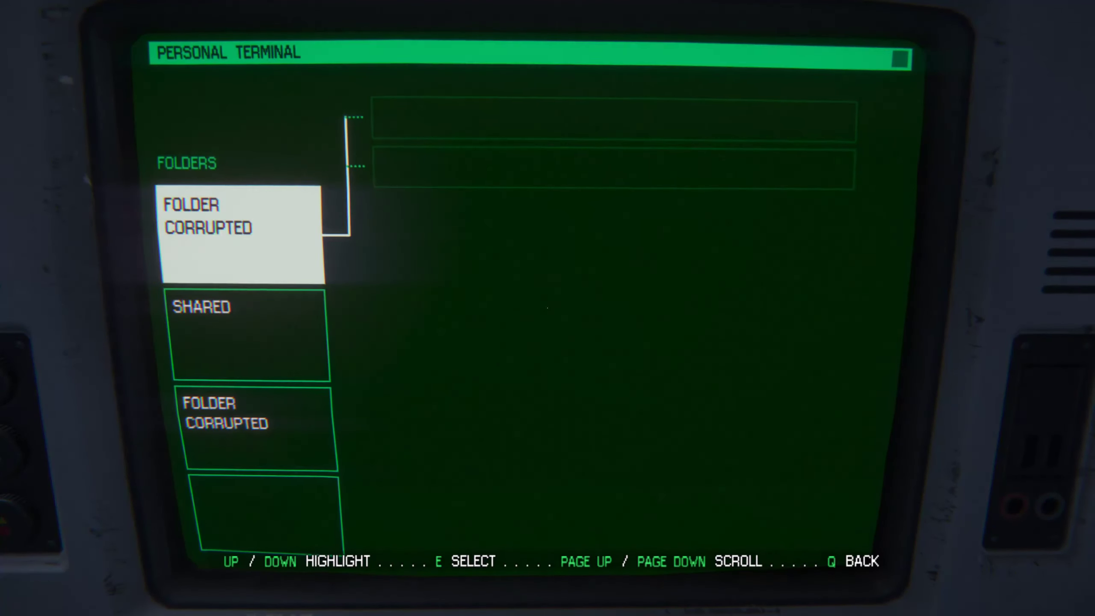
Exit the terminal and pick up the flare from the crate
{"action": "key", "text": "Down"}
{"action": "key", "text": "Escape"}
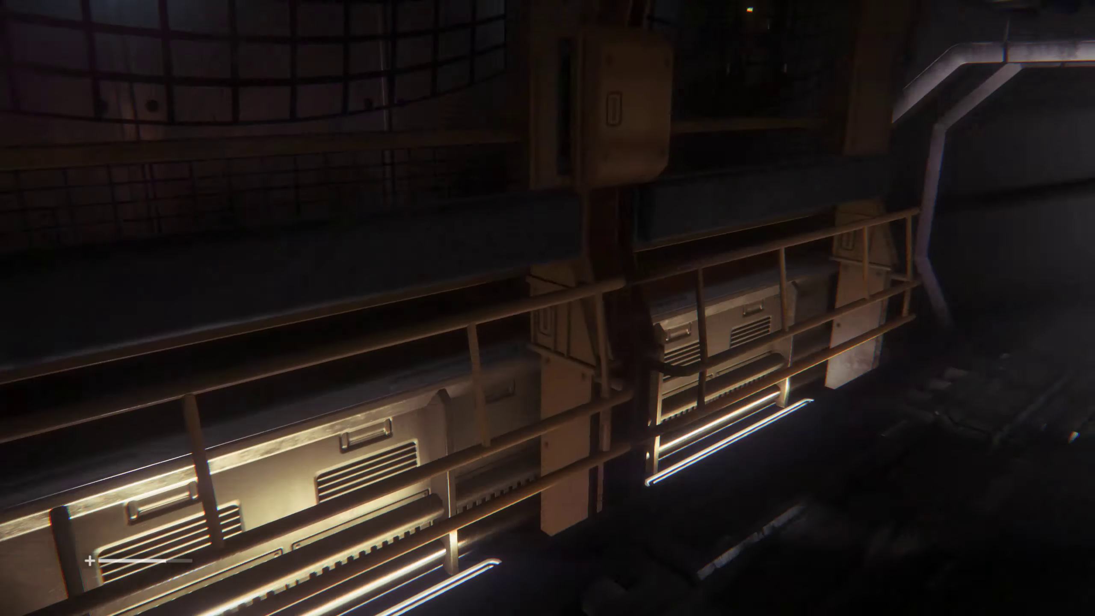
{"action": "key", "text": "e"}
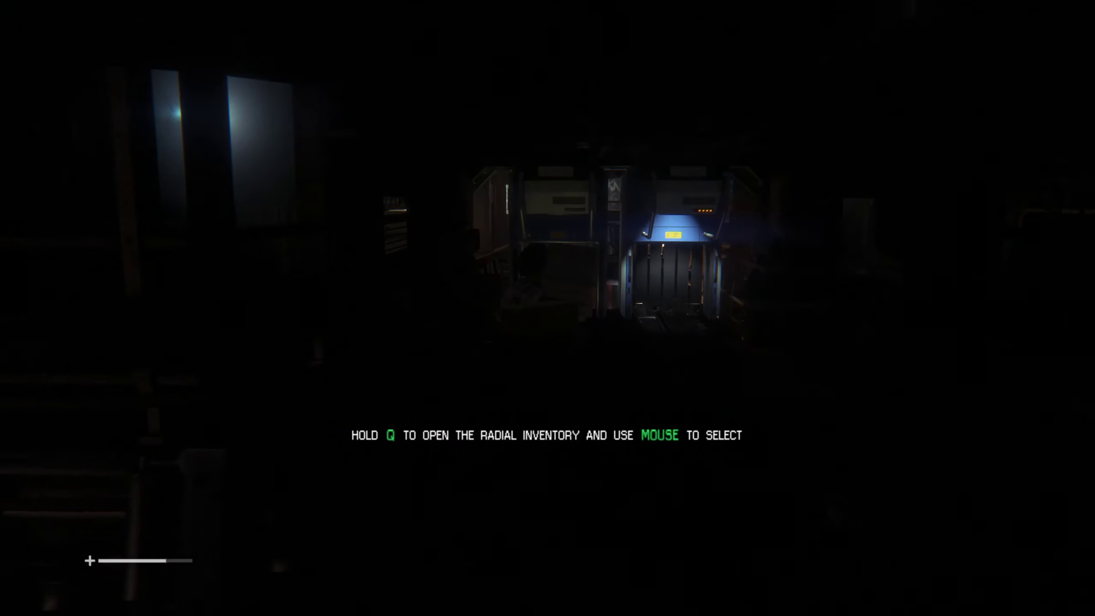
Light the flare from the inventory wheel and inspect the luggage locker
{"action": "key", "text": "q"}
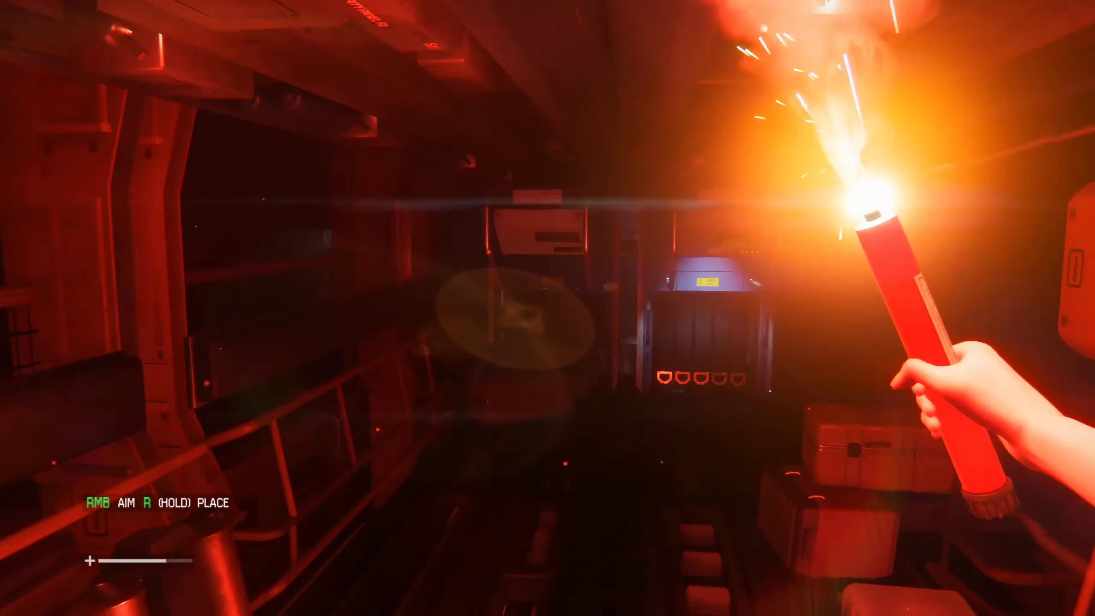
{"action": "key", "text": "w"}
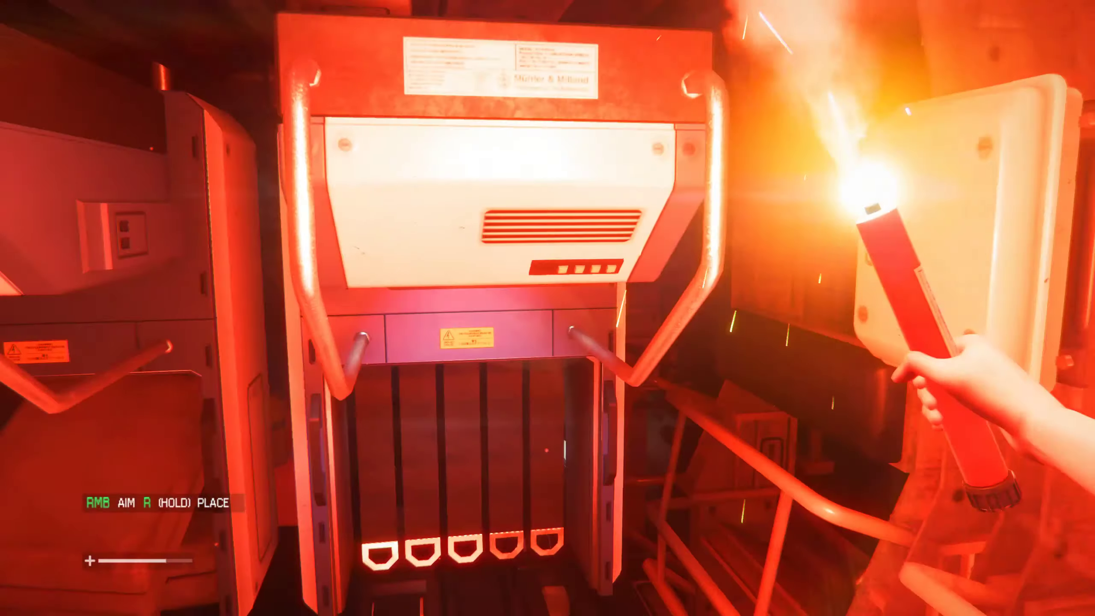
{"action": "key", "text": "w"}
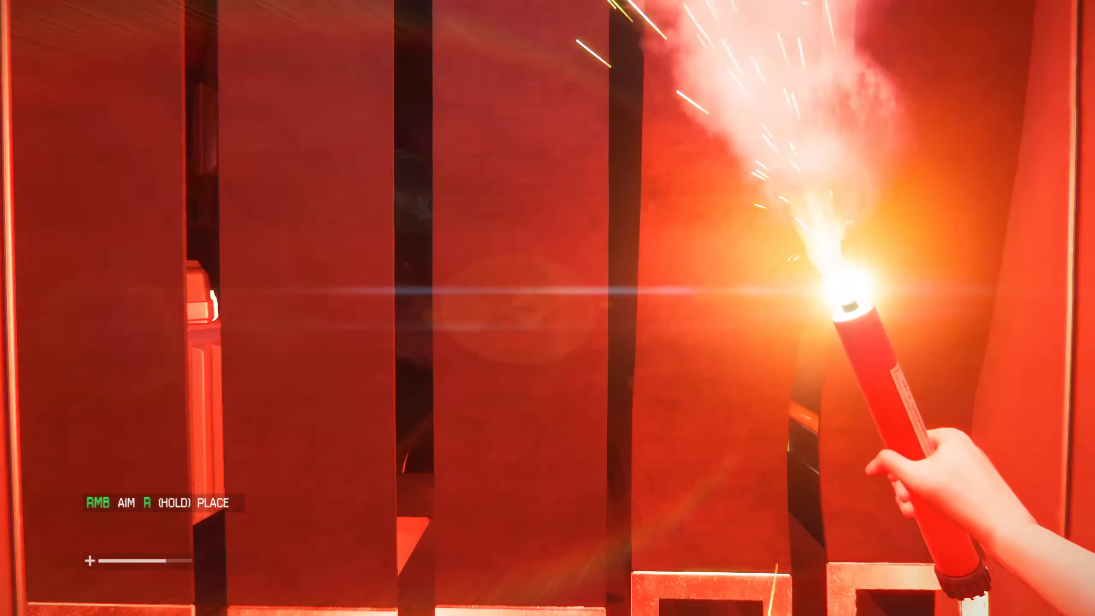
{"action": "key", "text": "e"}
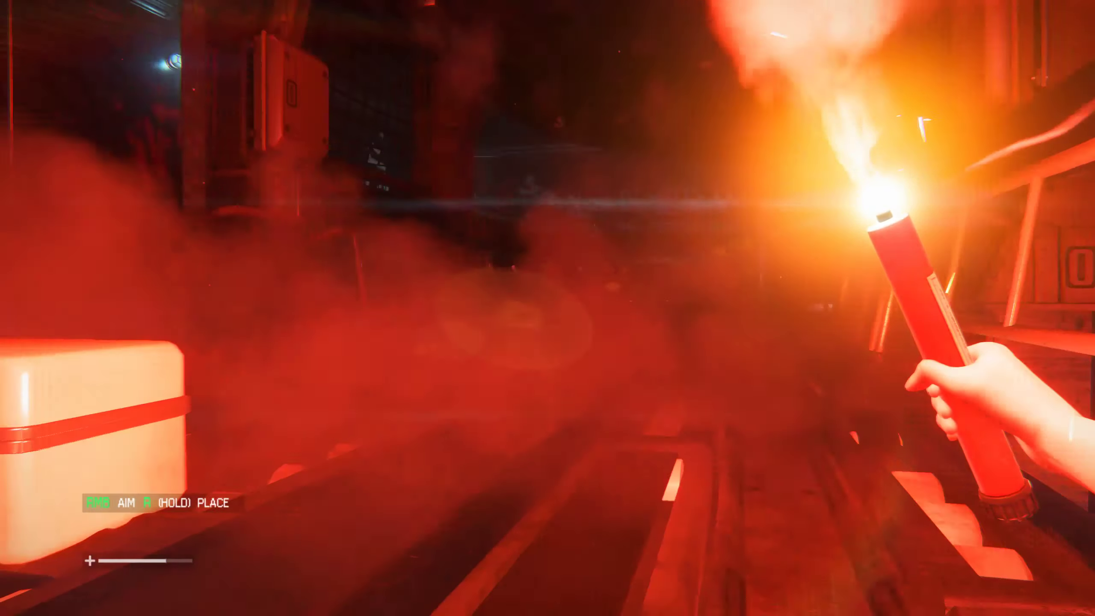
Walk past the pillar and railing down the dark graffiti corridor
{"action": "key", "text": "w"}
{"action": "key", "text": "w"}
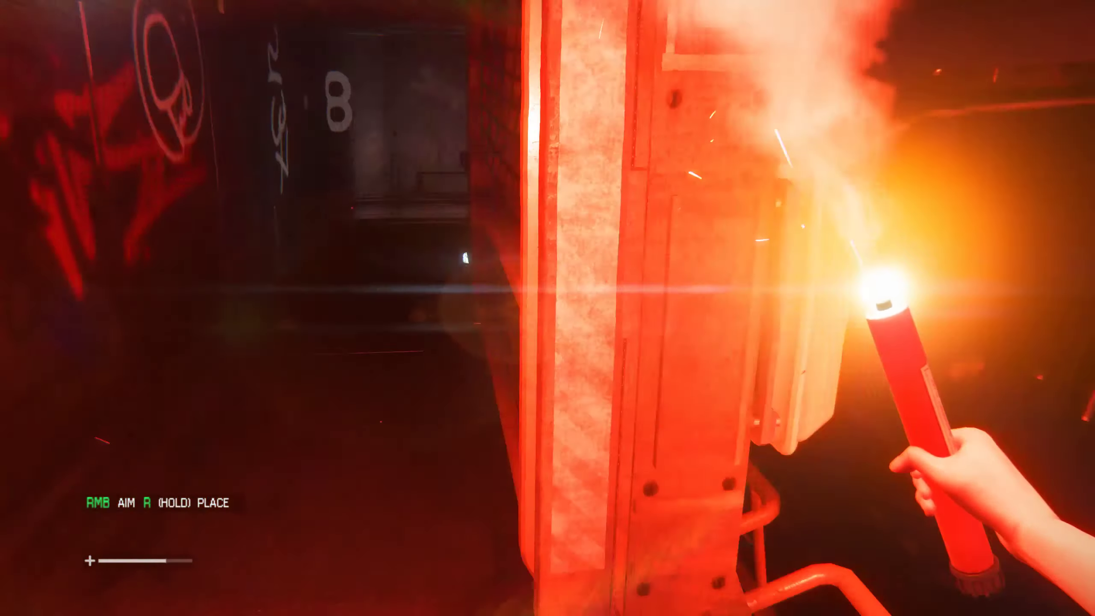
{"action": "key", "text": "w"}
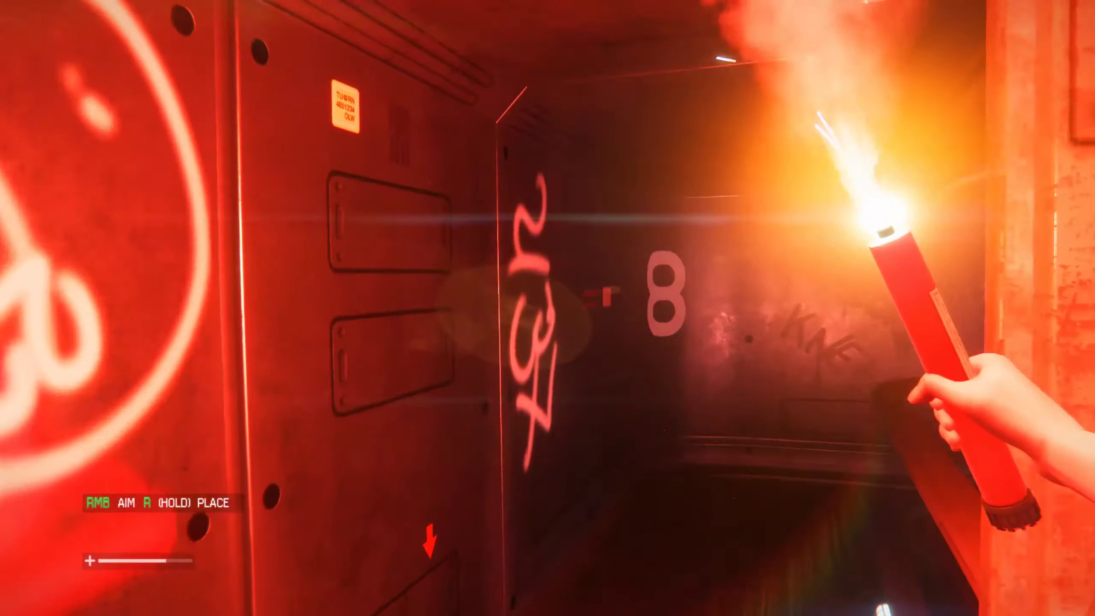
{"action": "key", "text": "w"}
{"action": "key", "text": "w"}
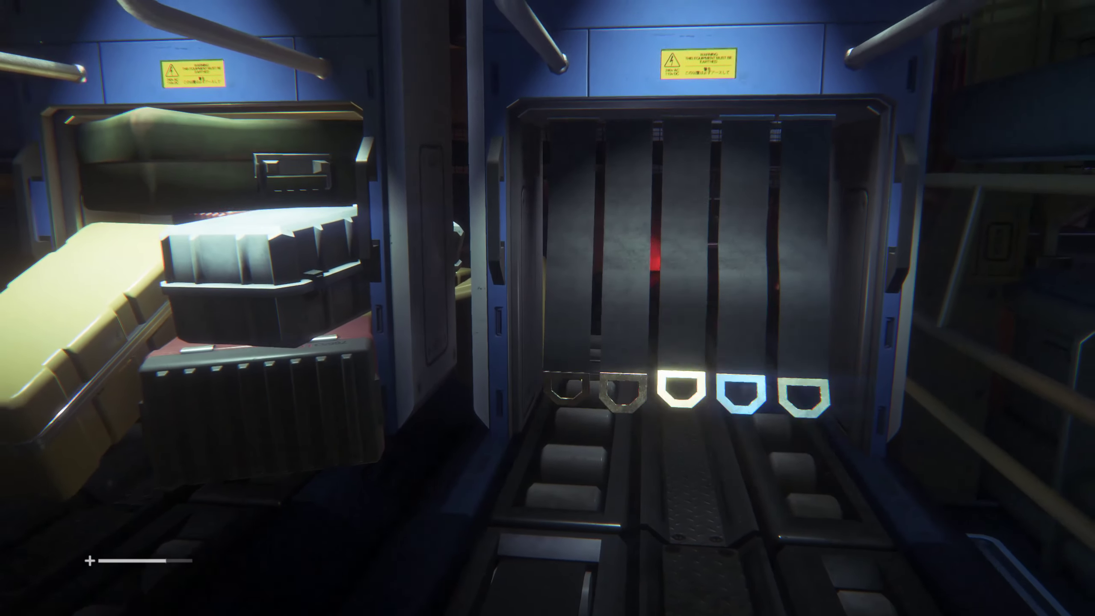
Lower the luggage ramp, pass the ladder and trolley, and open the far door
{"action": "key", "text": "w"}
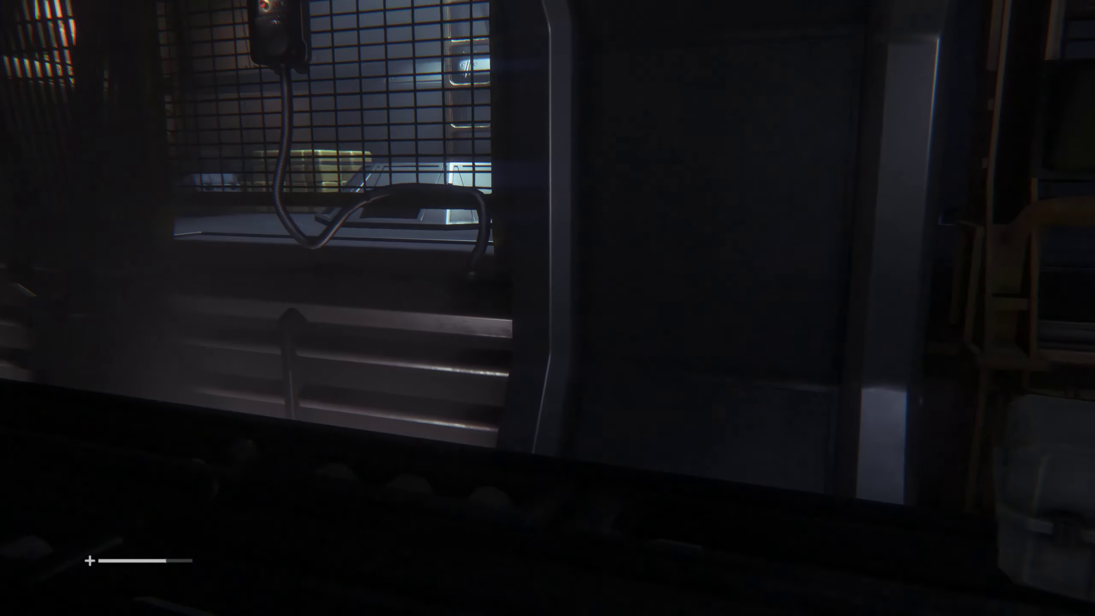
{"action": "key", "text": "e"}
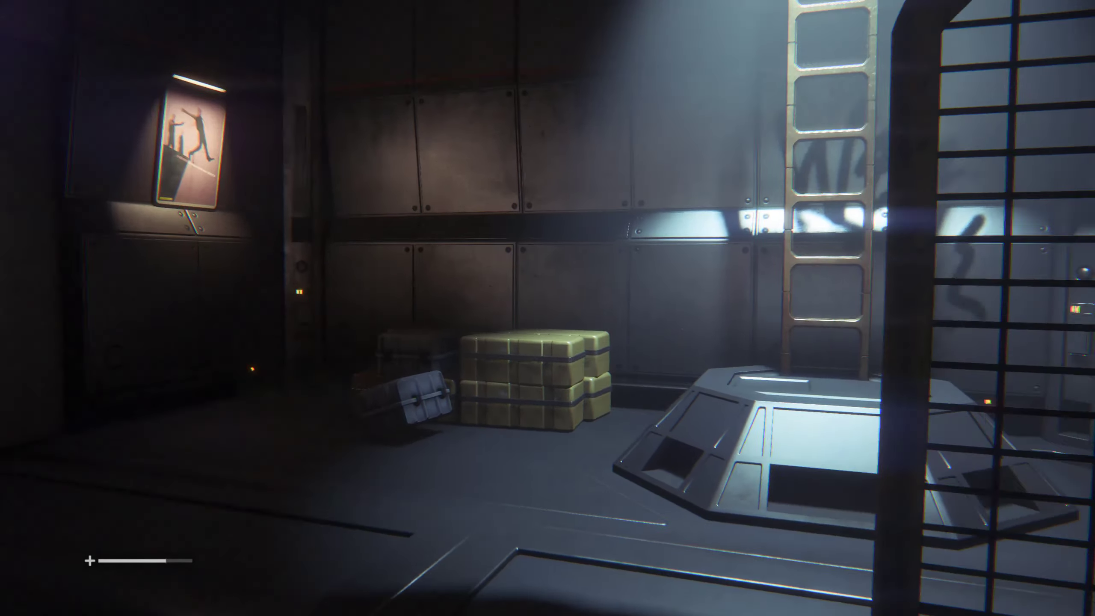
{"action": "key", "text": "w"}
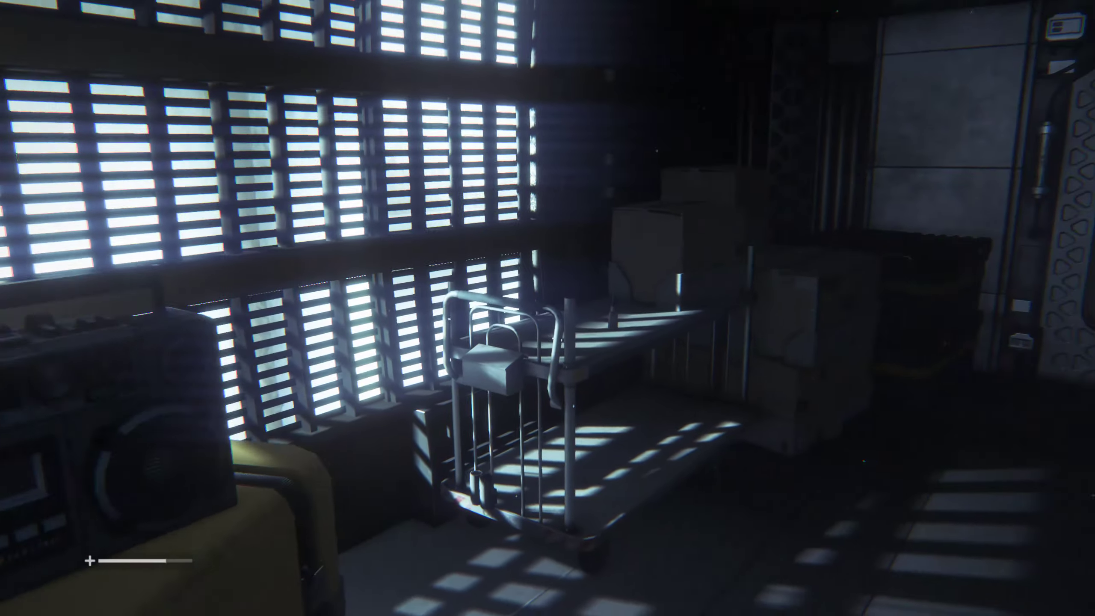
{"action": "key", "text": "w"}
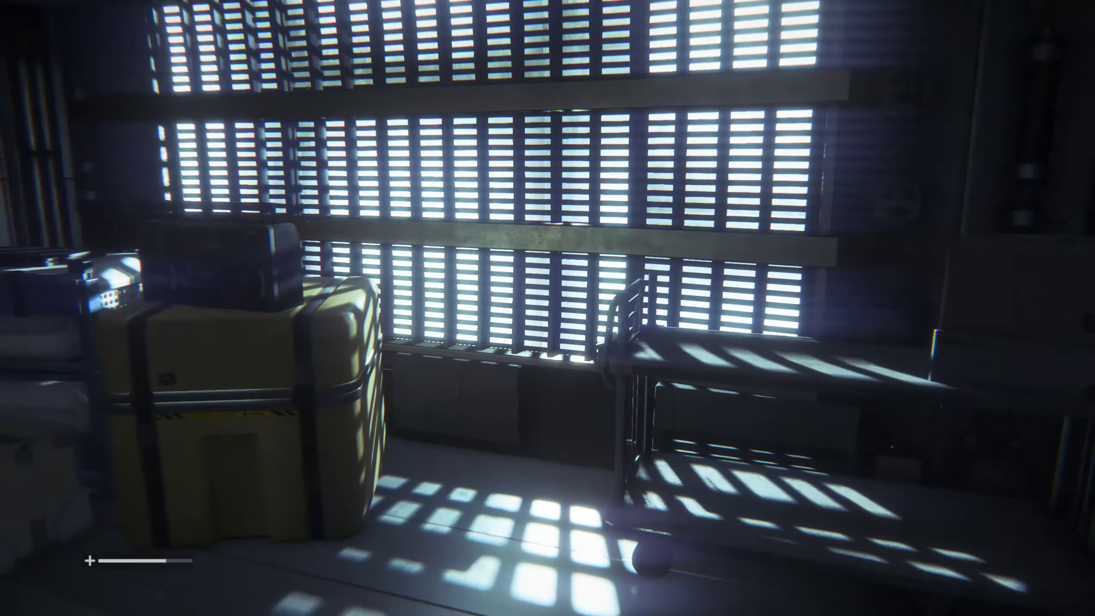
{"action": "key", "text": "w"}
Walk through the opened door into the hall and look across the lit hangar
{"action": "key", "text": "w"}
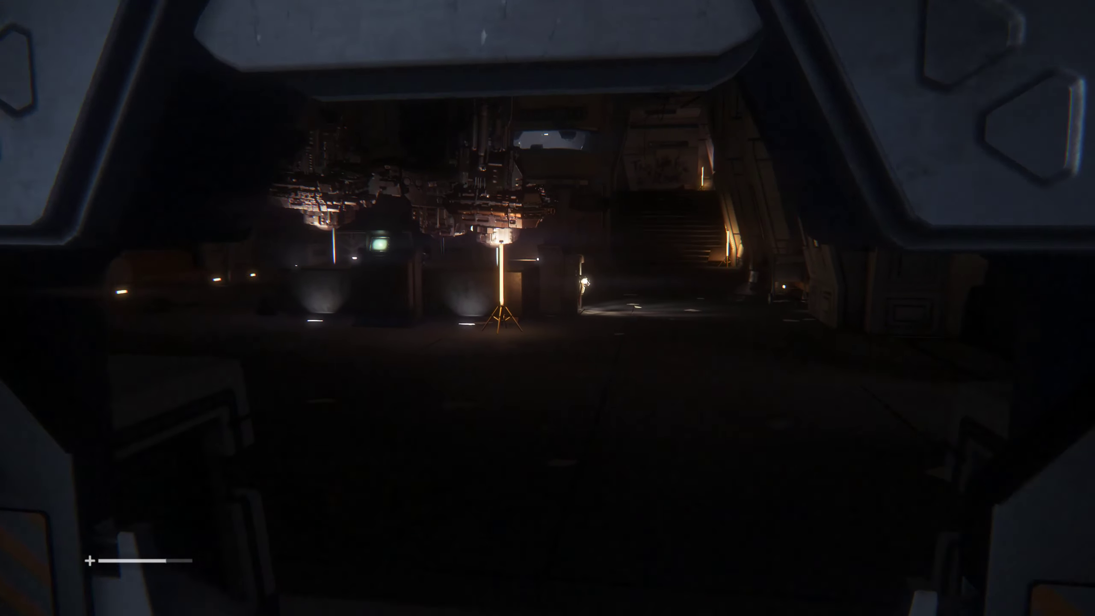
{"action": "key", "text": "w"}
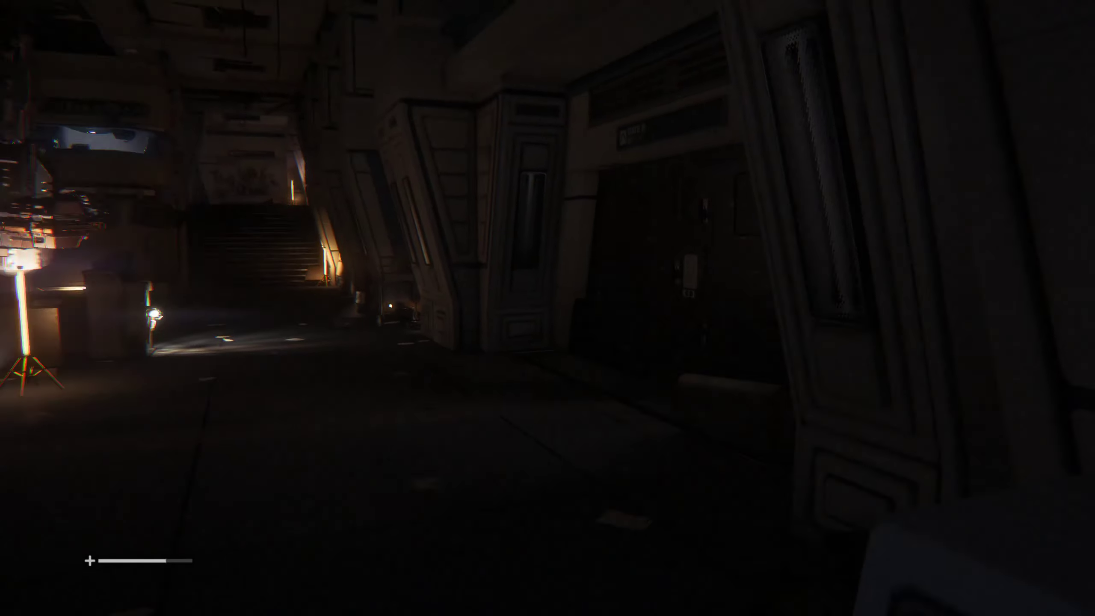
{"action": "key", "text": "w"}
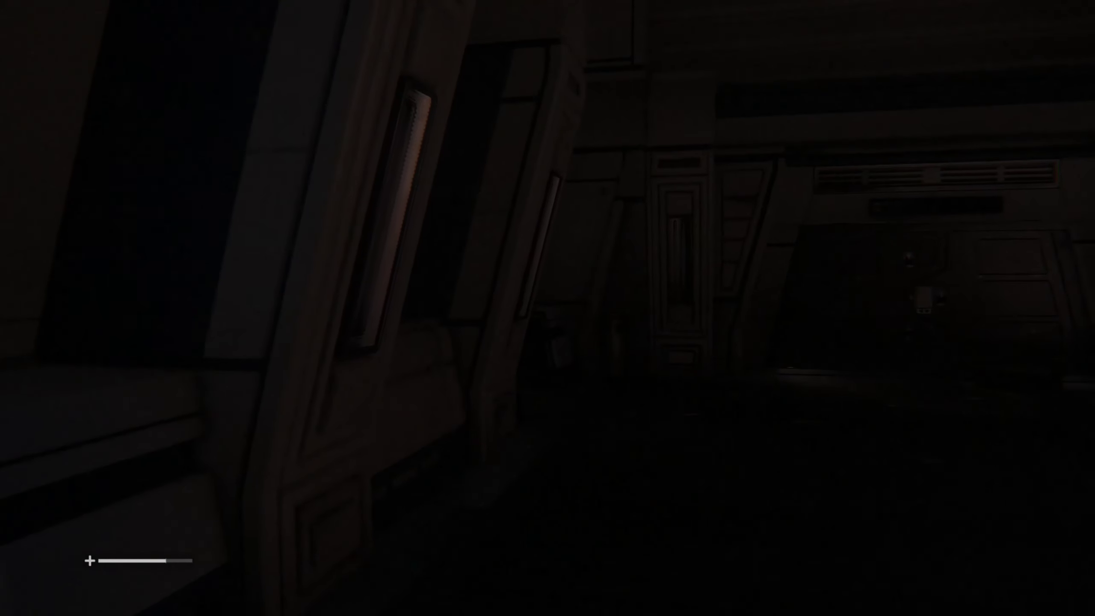
{"action": "left_click_drag", "start_coordinate": [548, 308], "coordinate": [771, 308]}
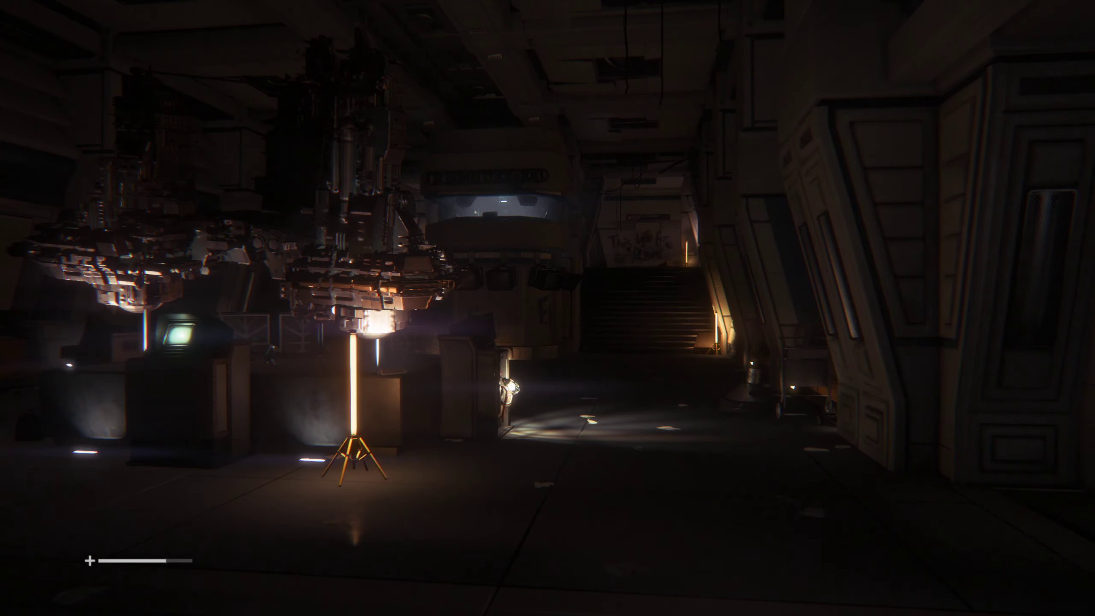
{"action": "key", "text": "w"}
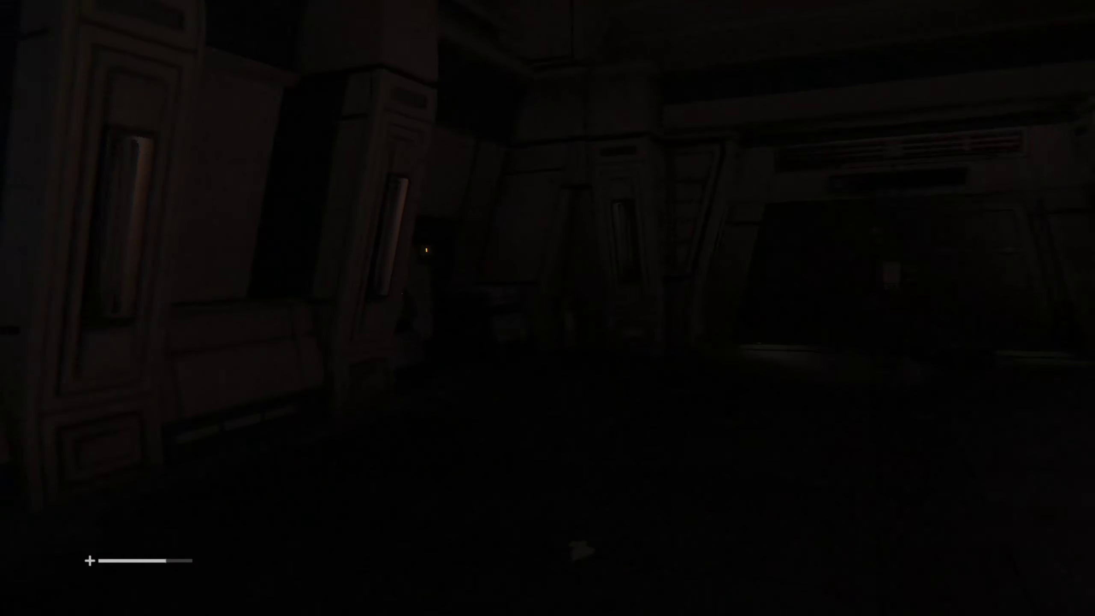